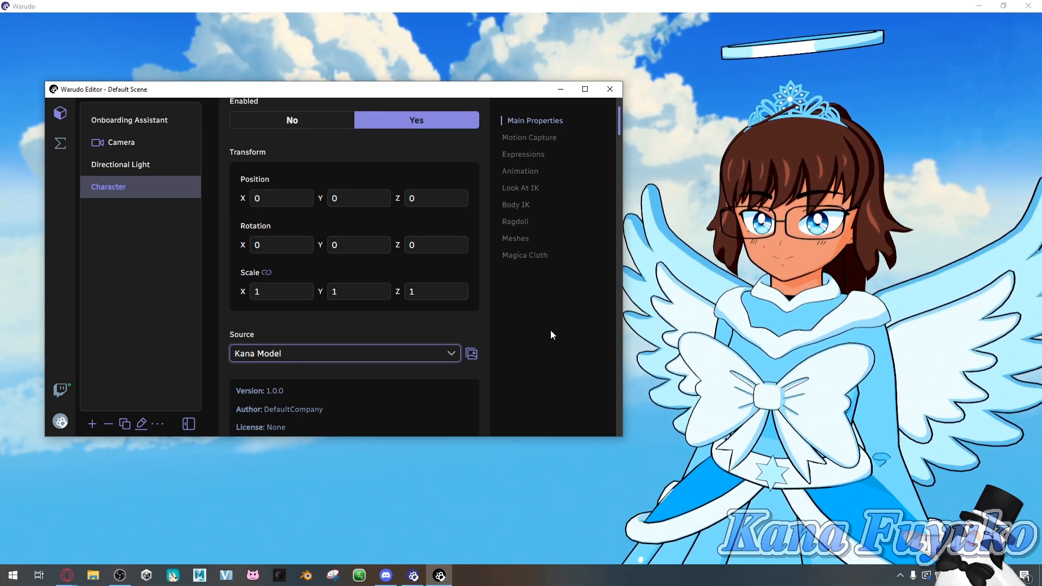
Start the character's motion capture setup with MediaPipe (Webcam) as the face tracking template.
{"action": "left_click", "coordinate": [531, 139]}
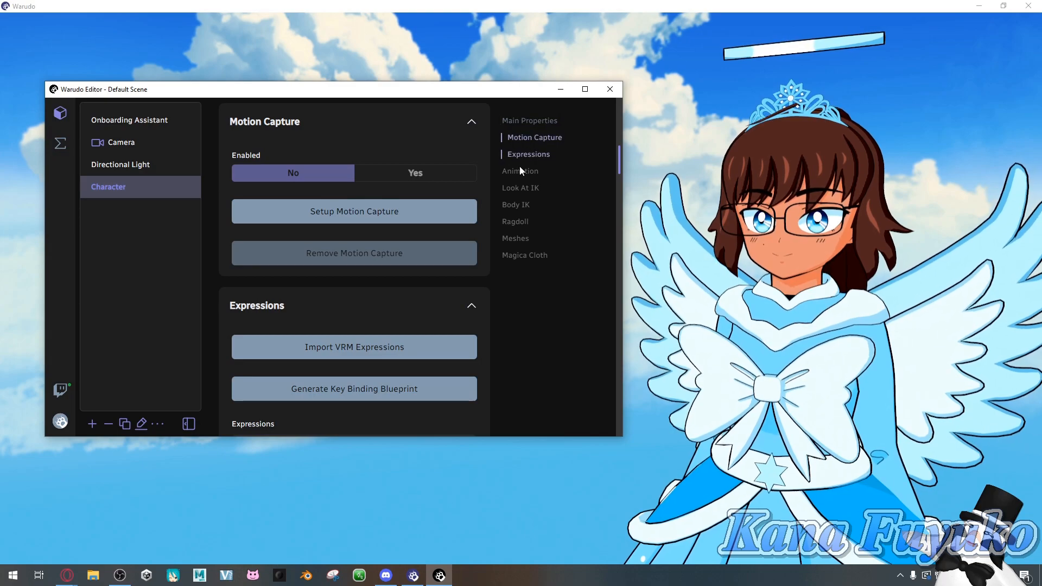
{"action": "left_click", "coordinate": [353, 218]}
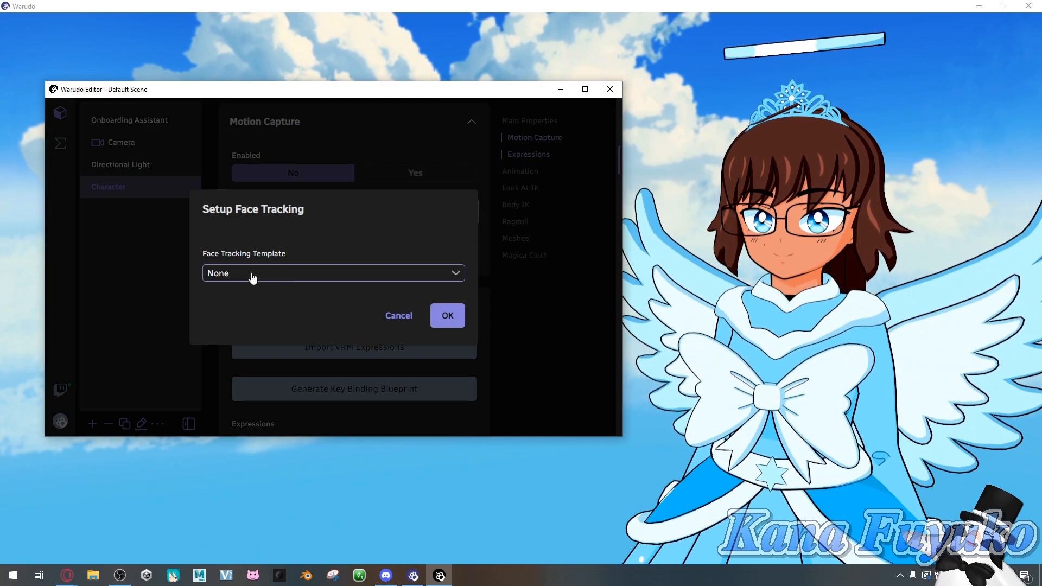
{"action": "left_click", "coordinate": [252, 276]}
{"action": "left_click", "coordinate": [249, 325]}
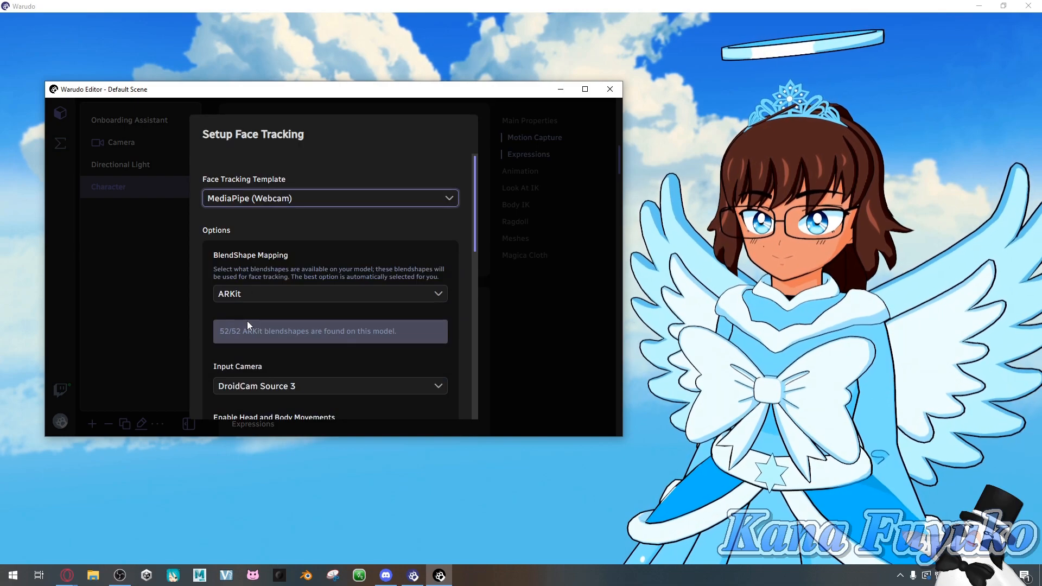
Try VRM as the face tracking BlendShape mapping and return it to ARKit.
{"action": "left_click", "coordinate": [247, 296]}
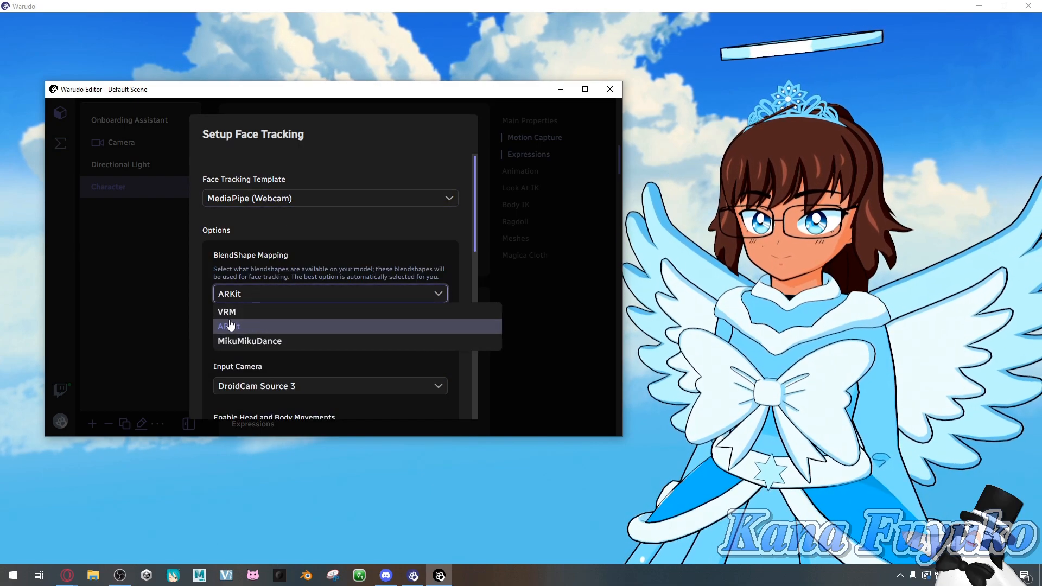
{"action": "left_click", "coordinate": [249, 327]}
{"action": "left_click_drag", "start_coordinate": [236, 331], "coordinate": [307, 328]}
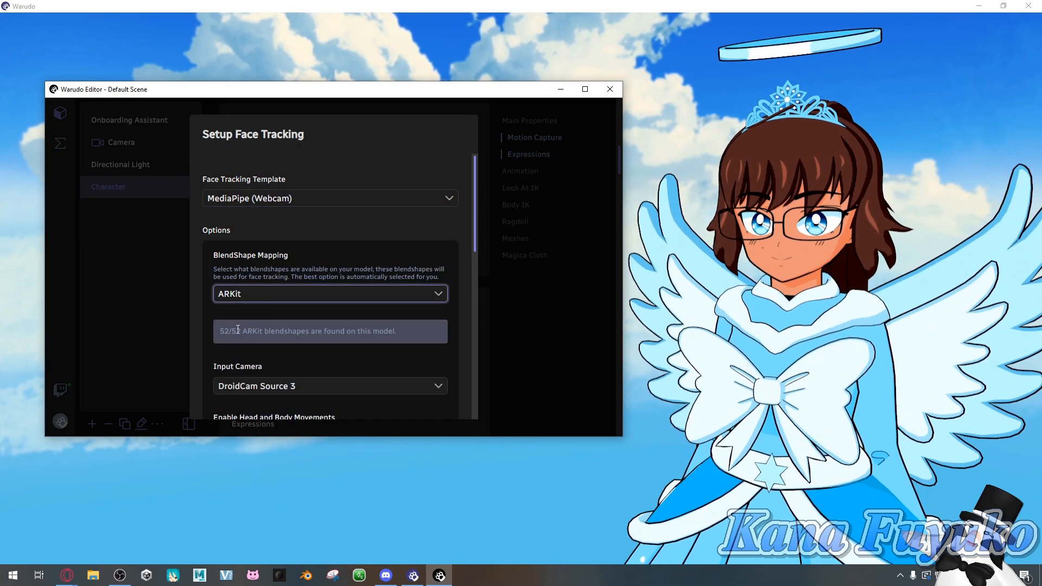
{"action": "left_click", "coordinate": [275, 335]}
{"action": "left_click", "coordinate": [304, 293]}
{"action": "left_click", "coordinate": [271, 310]}
{"action": "left_click", "coordinate": [289, 298]}
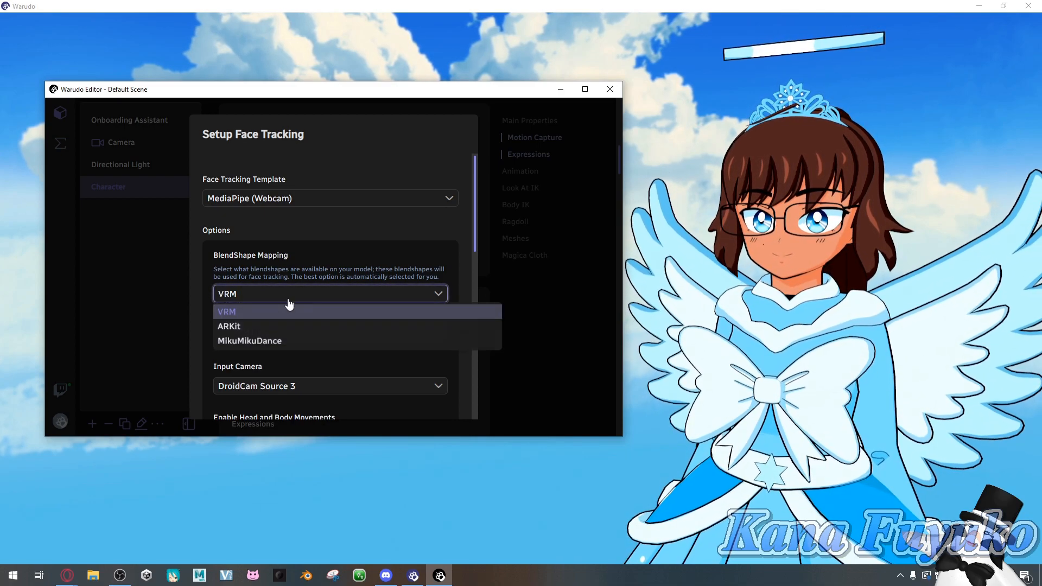
{"action": "left_click", "coordinate": [272, 324]}
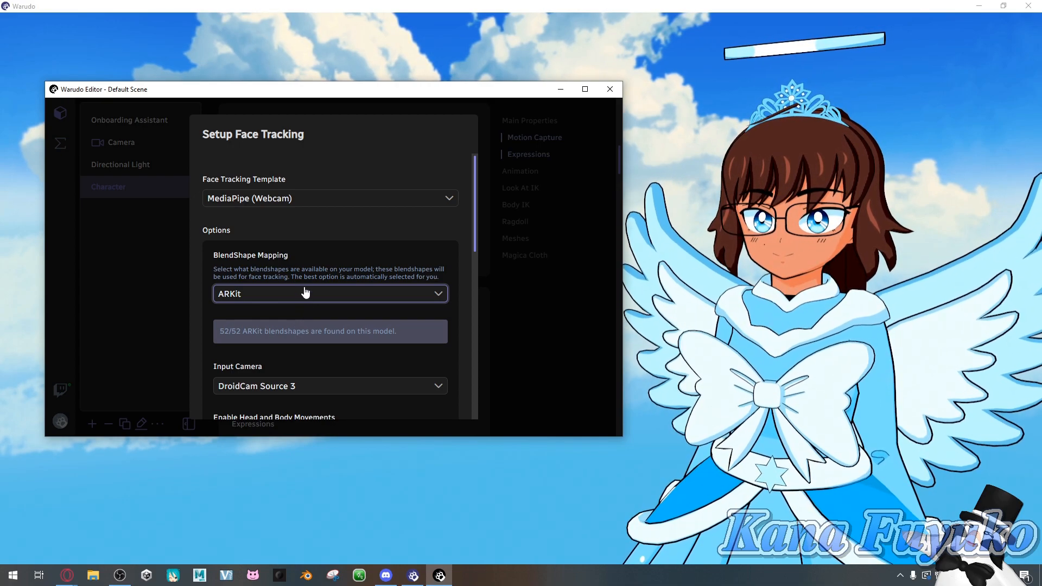
Set the face tracking input camera to Elgato Facecam.
{"action": "scroll", "coordinate": [300, 299], "scroll_direction": "down", "scroll_amount": 2}
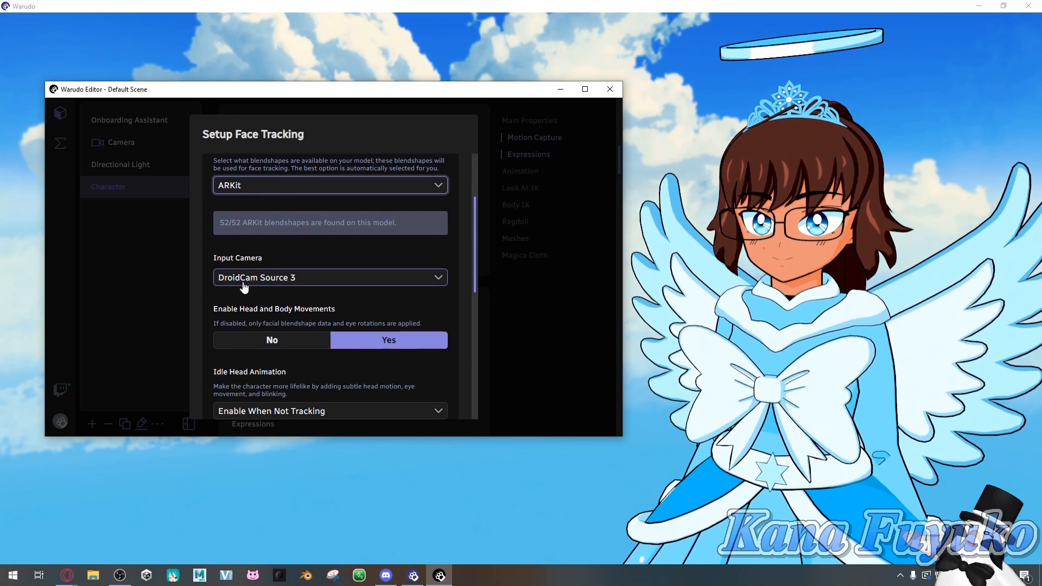
{"action": "left_click", "coordinate": [252, 275]}
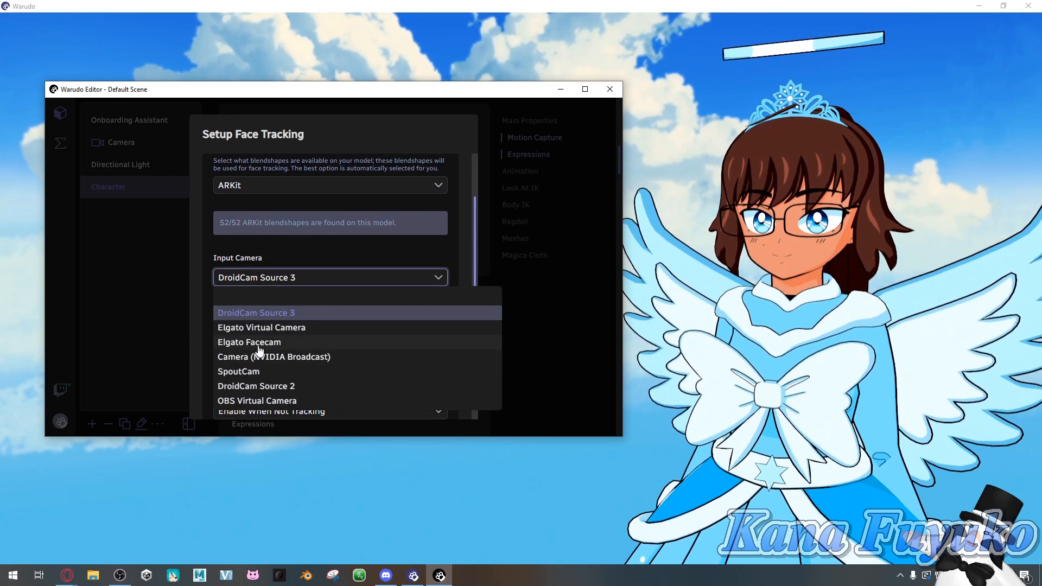
{"action": "left_click", "coordinate": [259, 343]}
Review the remaining face tracking options, keep lip sync disabled and accept the face tracking setup.
{"action": "scroll", "coordinate": [264, 315], "scroll_direction": "down", "scroll_amount": 2}
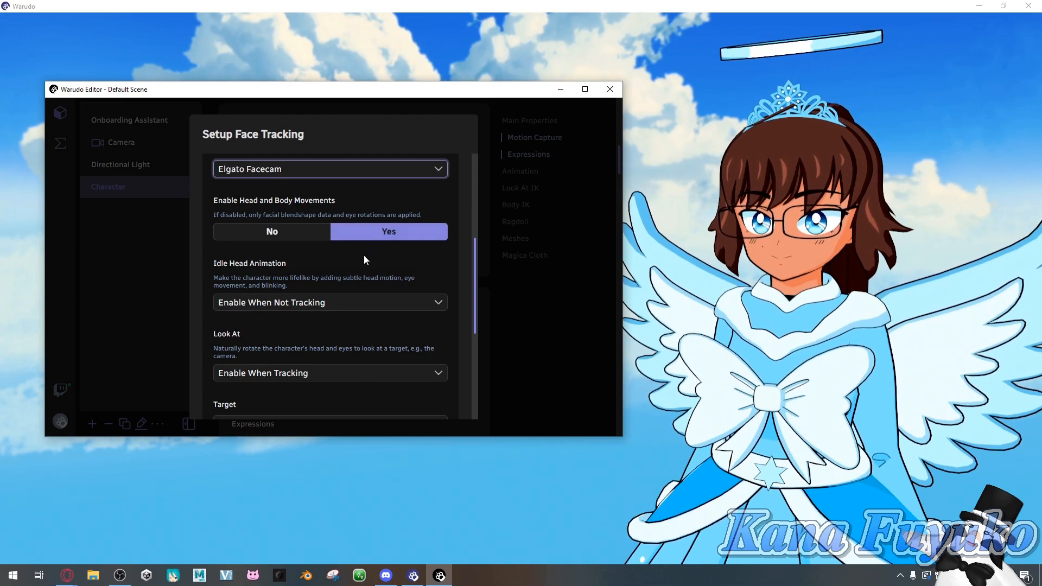
{"action": "scroll", "coordinate": [361, 260], "scroll_direction": "up", "scroll_amount": 2}
{"action": "scroll", "coordinate": [320, 244], "scroll_direction": "down", "scroll_amount": 5}
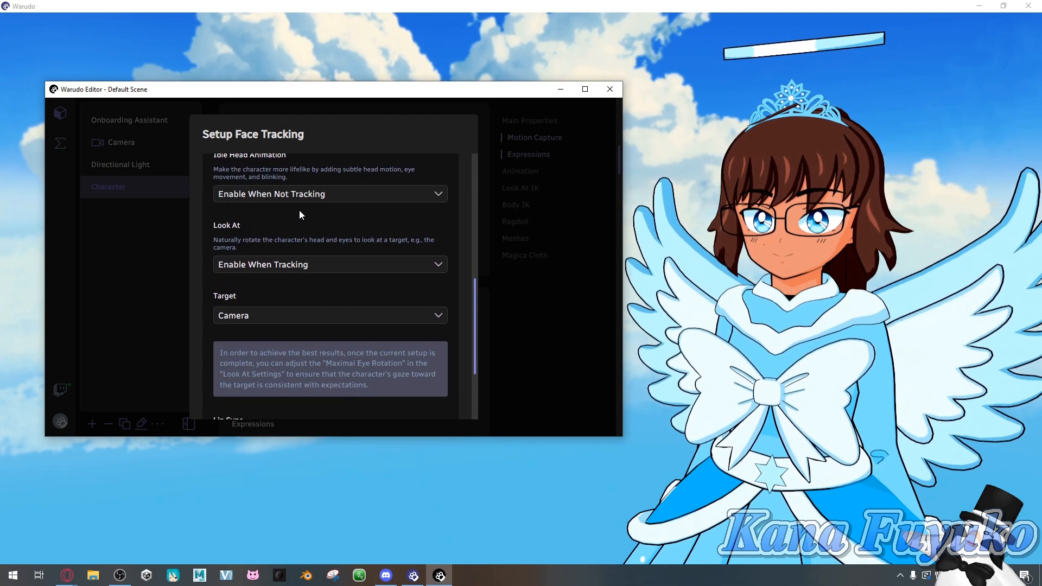
{"action": "scroll", "coordinate": [288, 272], "scroll_direction": "up", "scroll_amount": 2}
{"action": "scroll", "coordinate": [279, 353], "scroll_direction": "down", "scroll_amount": 5}
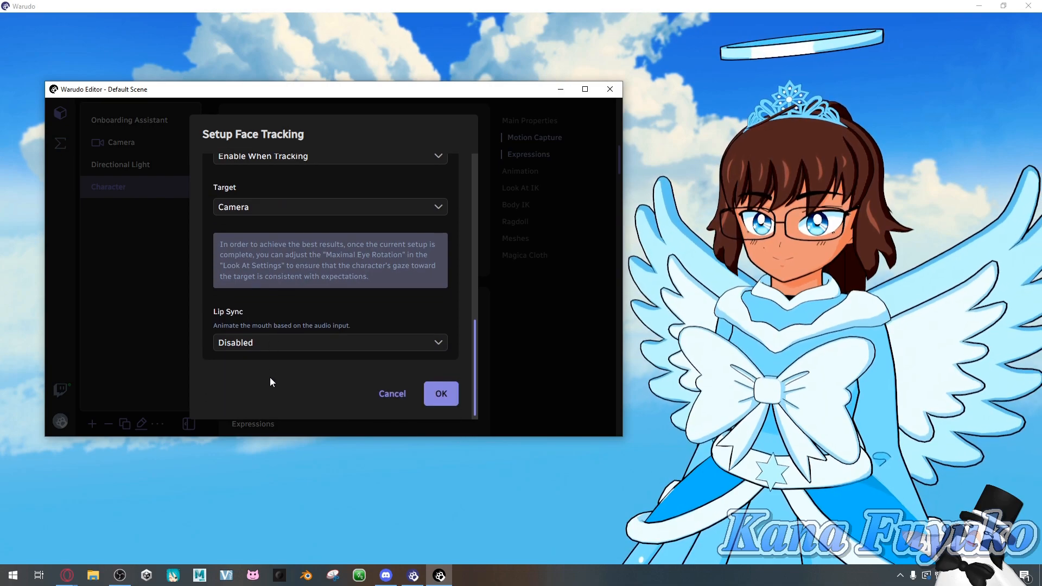
{"action": "left_click", "coordinate": [268, 342]}
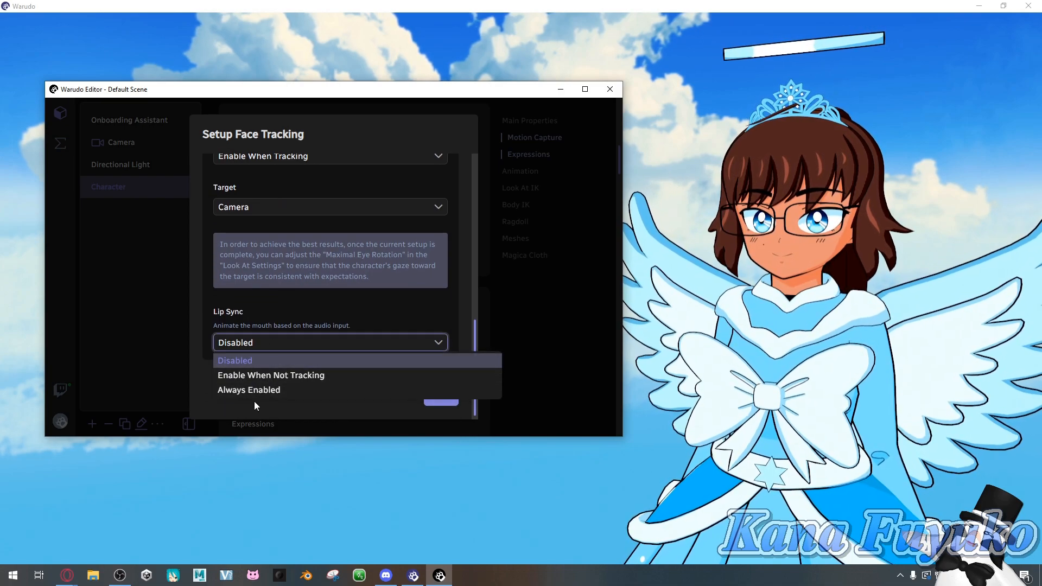
{"action": "left_click", "coordinate": [297, 342]}
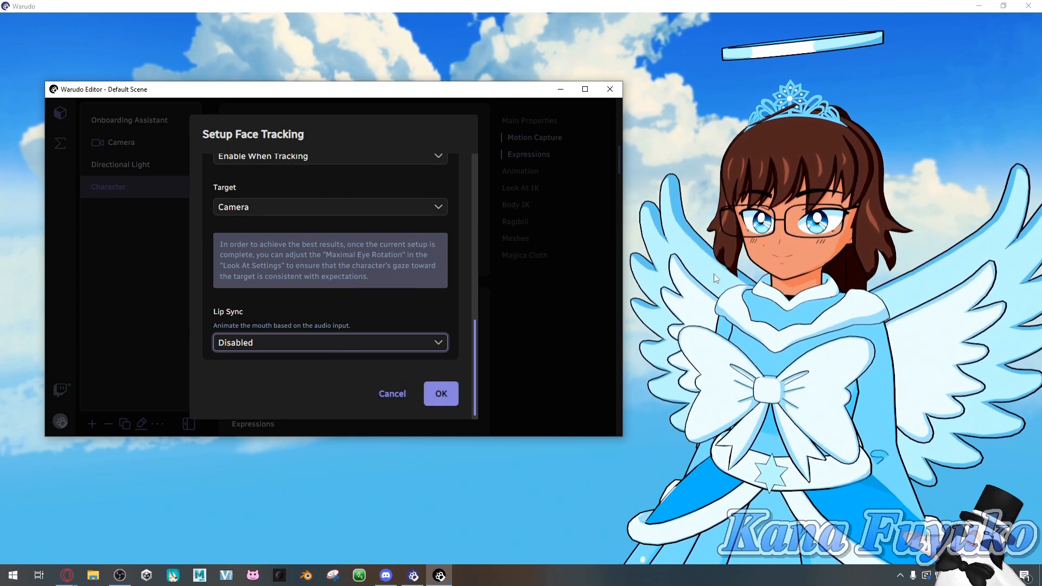
{"action": "left_click", "coordinate": [435, 396]}
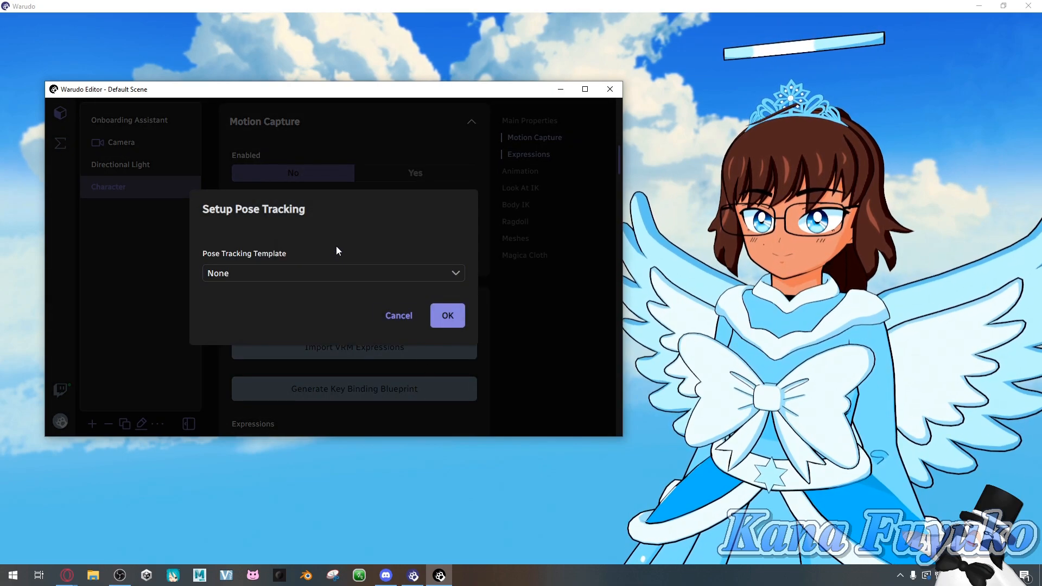
Choose MediaPipe (Webcam) as the pose tracking template and enable both the keyboard and the trackpad.
{"action": "left_click", "coordinate": [313, 275]}
{"action": "left_click", "coordinate": [282, 302]}
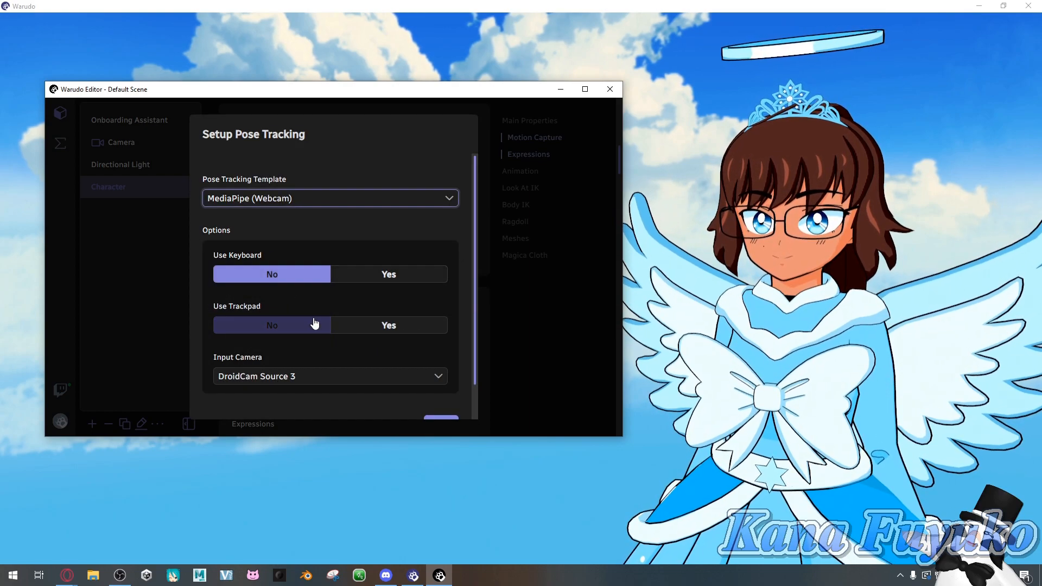
{"action": "left_click", "coordinate": [374, 275]}
{"action": "left_click", "coordinate": [368, 326]}
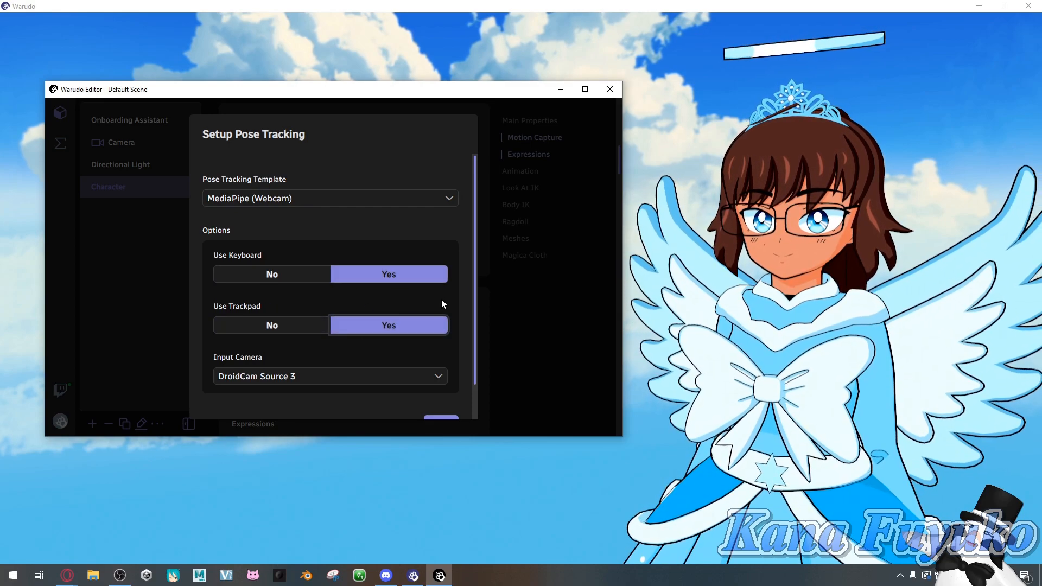
Set the pose tracking input camera to Elgato Facecam and complete the motion capture setup.
{"action": "scroll", "coordinate": [326, 326], "scroll_direction": "down", "scroll_amount": 1}
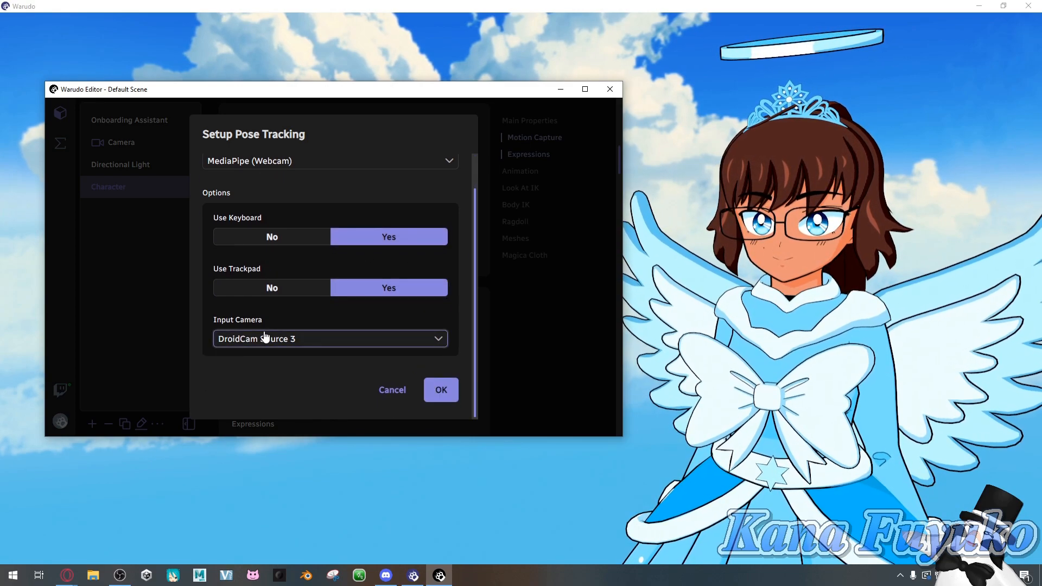
{"action": "left_click", "coordinate": [285, 339]}
{"action": "left_click", "coordinate": [260, 262]}
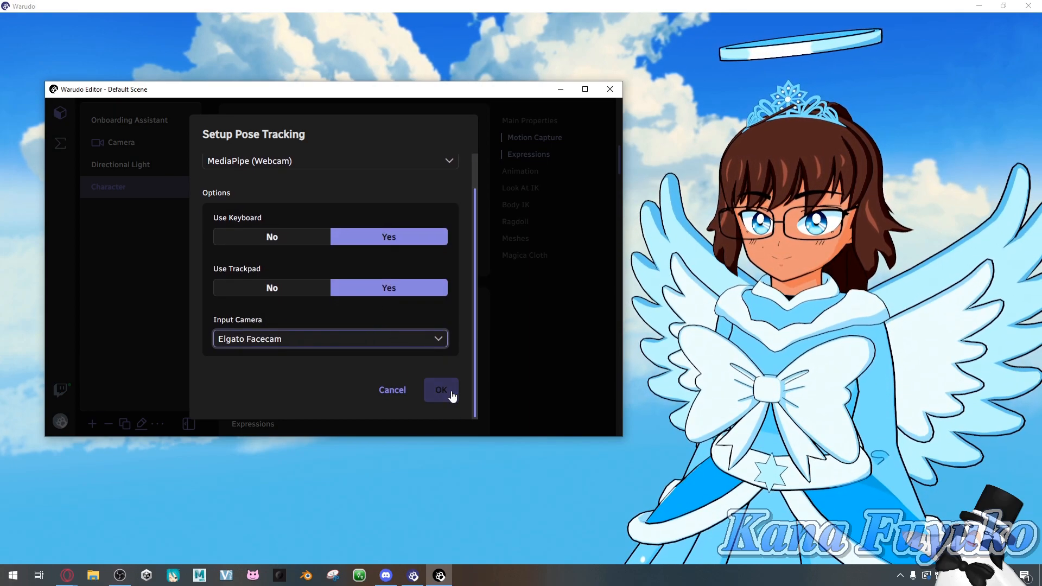
{"action": "left_click", "coordinate": [441, 389]}
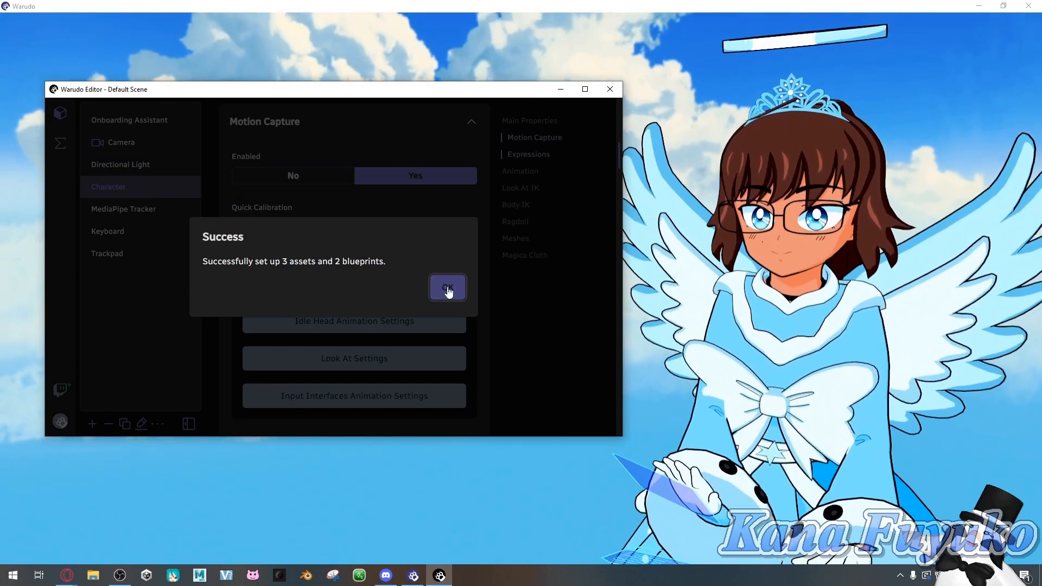
{"action": "left_click", "coordinate": [448, 288]}
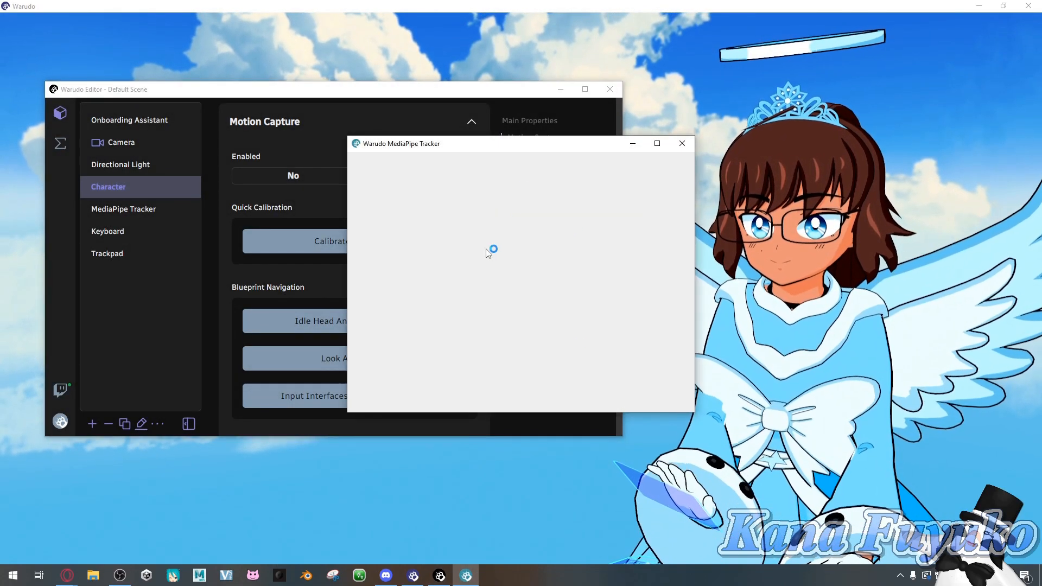
Move the tracker preview and editor windows clear of the character, and minimize the MediaPipe Tracker preview.
{"action": "left_click_drag", "start_coordinate": [498, 151], "coordinate": [376, 104]}
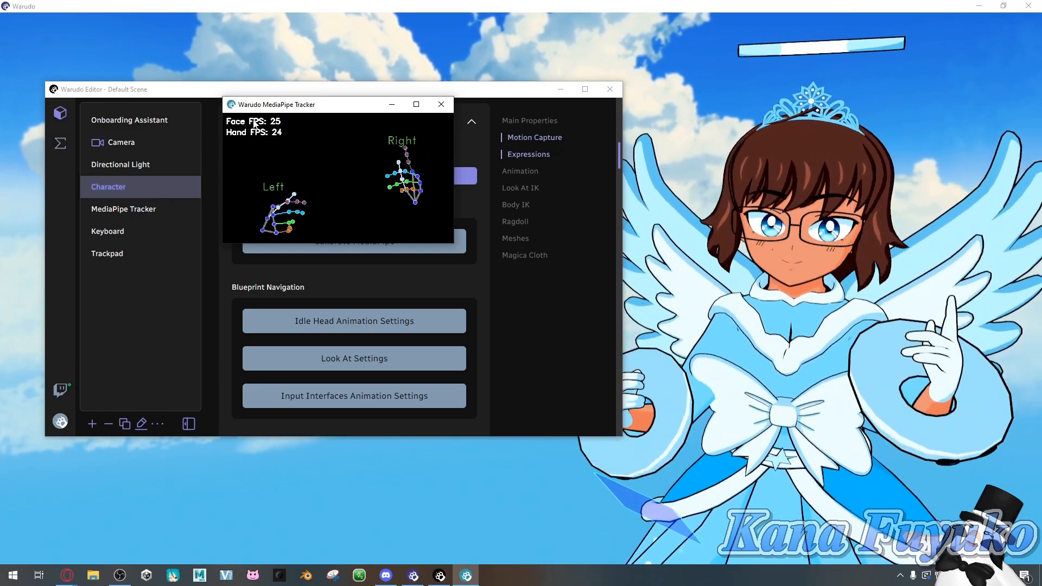
{"action": "left_click_drag", "start_coordinate": [510, 91], "coordinate": [467, 140]}
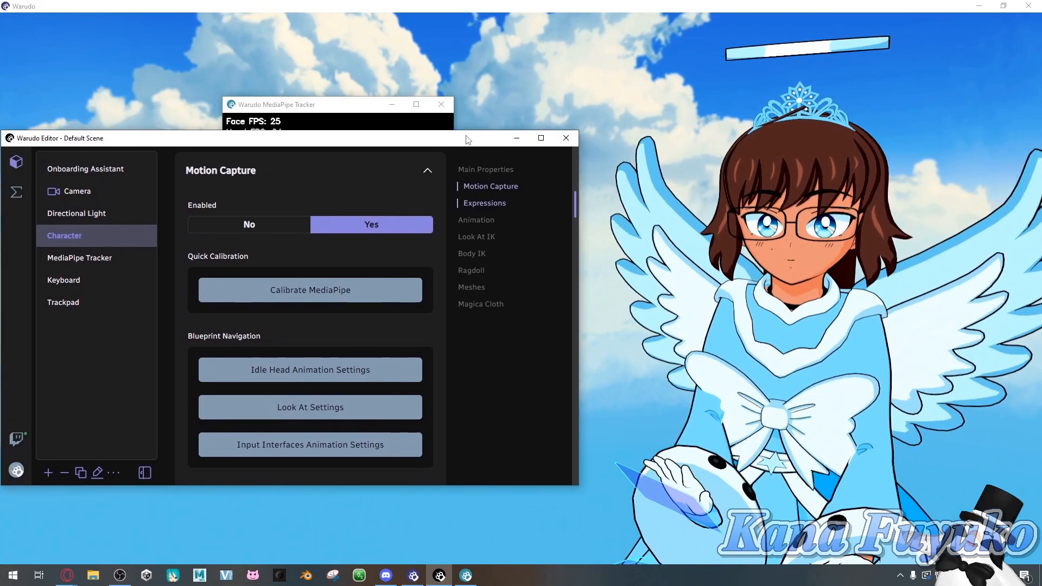
{"action": "left_click", "coordinate": [390, 105]}
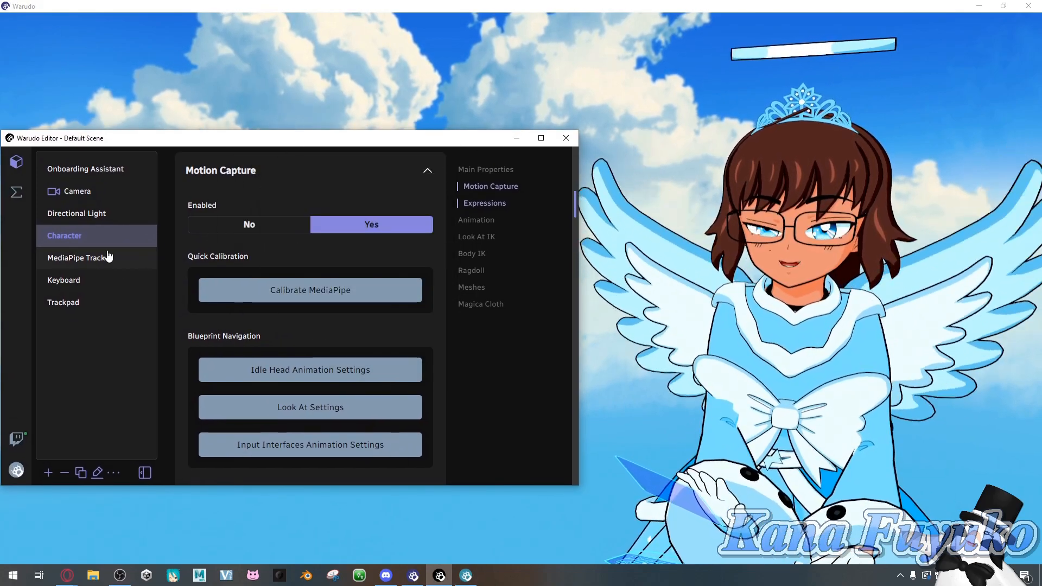
Disable the keyboard and trackpad assets in the scene.
{"action": "left_click", "coordinate": [66, 283]}
{"action": "left_click", "coordinate": [136, 303]}
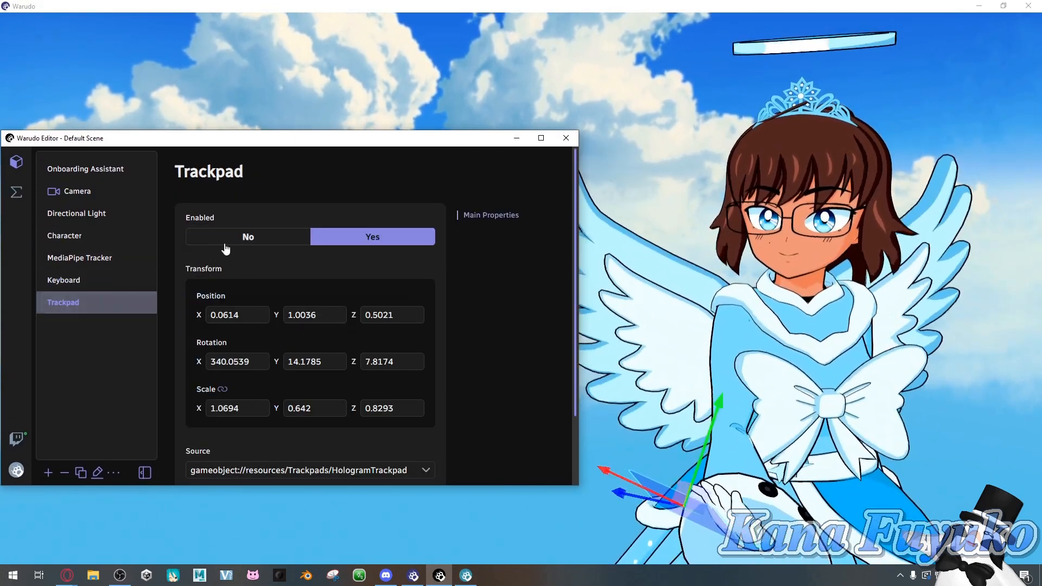
{"action": "left_click", "coordinate": [228, 237]}
Open the MediaPipe Tracker asset's settings, move the editor window up and shift the character slightly left in the scene view.
{"action": "left_click", "coordinate": [112, 264]}
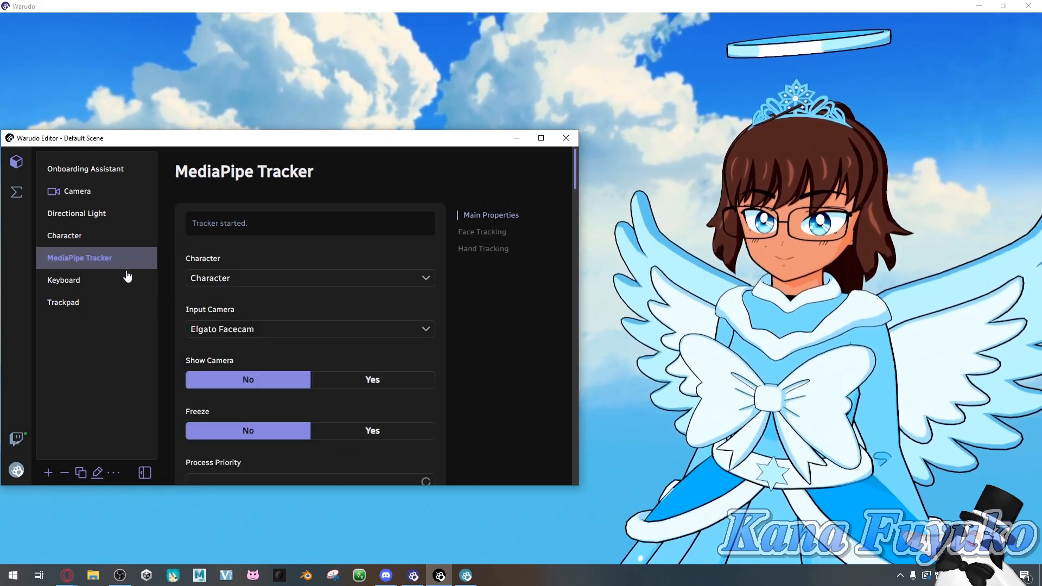
{"action": "left_click_drag", "start_coordinate": [233, 144], "coordinate": [236, 71]}
{"action": "left_click_drag", "start_coordinate": [757, 306], "coordinate": [712, 300]}
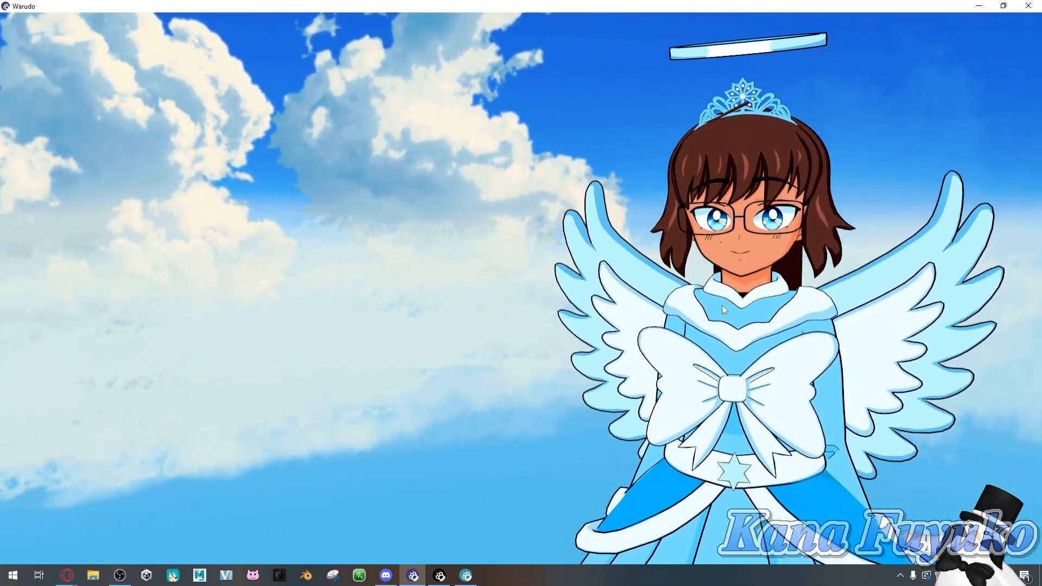
Return to the editor and check the MediaPipe Tracker's process priority options, keeping High.
{"action": "left_click", "coordinate": [465, 577]}
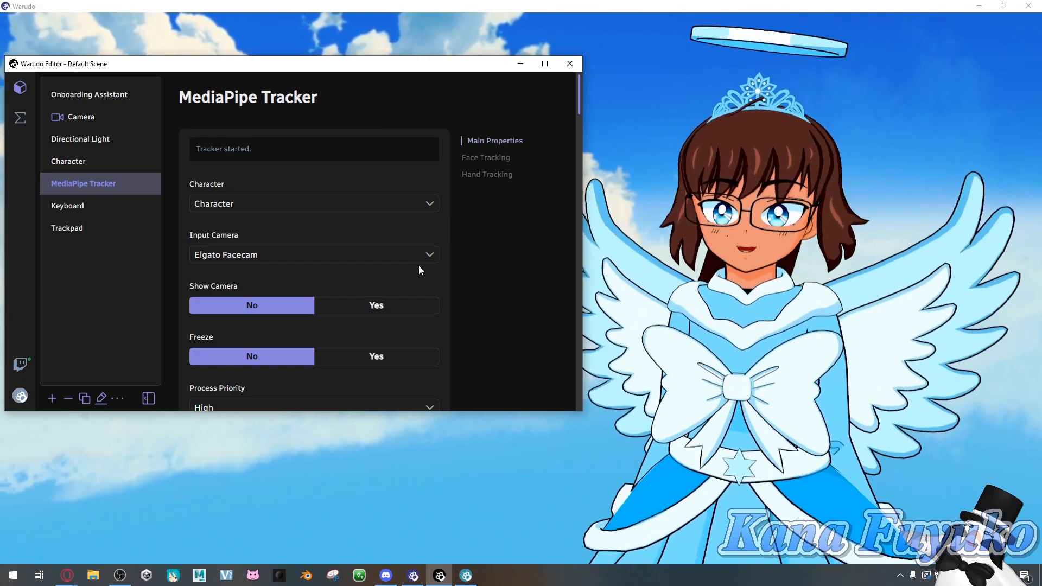
{"action": "scroll", "coordinate": [419, 265], "scroll_direction": "down", "scroll_amount": 2}
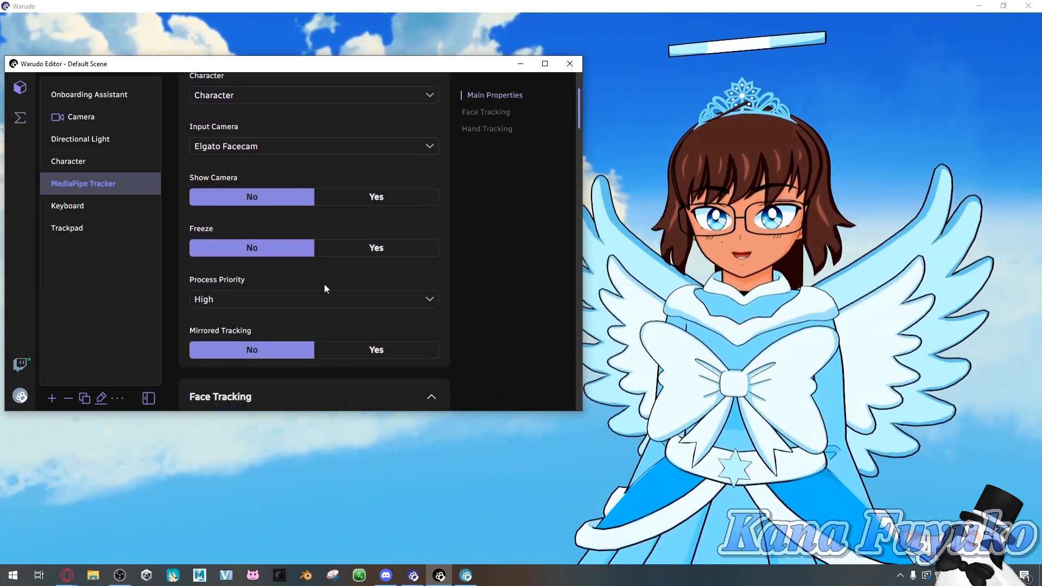
{"action": "scroll", "coordinate": [324, 275], "scroll_direction": "down", "scroll_amount": 1}
{"action": "left_click", "coordinate": [248, 250]}
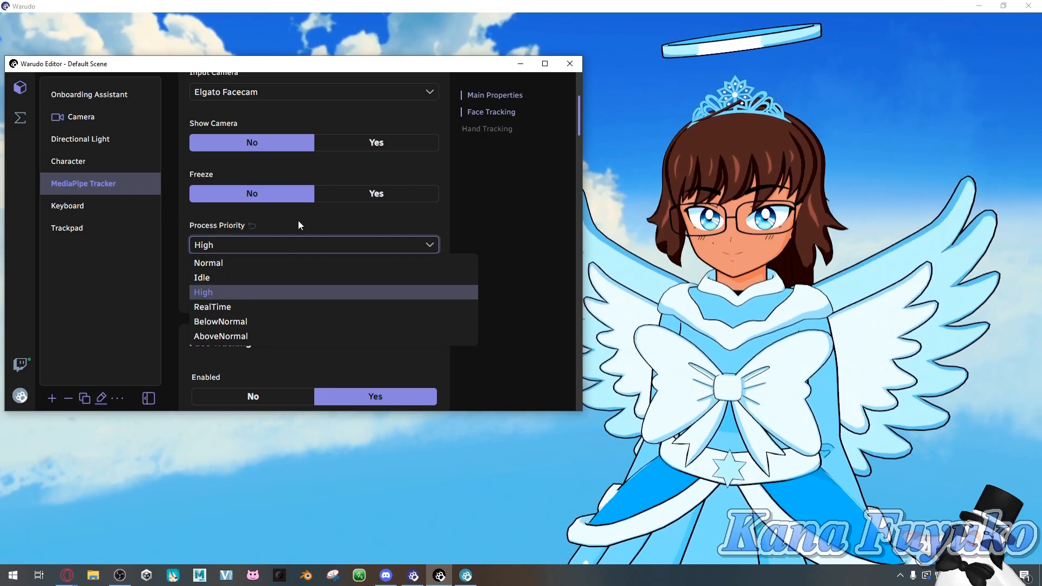
{"action": "left_click", "coordinate": [294, 248]}
{"action": "scroll", "coordinate": [282, 245], "scroll_direction": "up", "scroll_amount": 2}
{"action": "scroll", "coordinate": [268, 212], "scroll_direction": "down", "scroll_amount": 2}
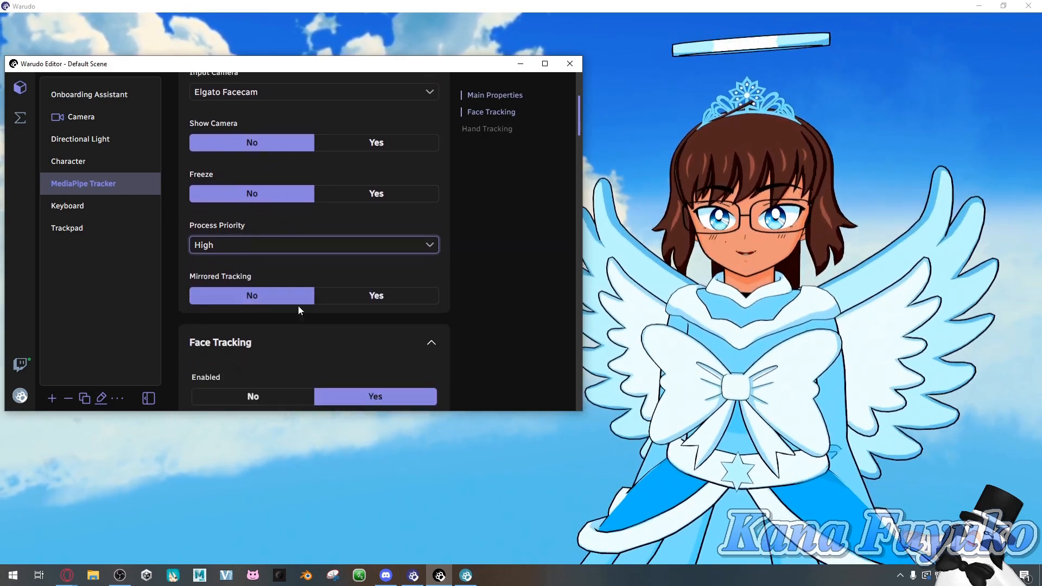
Try mirrored tracking on the MediaPipe Tracker and switch it off again.
{"action": "left_click", "coordinate": [281, 293]}
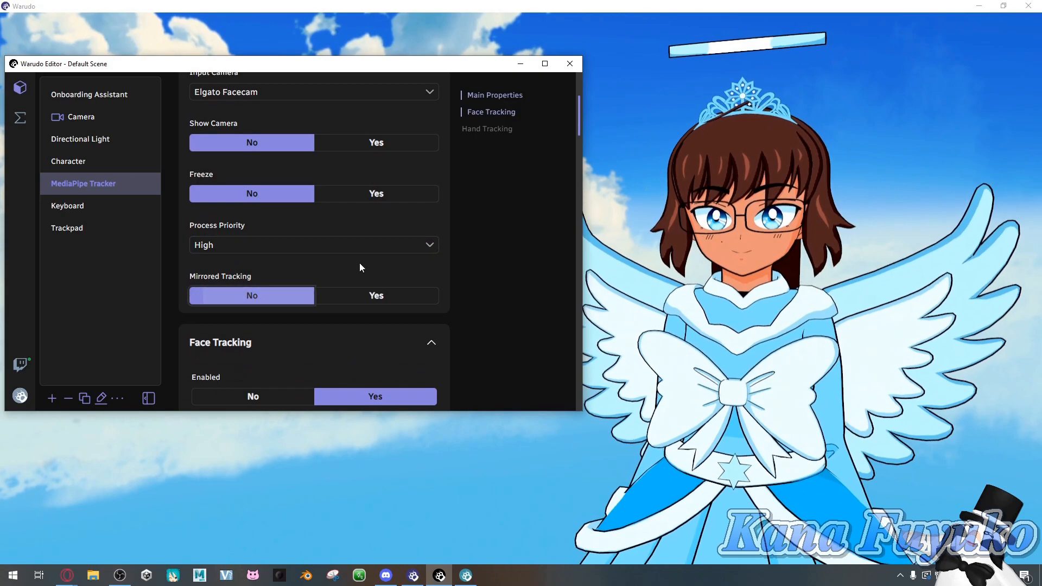
{"action": "left_click", "coordinate": [350, 298]}
{"action": "left_click", "coordinate": [270, 298]}
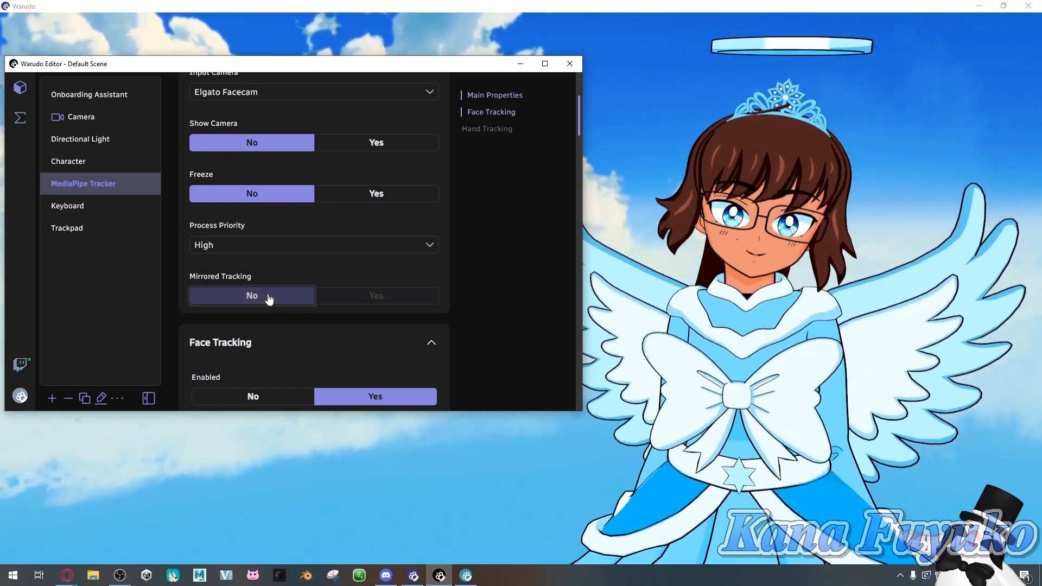
Open the BlendShapes mapping configuration from the MediaPipe Tracker's face tracking settings and examine the eyeBlinkLeft and eyeBlinkRight ranges.
{"action": "scroll", "coordinate": [265, 255], "scroll_direction": "down", "scroll_amount": 2}
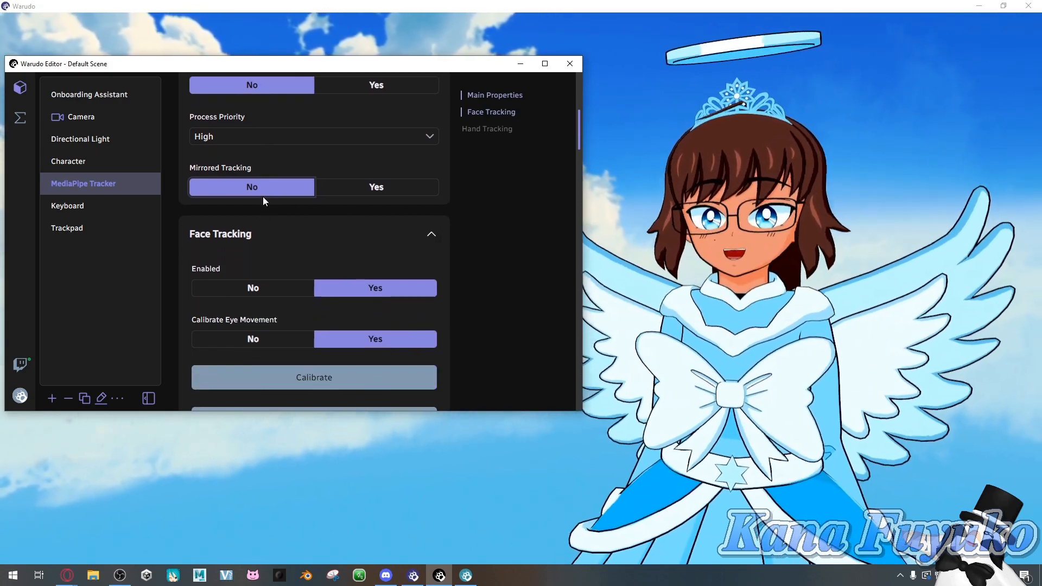
{"action": "scroll", "coordinate": [266, 193], "scroll_direction": "down", "scroll_amount": 2}
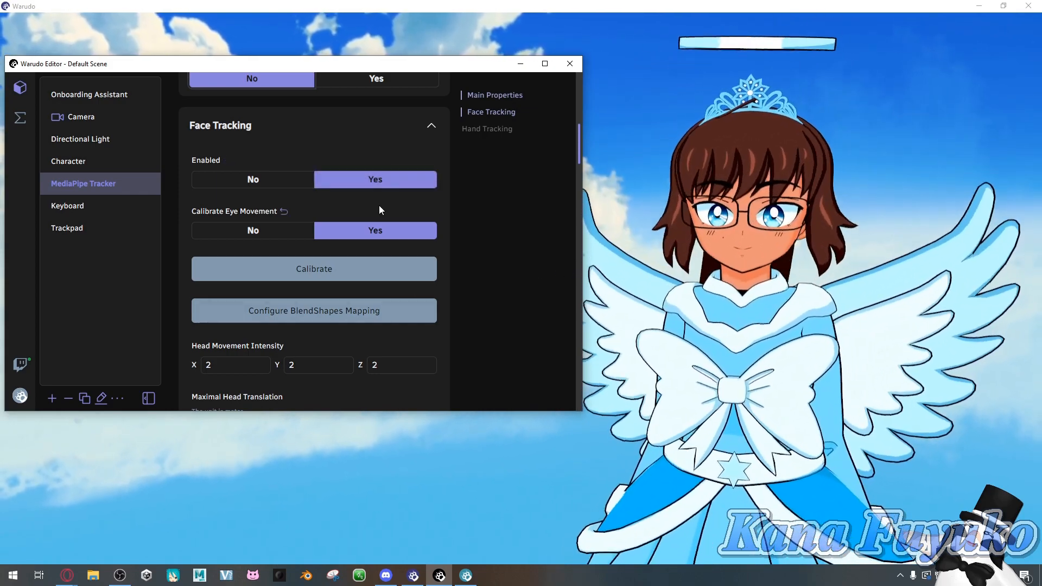
{"action": "scroll", "coordinate": [353, 228], "scroll_direction": "down", "scroll_amount": 1}
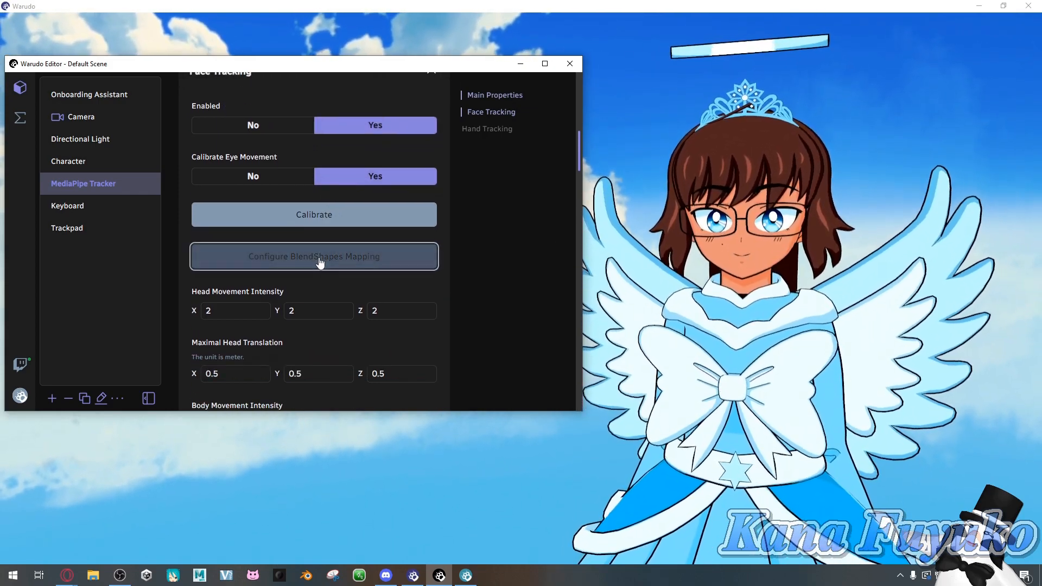
{"action": "left_click", "coordinate": [320, 260]}
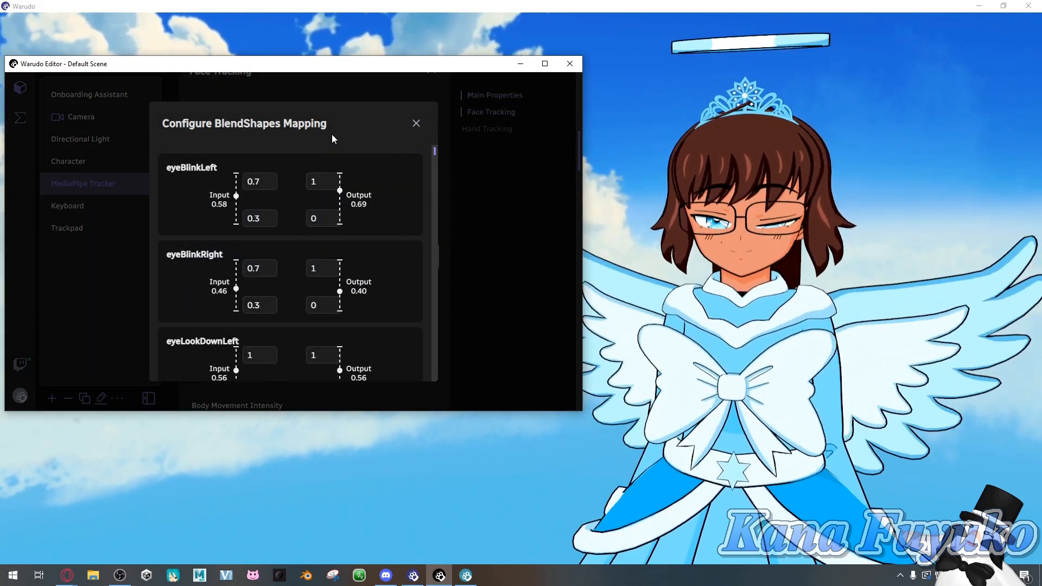
{"action": "left_click", "coordinate": [311, 182]}
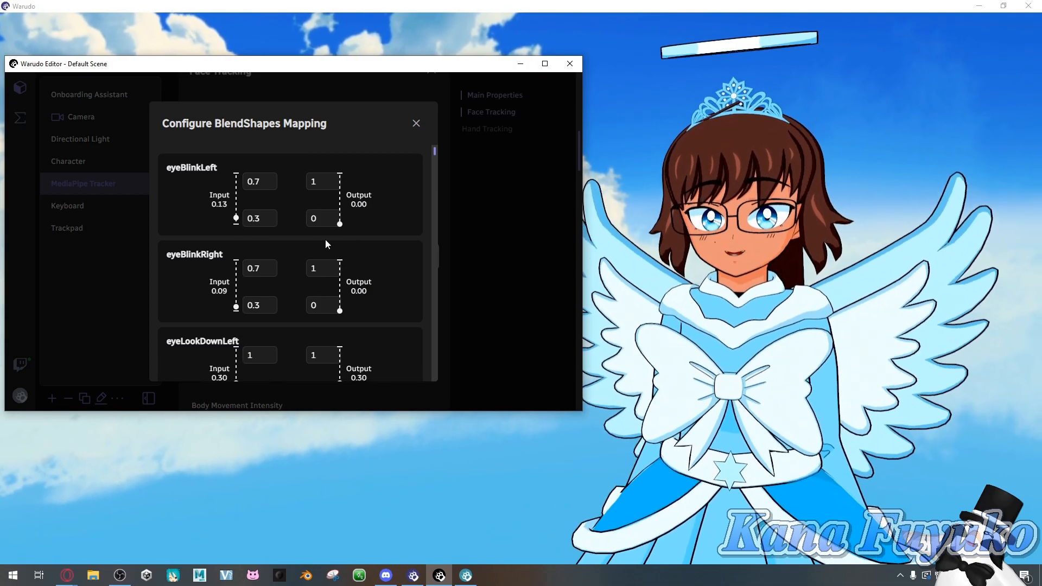
{"action": "scroll", "coordinate": [298, 217], "scroll_direction": "down", "scroll_amount": 1}
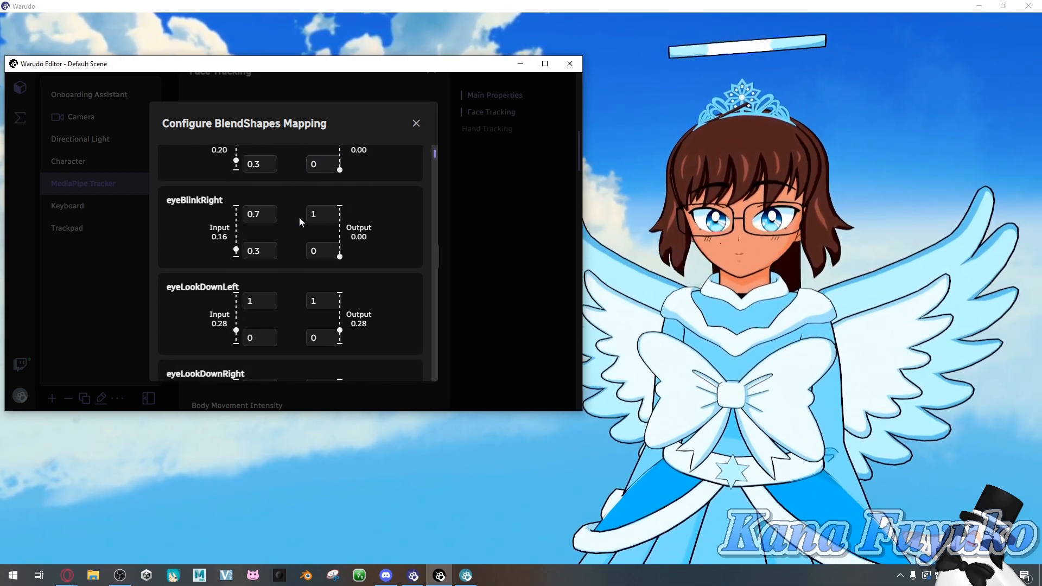
{"action": "scroll", "coordinate": [272, 198], "scroll_direction": "up", "scroll_amount": 1}
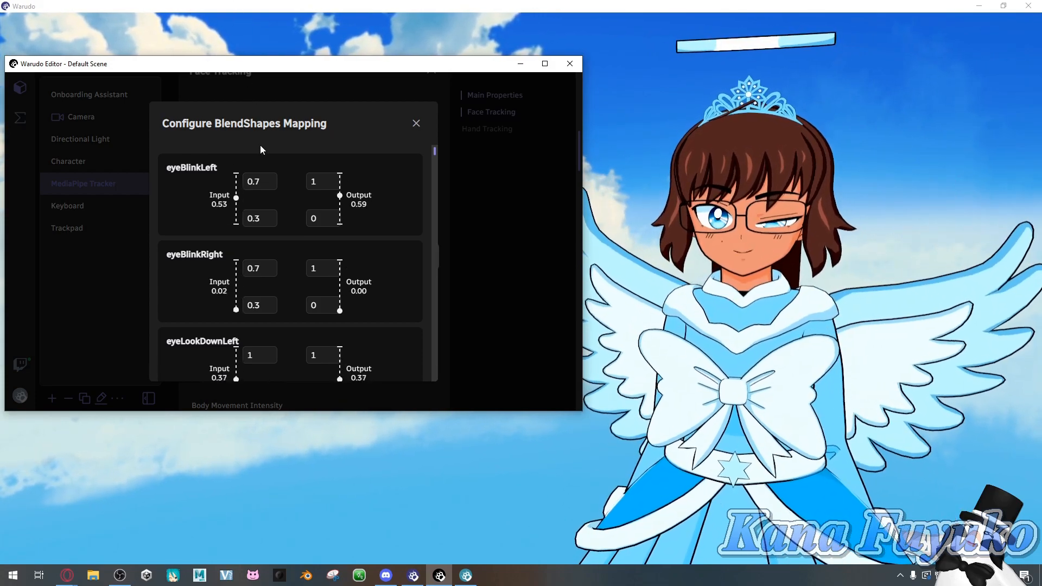
Set the input range of eyeBlinkLeft and eyeBlinkRight to a lower limit of 0 and an upper limit of 0.5.
{"action": "left_click", "coordinate": [260, 219]}
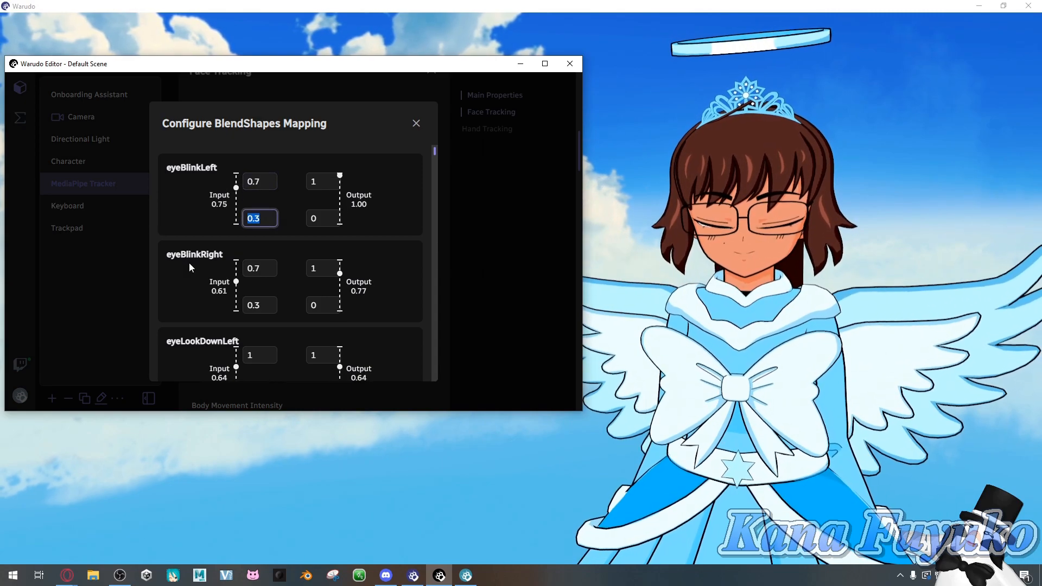
{"action": "type", "text": "0"}
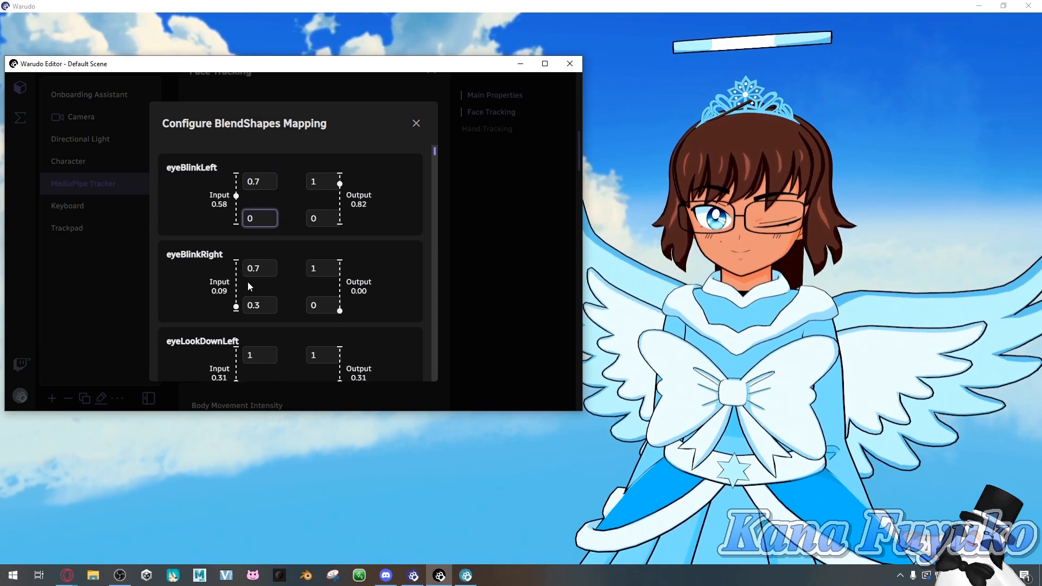
{"action": "left_click", "coordinate": [275, 312]}
{"action": "type", "text": "0"}
{"action": "left_click", "coordinate": [271, 268]}
{"action": "type", "text": "0.5"}
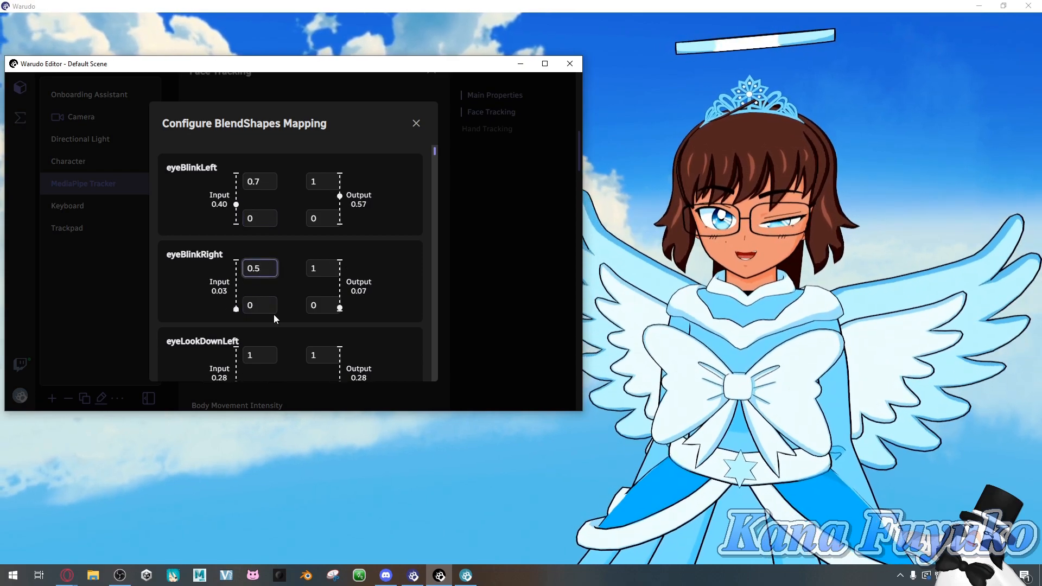
{"action": "left_click", "coordinate": [277, 184]}
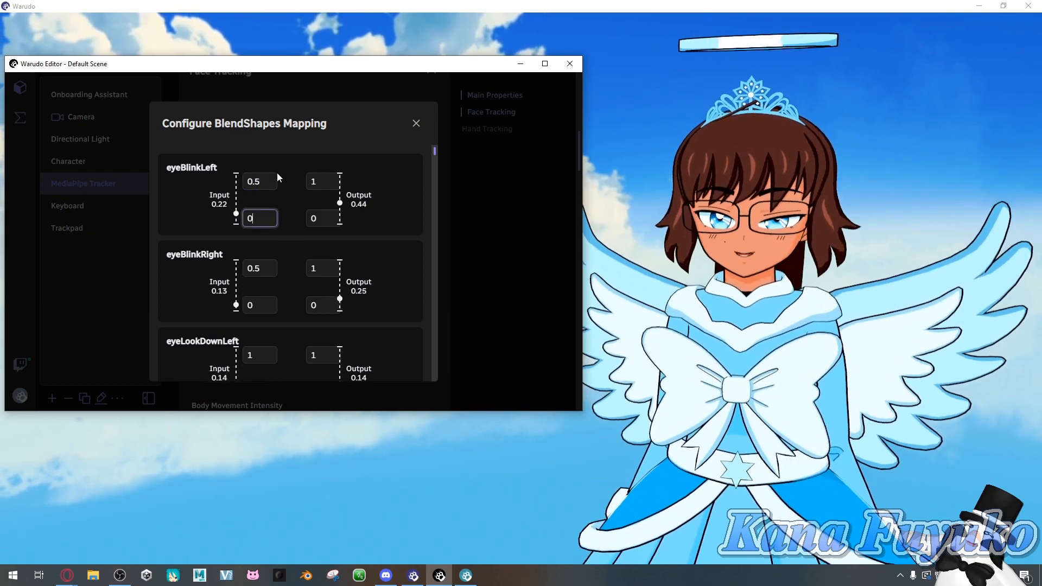
Raise the lower input limit of both eyeBlinkLeft and eyeBlinkRight to 0.1.
{"action": "type", "text": ".12"}
{"action": "key", "text": "BackSpace"}
{"action": "key", "text": "ctrl+a"}
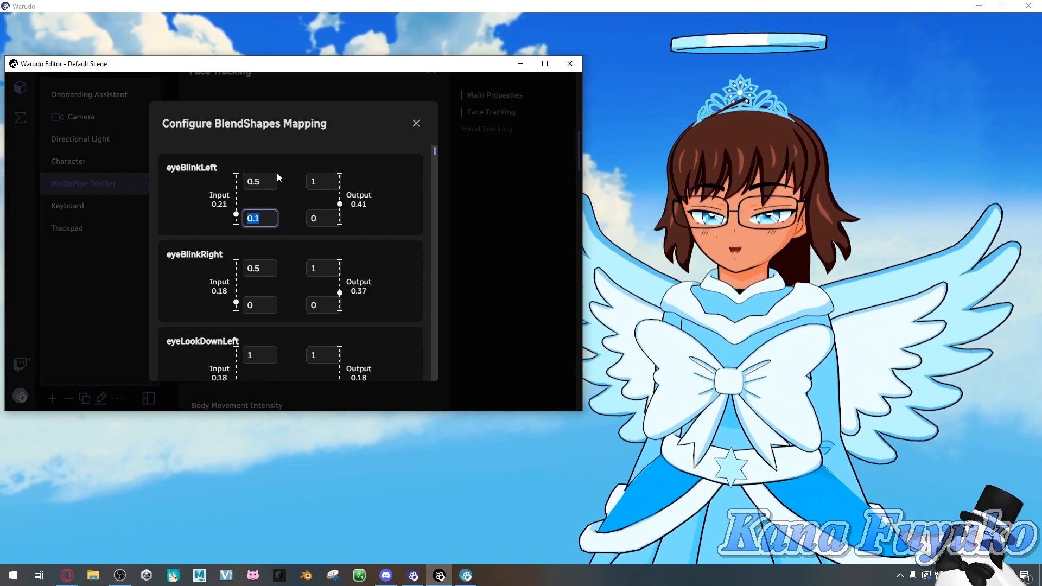
{"action": "left_click", "coordinate": [248, 305]}
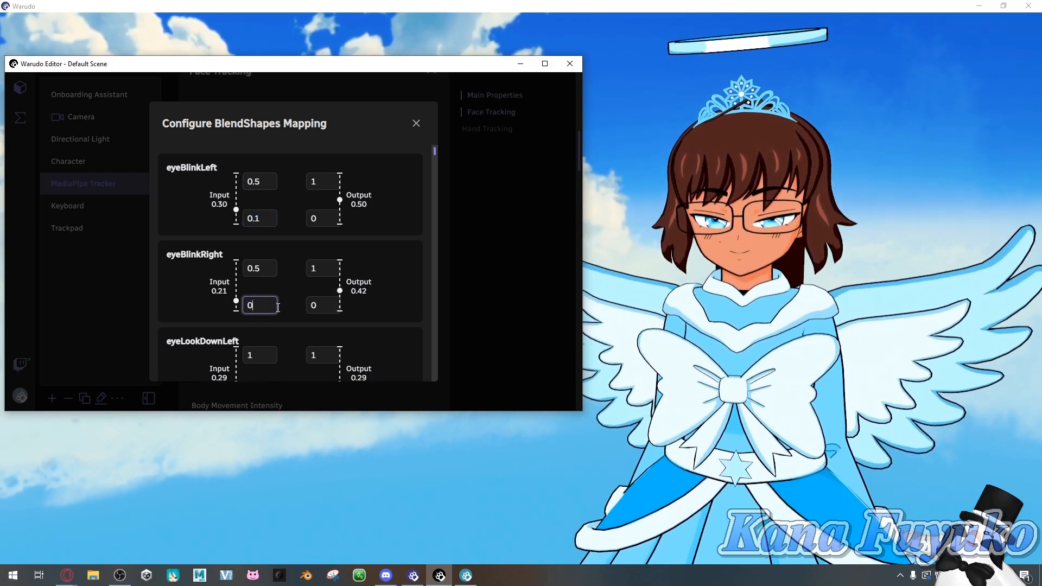
{"action": "type", "text": ".1"}
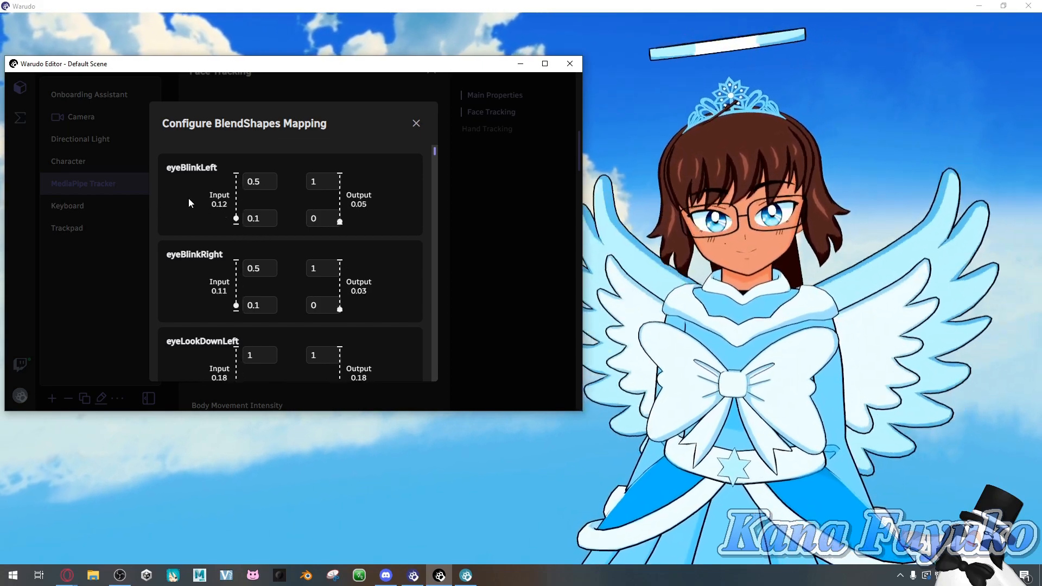
Try 0 as the lower input limit of eyeBlinkLeft, then restore it to 0.1.
{"action": "left_click", "coordinate": [258, 174]}
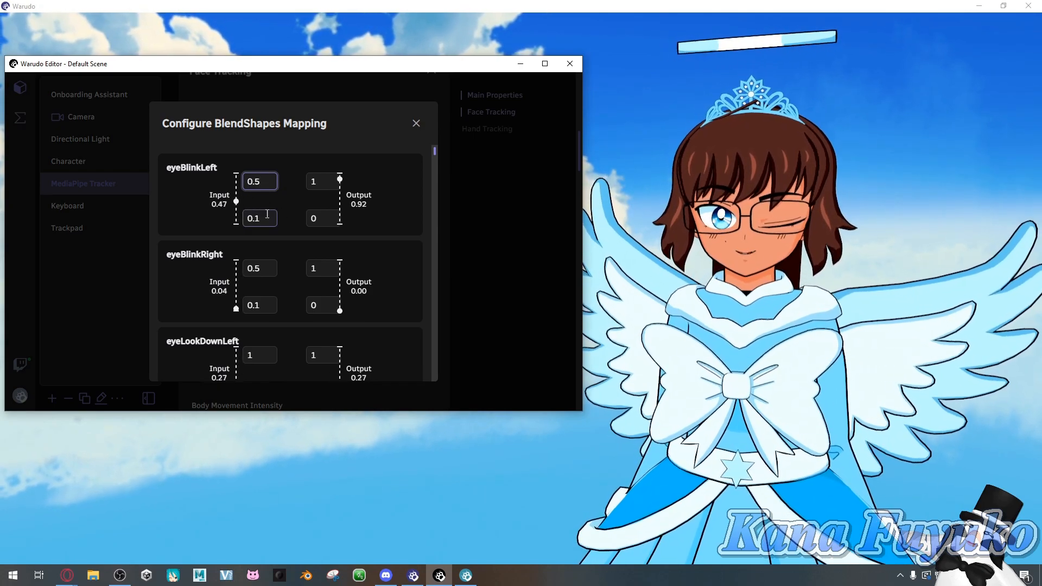
{"action": "left_click", "coordinate": [260, 219]}
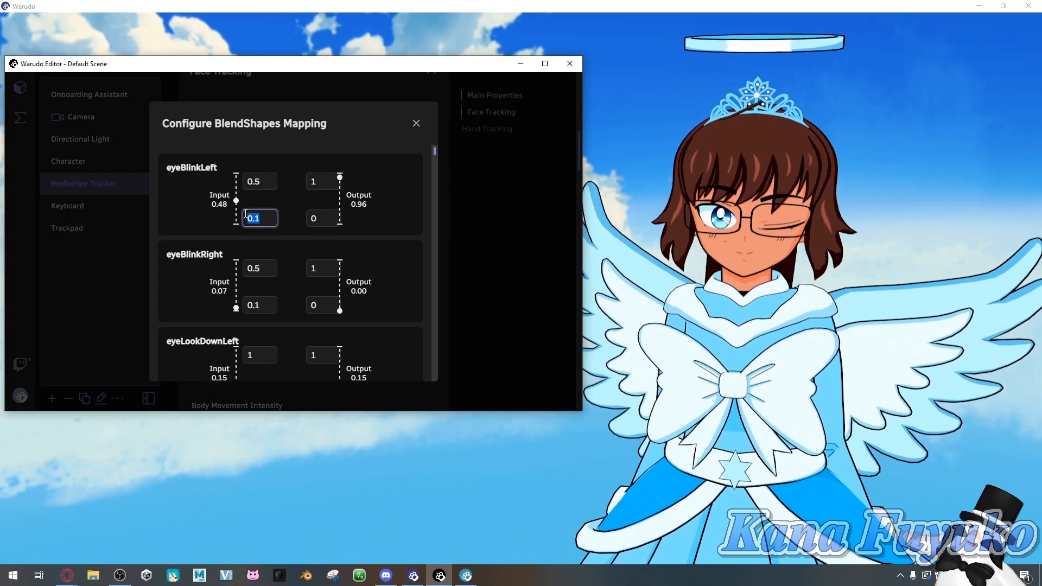
{"action": "left_click_drag", "start_coordinate": [256, 219], "coordinate": [249, 221]}
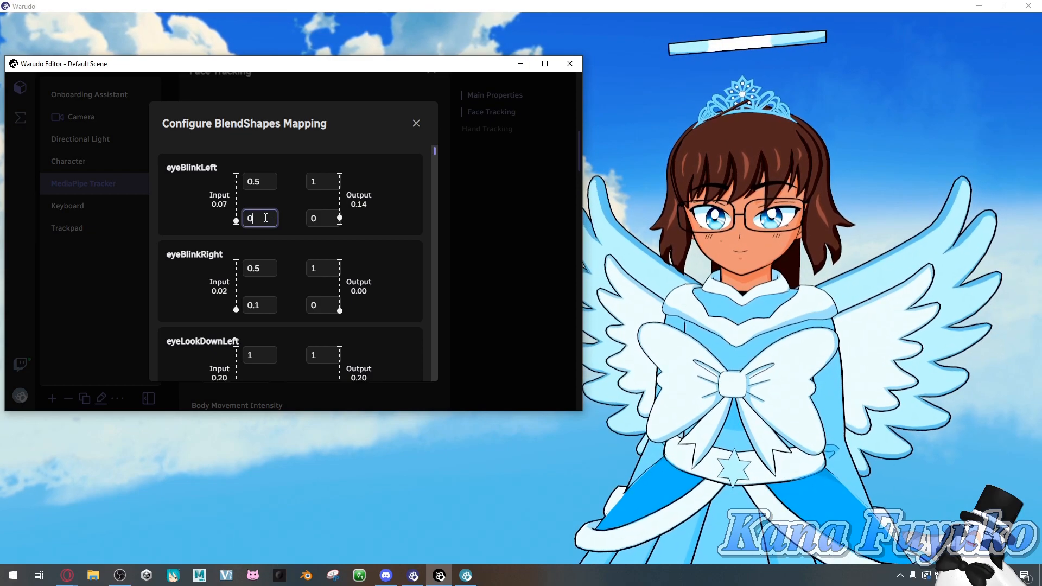
{"action": "type", "text": ".1"}
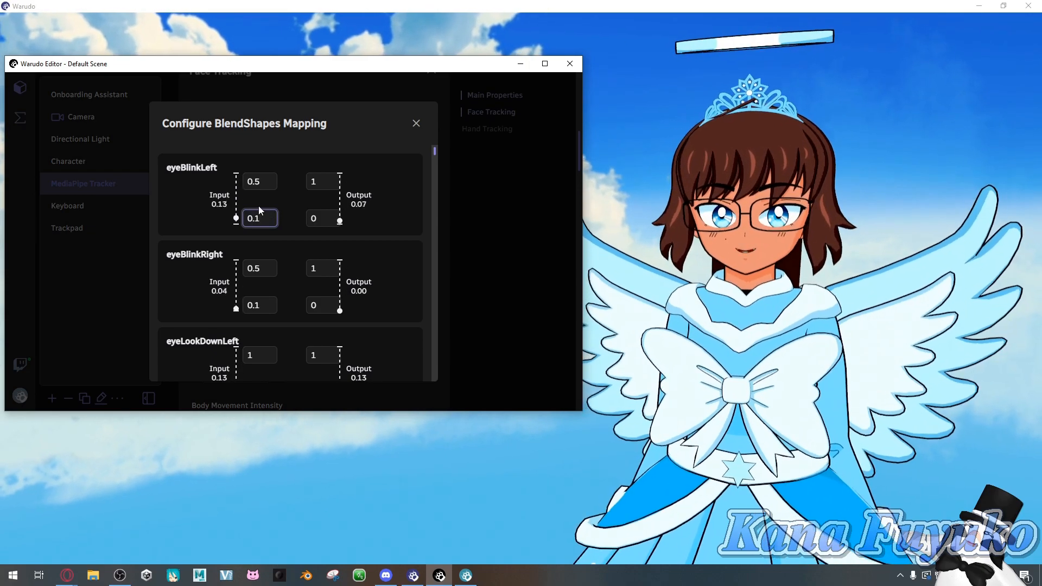
Test eyeBlinkLeft's lower input limit at 0 and at 1, then return it to 0.1.
{"action": "left_click", "coordinate": [249, 179]}
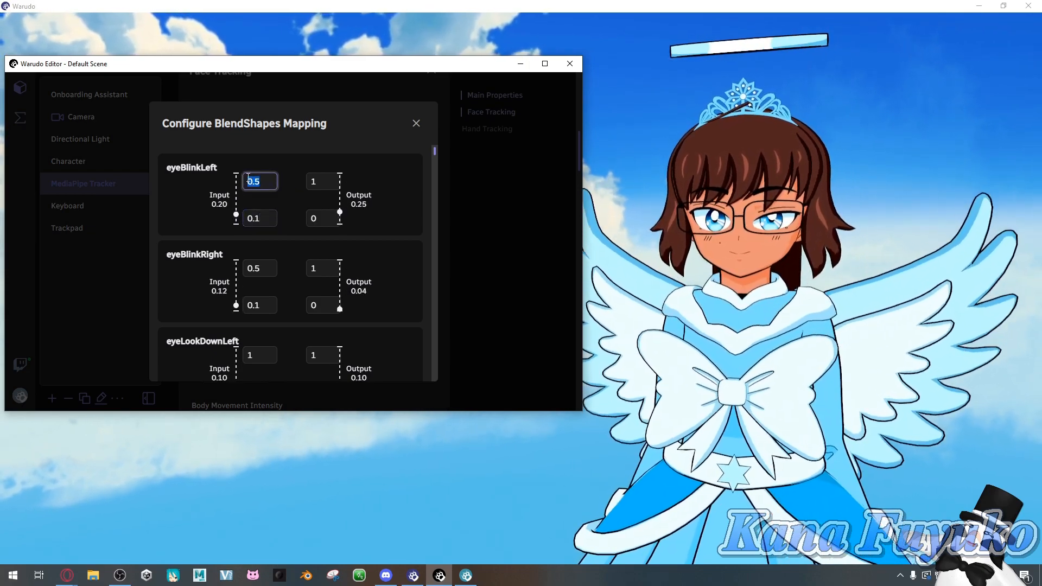
{"action": "left_click_drag", "start_coordinate": [258, 174], "coordinate": [238, 179]}
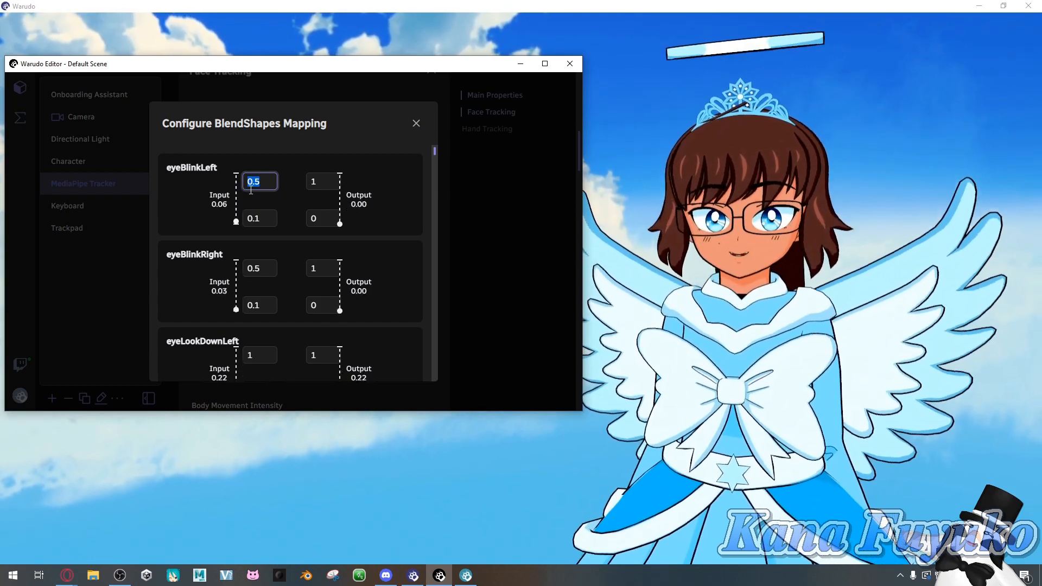
{"action": "left_click_drag", "start_coordinate": [267, 211], "coordinate": [241, 219]}
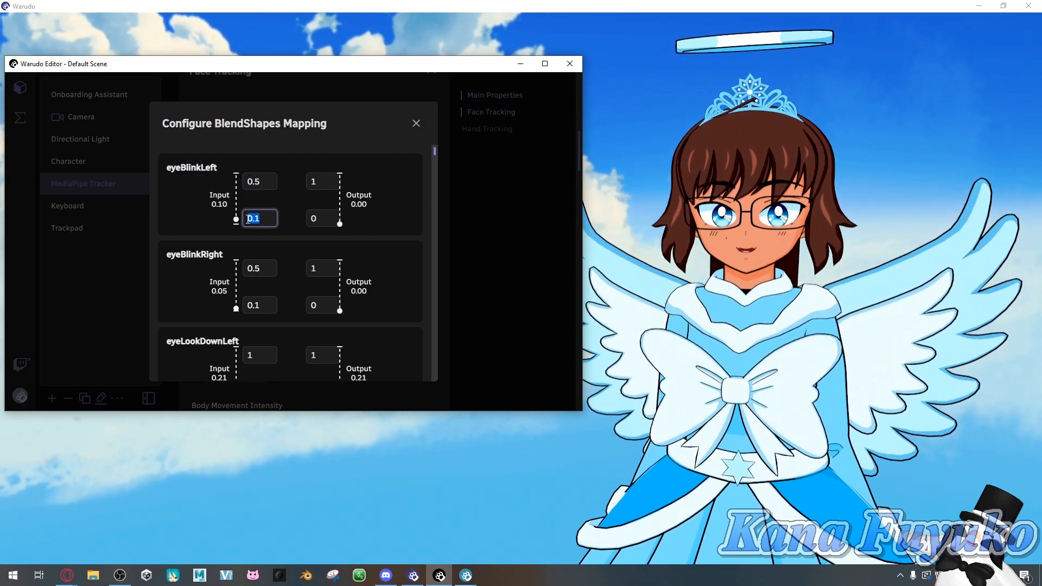
{"action": "type", "text": "0"}
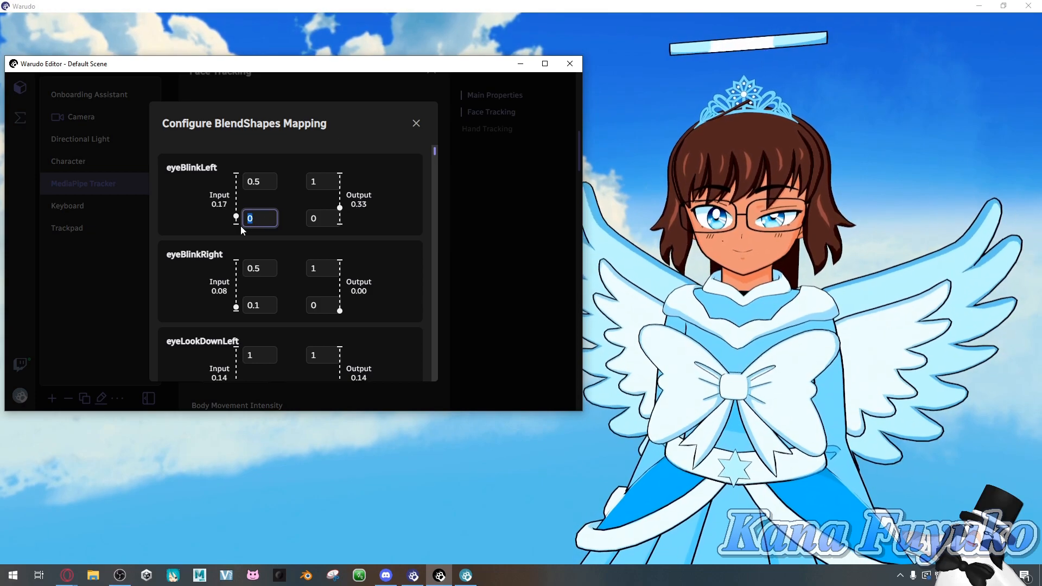
{"action": "type", "text": ".1"}
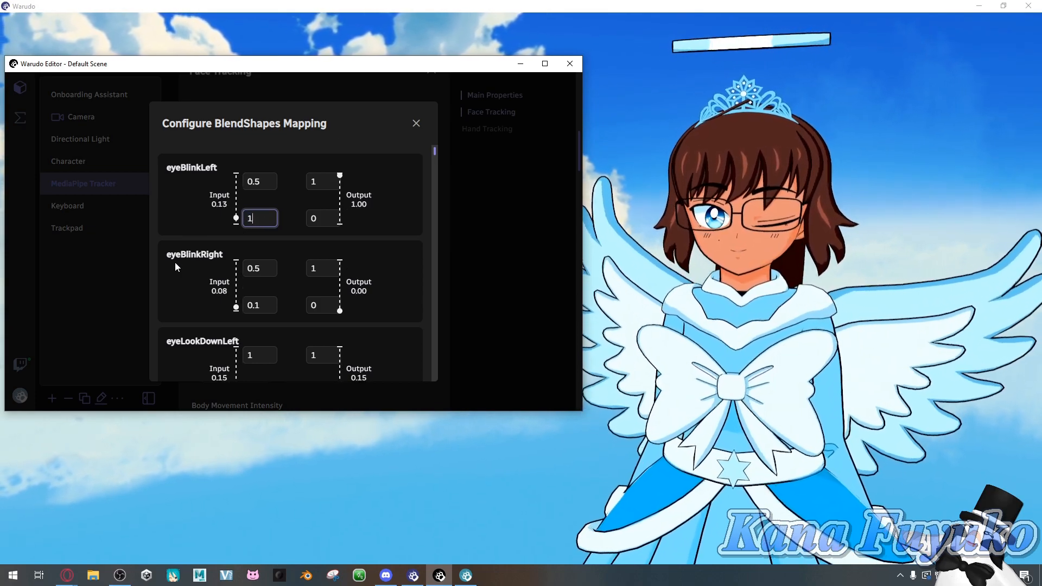
{"action": "left_click_drag", "start_coordinate": [264, 213], "coordinate": [228, 212]}
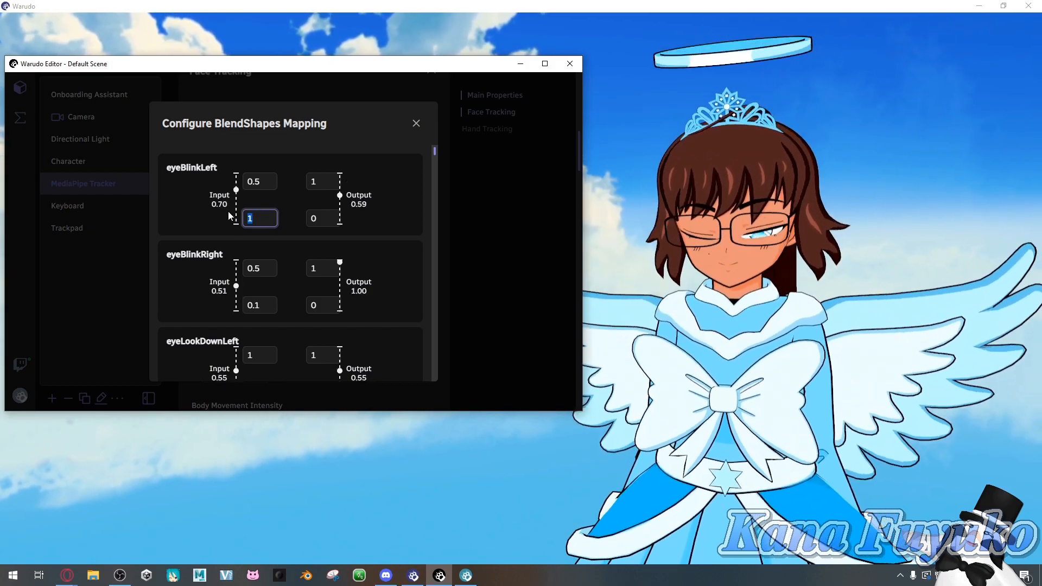
{"action": "type", "text": "0.1"}
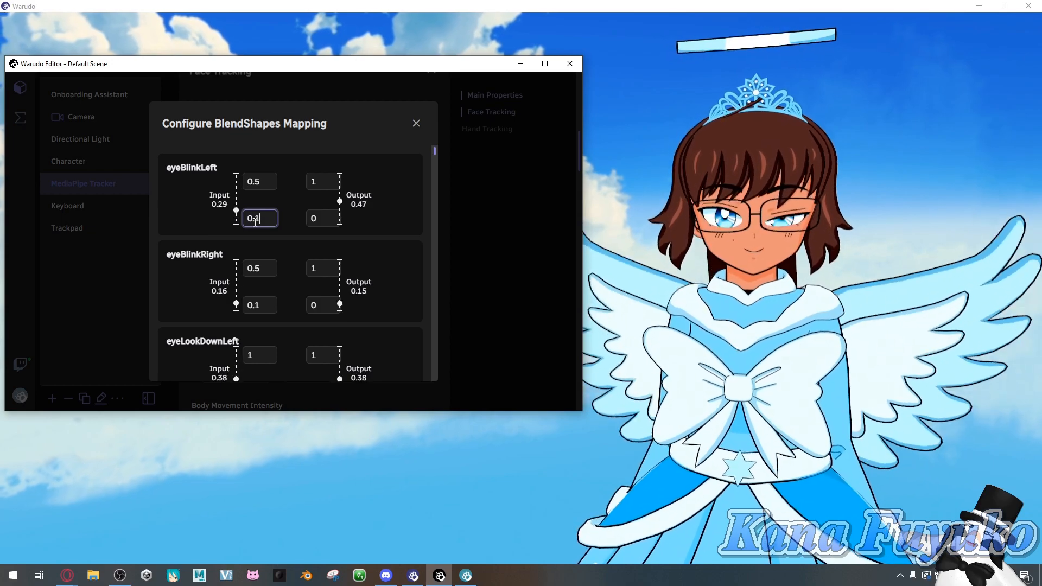
Look over the eye direction blendshape entries and recheck the input limits of eyeBlinkLeft.
{"action": "left_click_drag", "start_coordinate": [259, 222], "coordinate": [264, 226]}
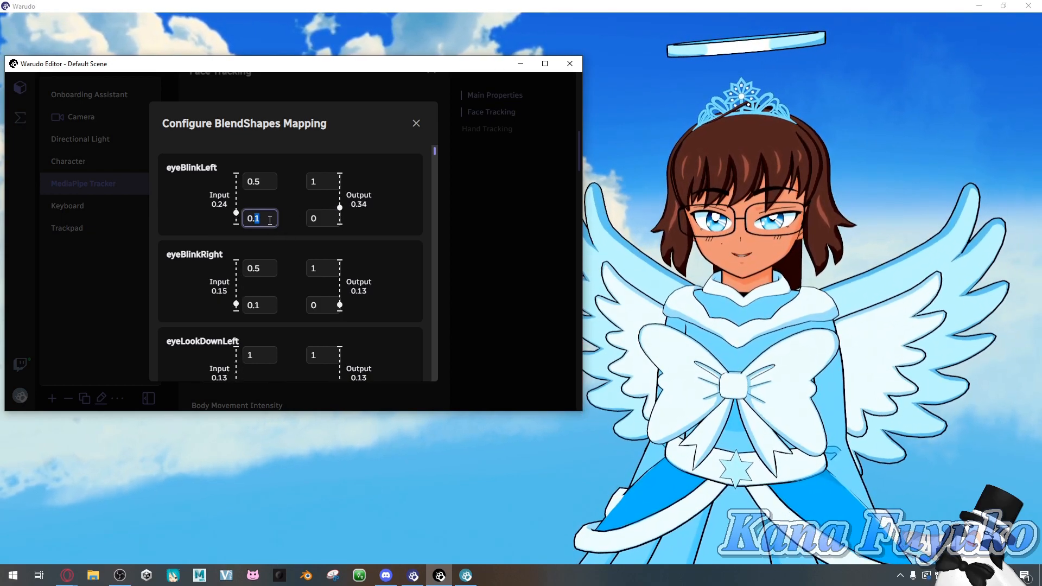
{"action": "scroll", "coordinate": [292, 244], "scroll_direction": "down", "scroll_amount": 2}
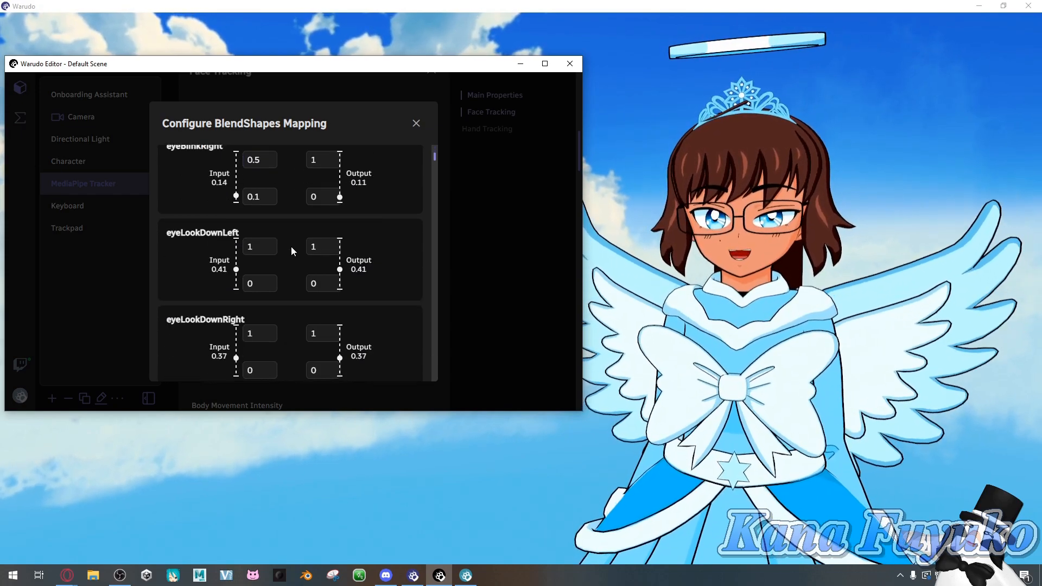
{"action": "scroll", "coordinate": [293, 233], "scroll_direction": "down", "scroll_amount": 3}
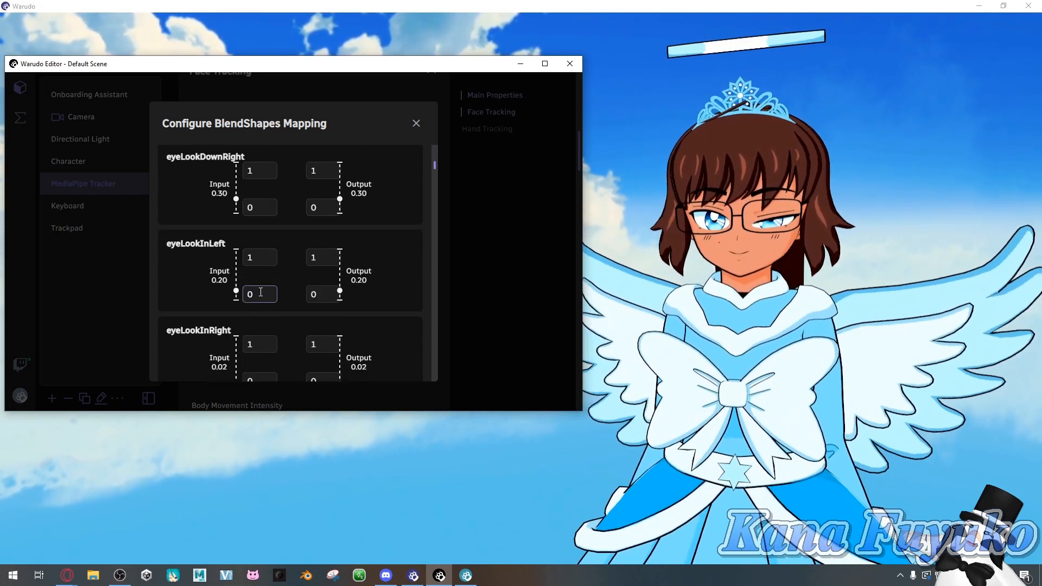
{"action": "scroll", "coordinate": [268, 256], "scroll_direction": "up", "scroll_amount": 5}
{"action": "left_click", "coordinate": [245, 219]}
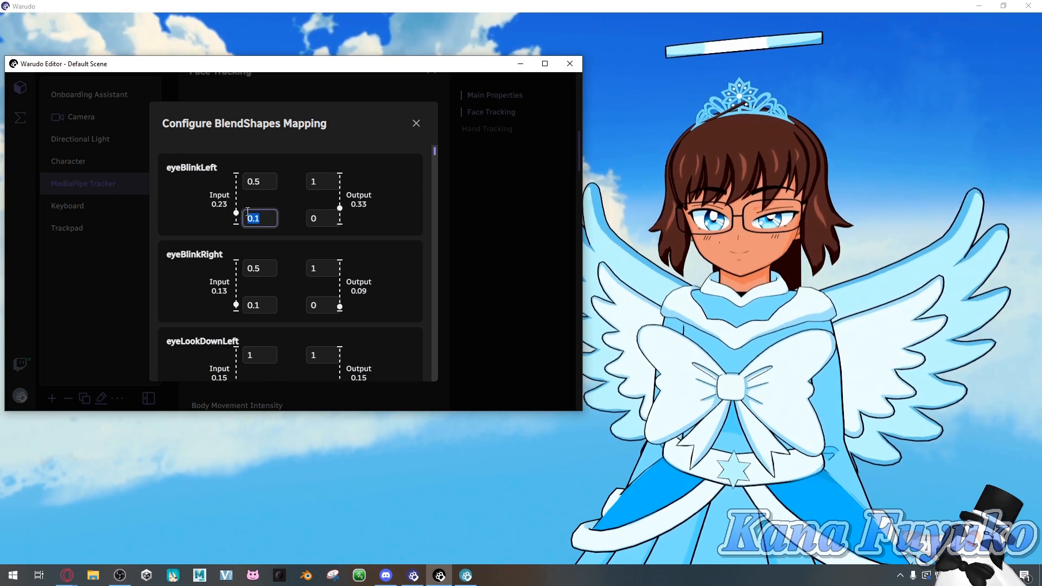
{"action": "left_click", "coordinate": [271, 182]}
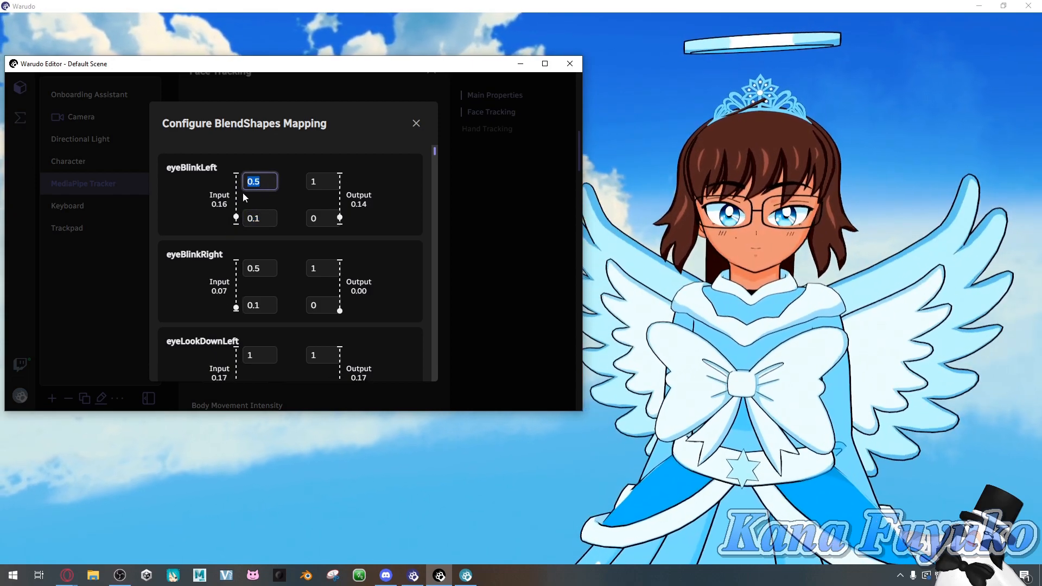
{"action": "left_click", "coordinate": [283, 182]}
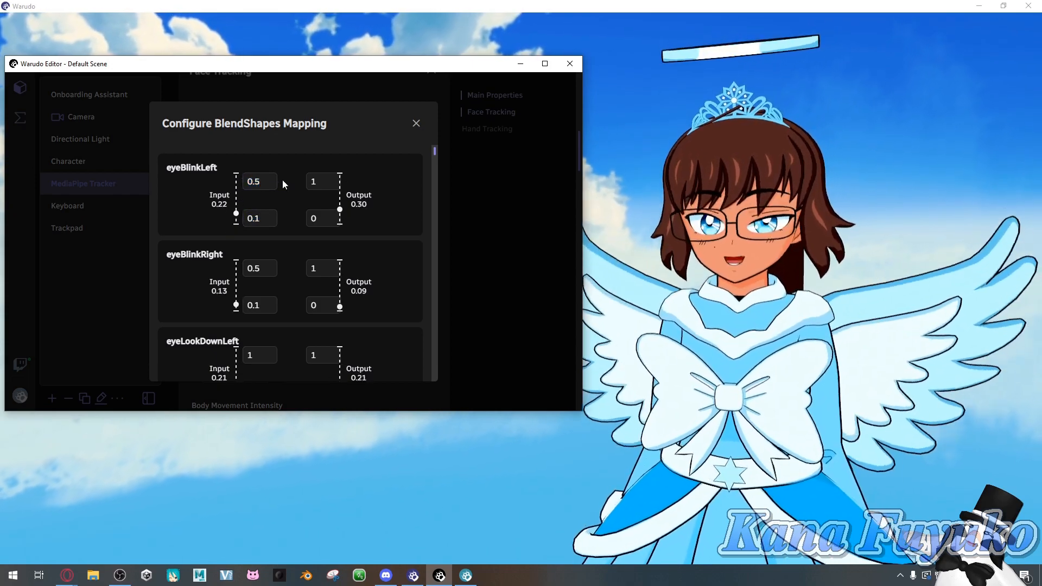
Set the upper input limit of the jawOpen blendshape to 0.6.
{"action": "scroll", "coordinate": [309, 234], "scroll_direction": "down", "scroll_amount": 3}
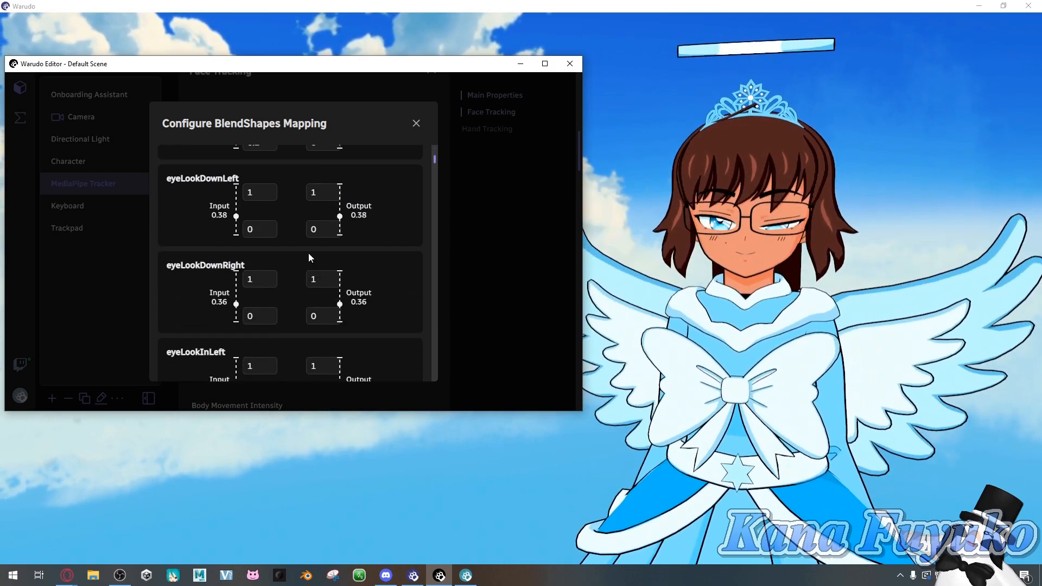
{"action": "scroll", "coordinate": [278, 242], "scroll_direction": "down", "scroll_amount": 18}
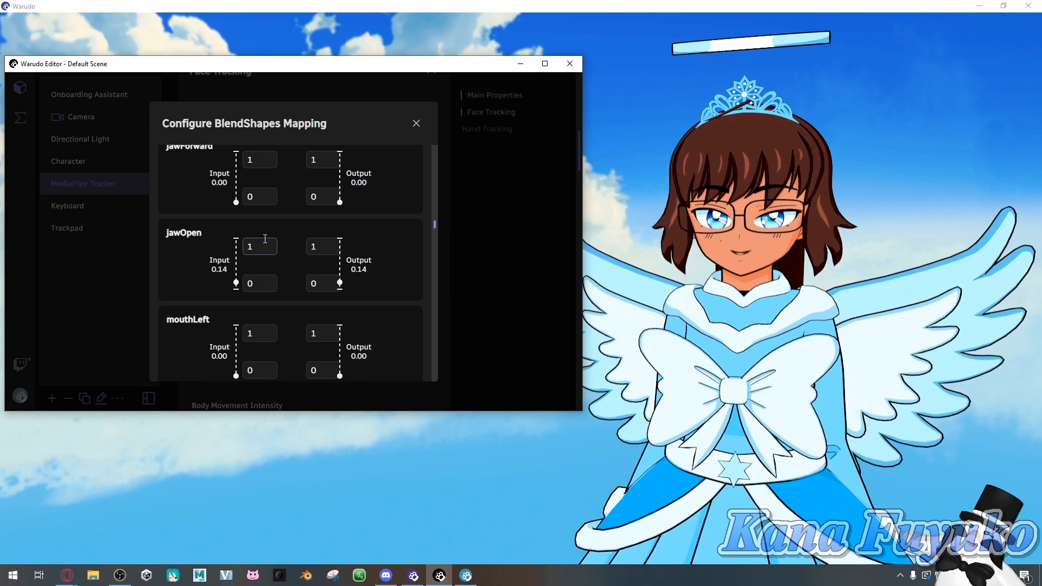
{"action": "type", "text": "0.6"}
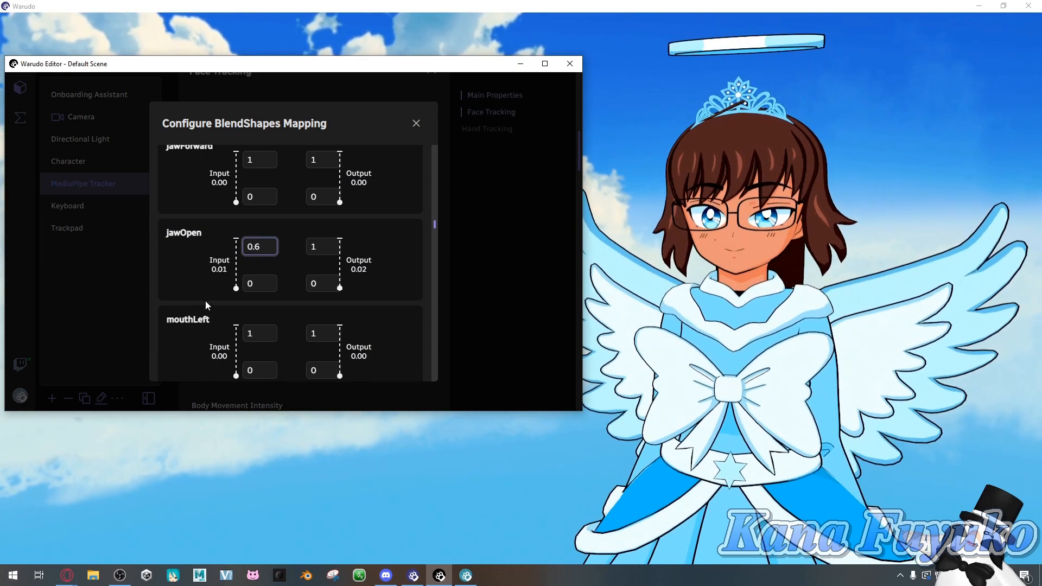
{"action": "scroll", "coordinate": [206, 304], "scroll_direction": "down", "scroll_amount": 1}
{"action": "scroll", "coordinate": [206, 302], "scroll_direction": "down", "scroll_amount": 1}
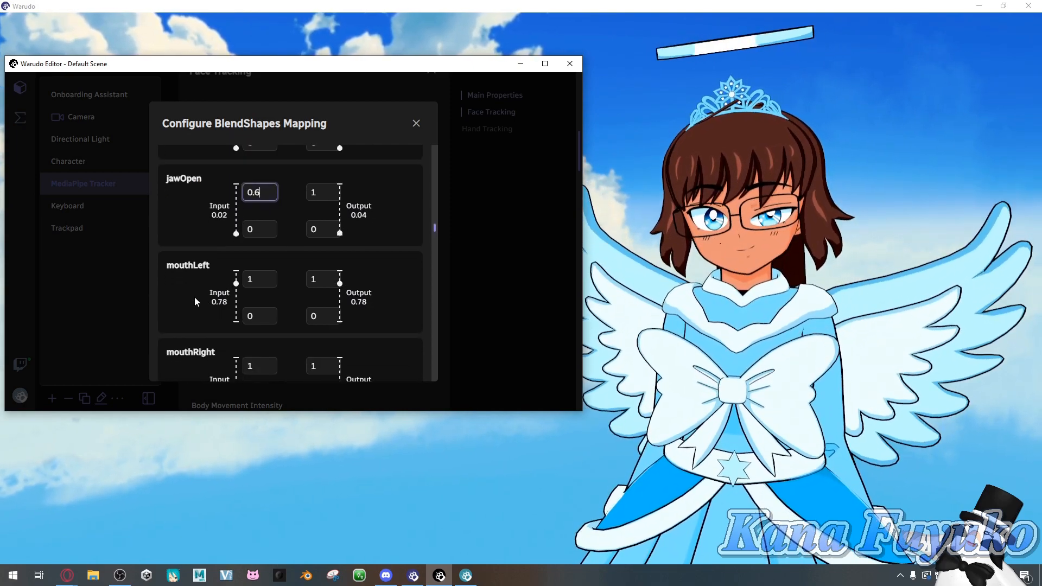
Set the upper input limit of the mouthFunnel blendshape to 0.8 and close the blendshape mapping.
{"action": "scroll", "coordinate": [211, 315], "scroll_direction": "down", "scroll_amount": 3}
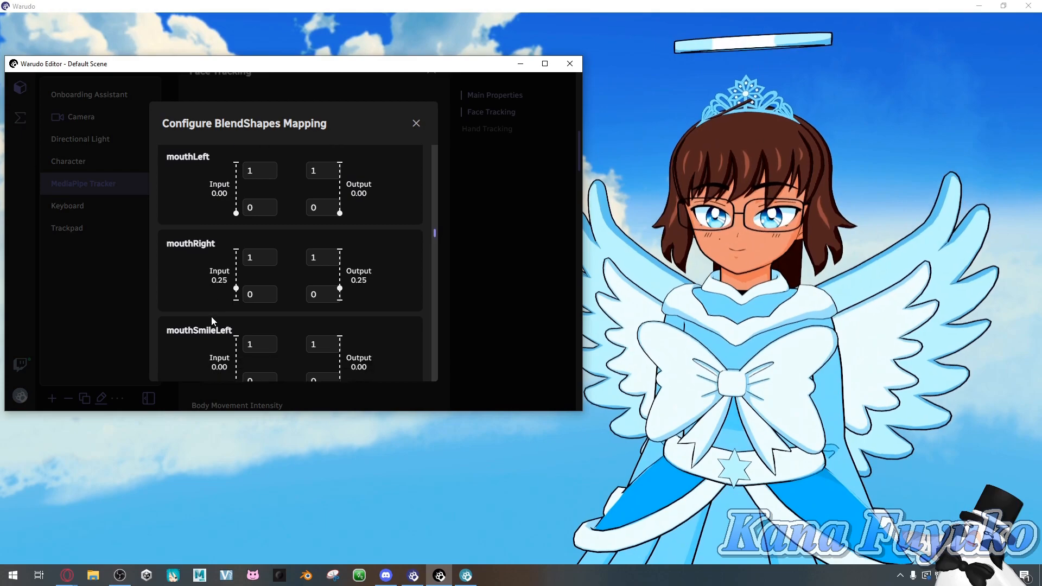
{"action": "scroll", "coordinate": [210, 304], "scroll_direction": "down", "scroll_amount": 15}
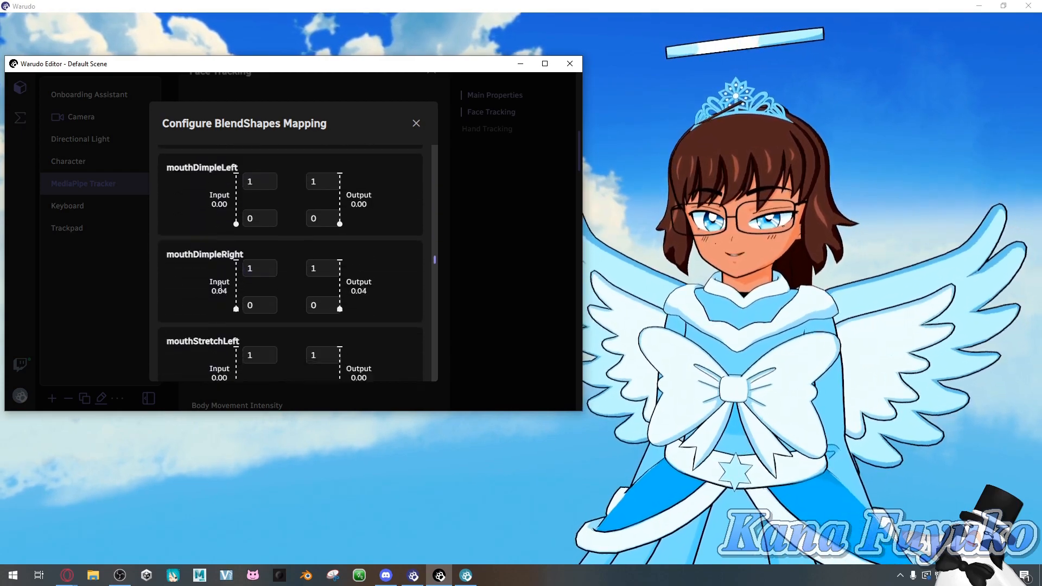
{"action": "scroll", "coordinate": [226, 270], "scroll_direction": "down", "scroll_amount": 15}
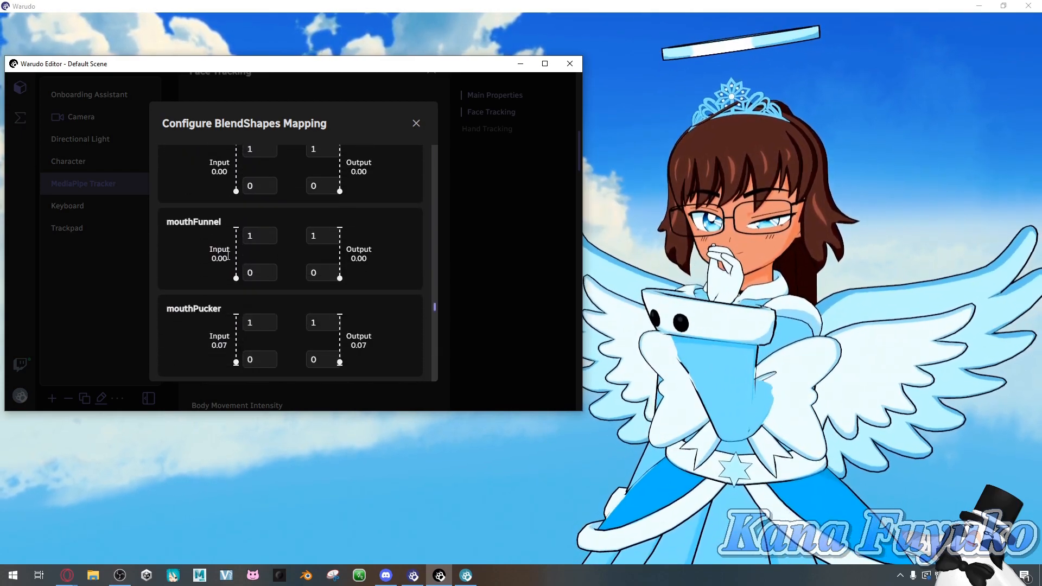
{"action": "left_click", "coordinate": [258, 240]}
{"action": "type", "text": "0.8"}
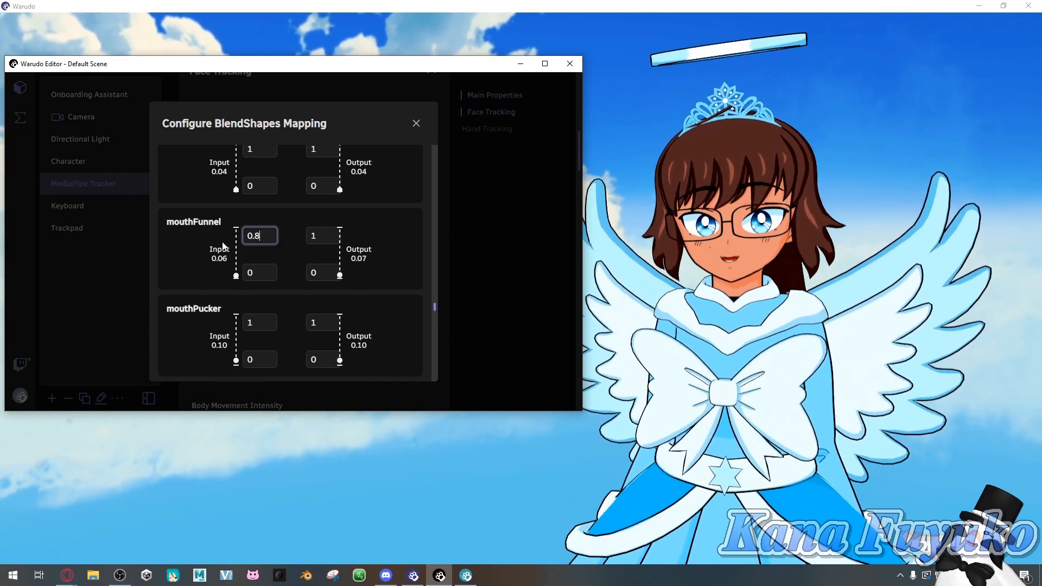
{"action": "left_click_drag", "start_coordinate": [435, 307], "coordinate": [444, 132]}
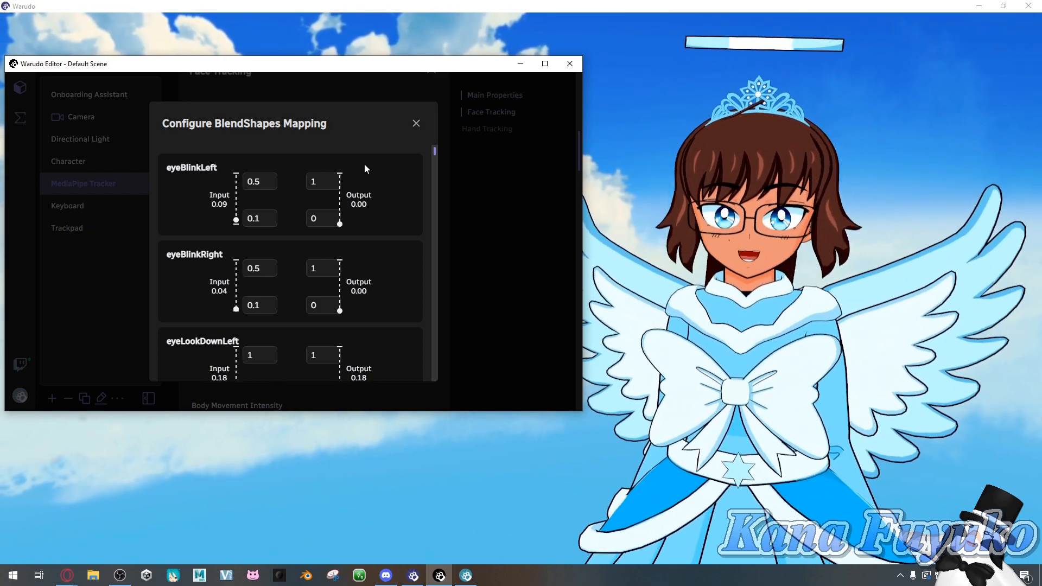
{"action": "left_click", "coordinate": [417, 123]}
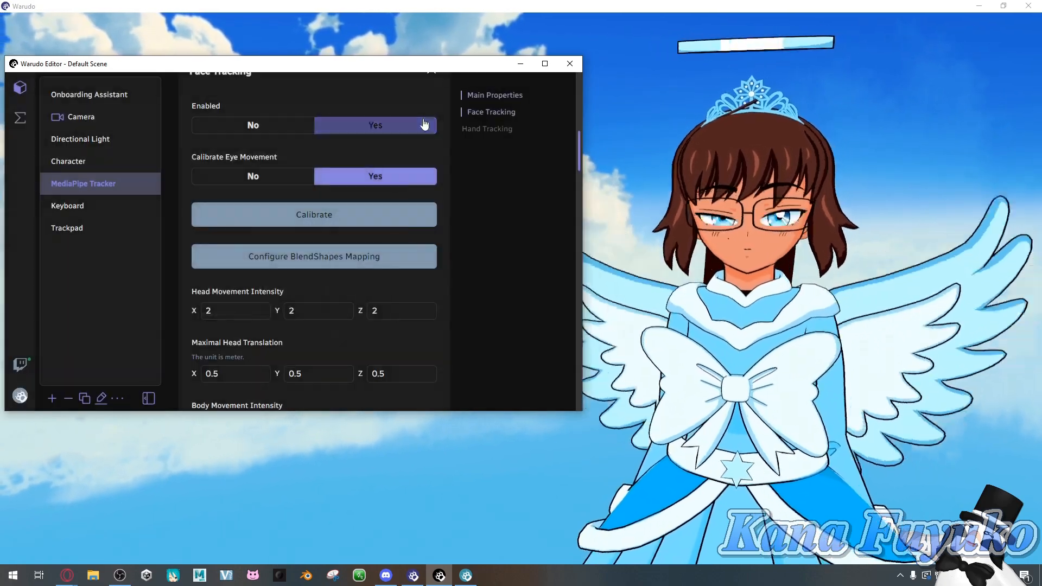
Set the face tracking Head Movement Intensity to X 3.87, Y 5.18 and Z 3.66.
{"action": "scroll", "coordinate": [377, 237], "scroll_direction": "down", "scroll_amount": 1}
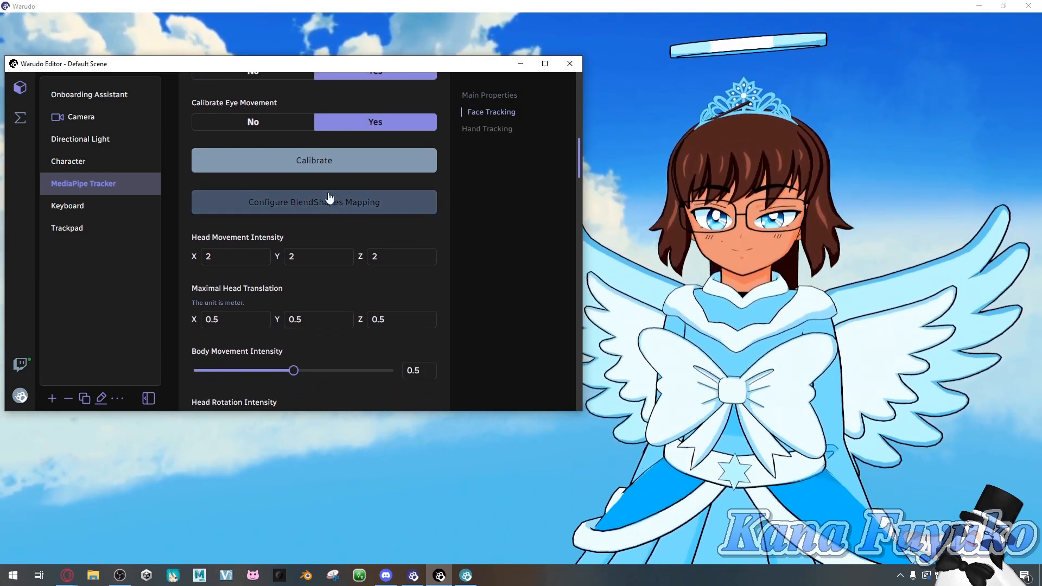
{"action": "scroll", "coordinate": [293, 239], "scroll_direction": "down", "scroll_amount": 2}
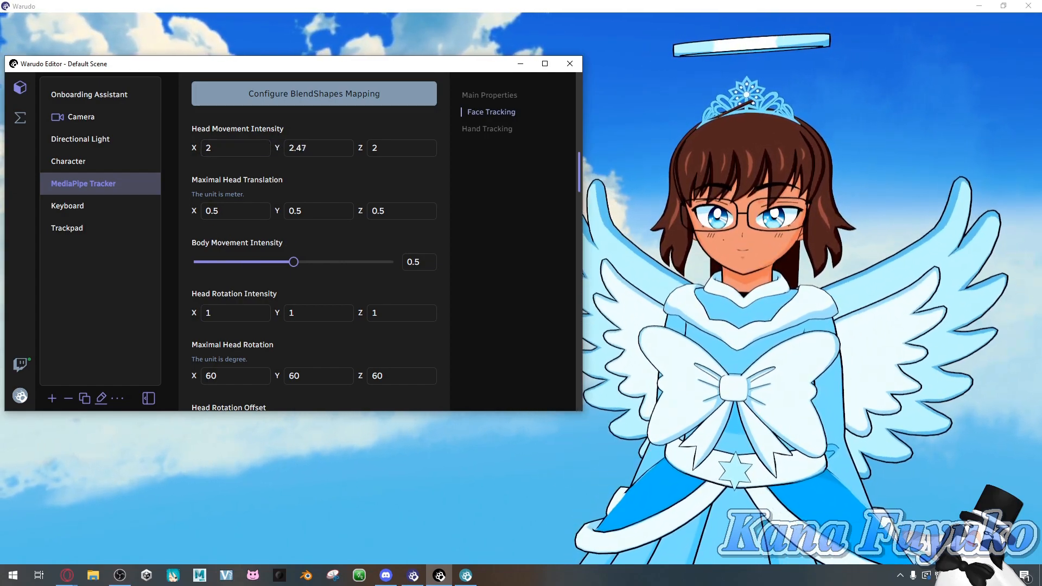
{"action": "left_click_drag", "start_coordinate": [319, 148], "coordinate": [345, 148]}
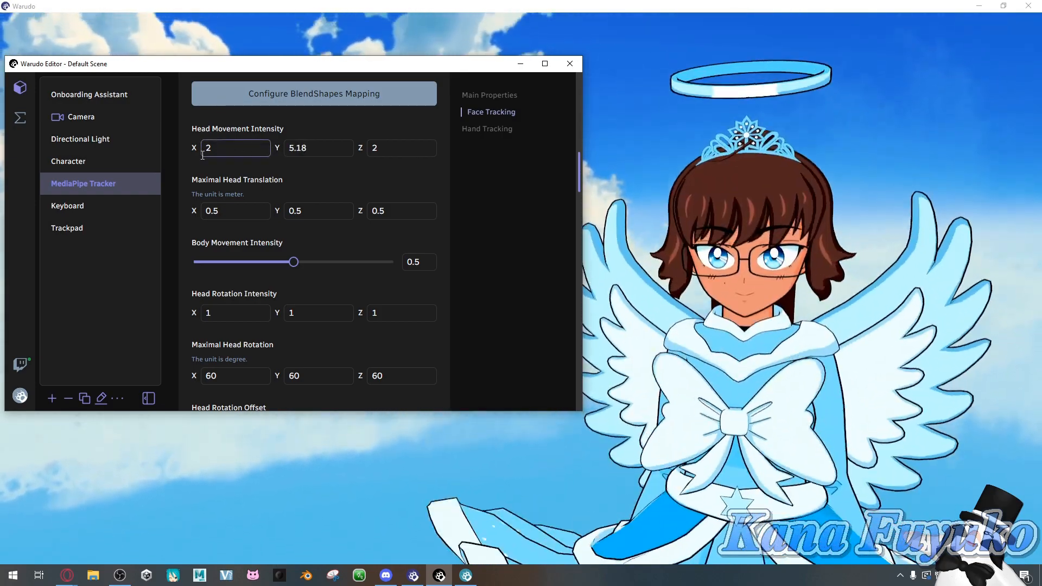
{"action": "left_click_drag", "start_coordinate": [202, 154], "coordinate": [271, 154]}
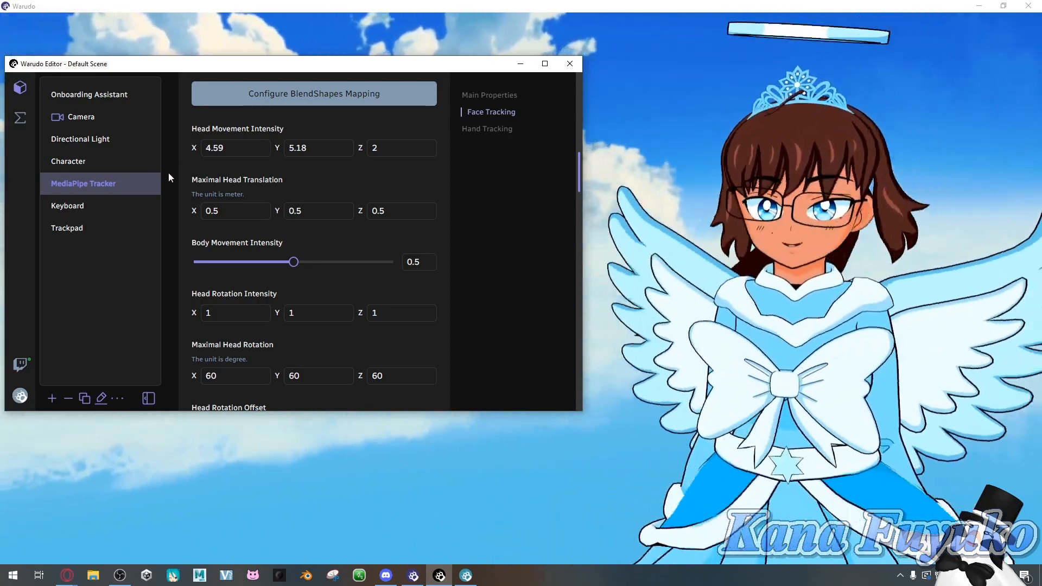
{"action": "left_click_drag", "start_coordinate": [194, 148], "coordinate": [181, 151]}
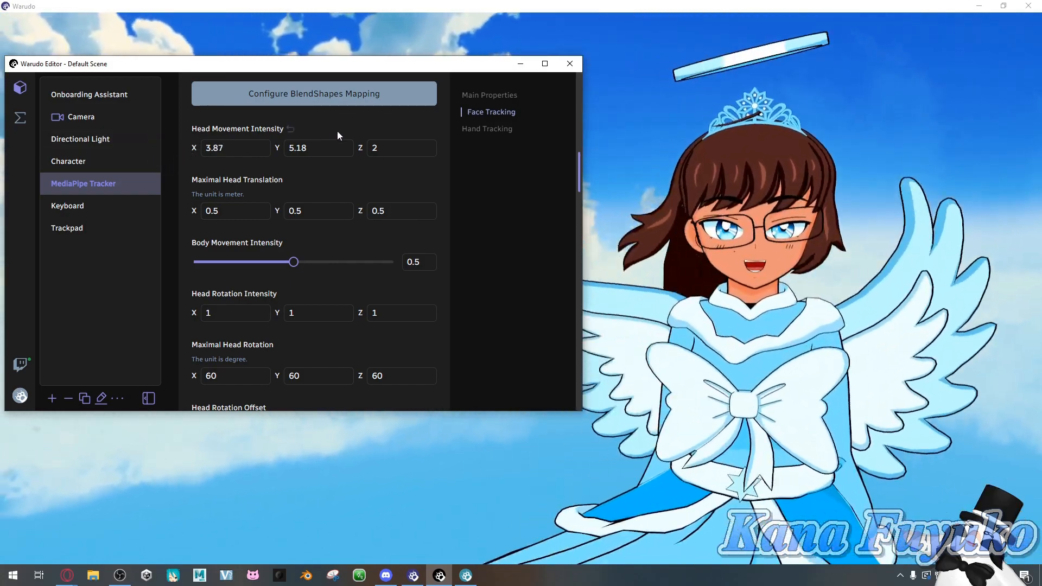
{"action": "left_click_drag", "start_coordinate": [361, 152], "coordinate": [386, 151]}
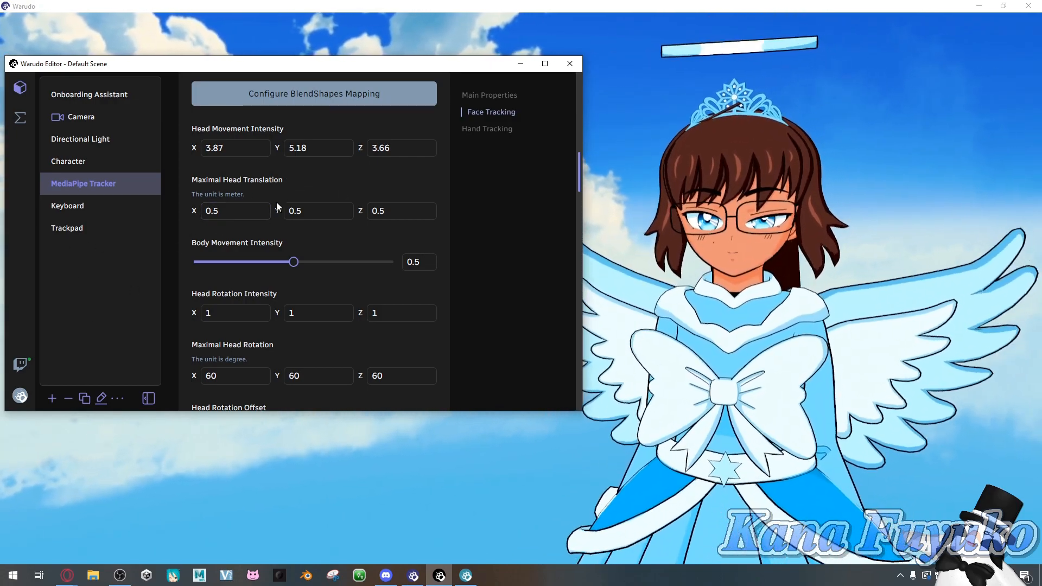
Try adjusting the Maximal Head Translation limits, re-entering 0.5 as the Y value.
{"action": "left_click", "coordinate": [297, 215]}
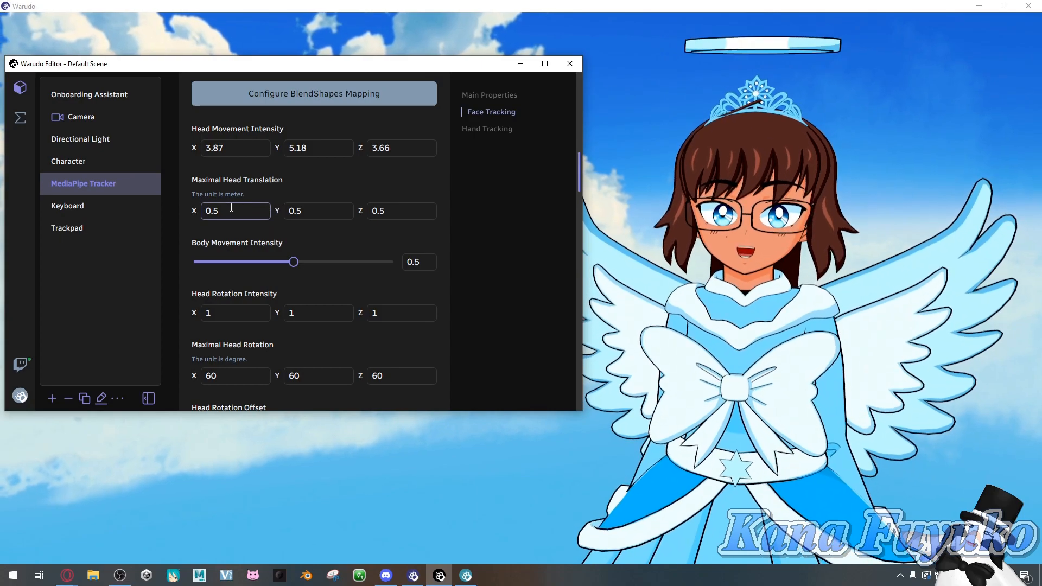
{"action": "left_click_drag", "start_coordinate": [276, 210], "coordinate": [152, 210]}
{"action": "left_click_drag", "start_coordinate": [316, 208], "coordinate": [258, 200]}
{"action": "type", "text": "0.5"}
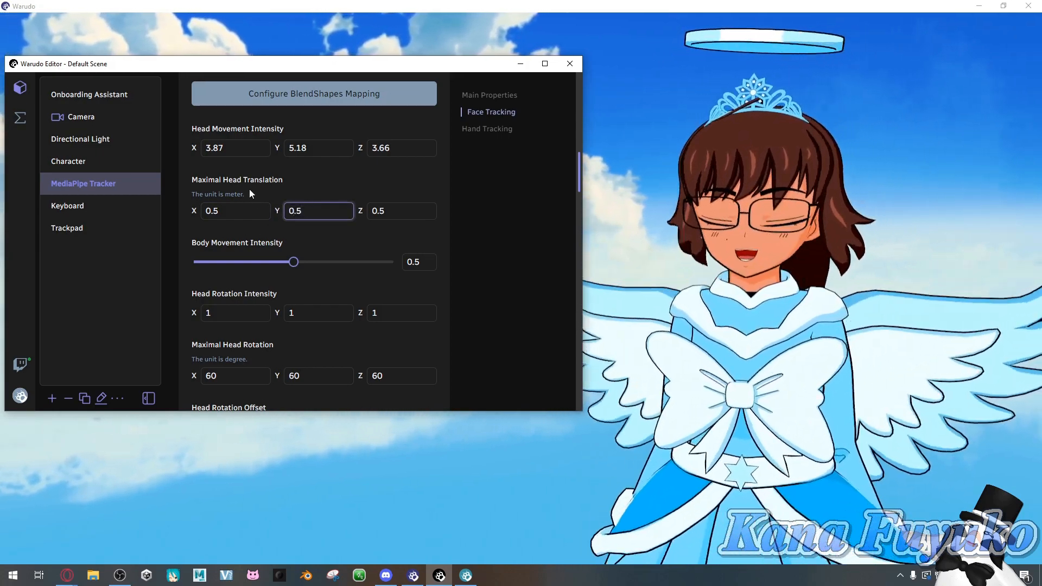
{"action": "left_click", "coordinate": [312, 226]}
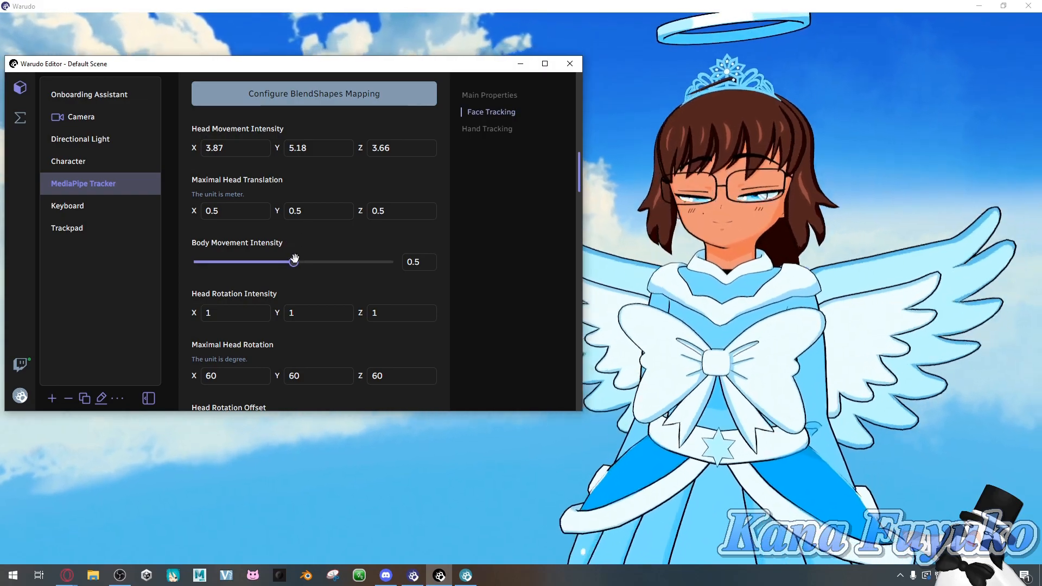
Set Body Movement Intensity to 0.65 and Head Rotation Intensity to X 3.1, Y 3 and Z 2.1.
{"action": "left_click_drag", "start_coordinate": [340, 269], "coordinate": [346, 272]}
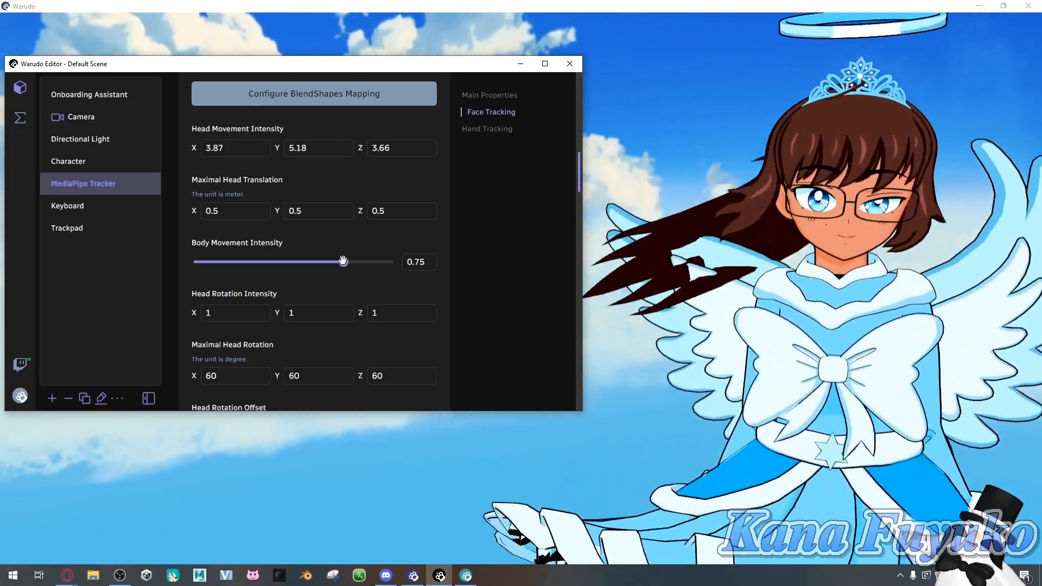
{"action": "left_click_drag", "start_coordinate": [343, 262], "coordinate": [323, 261]}
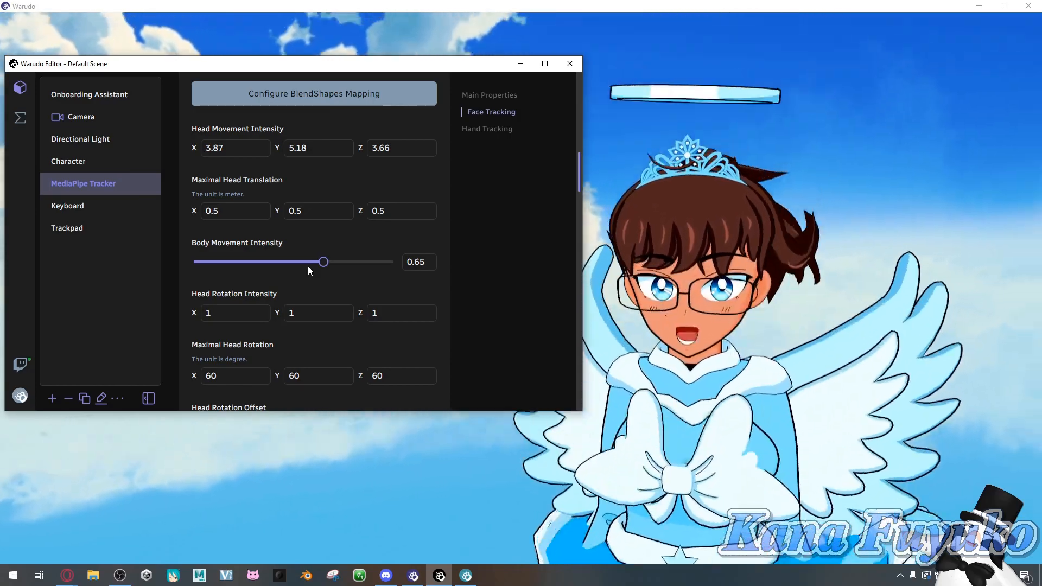
{"action": "scroll", "coordinate": [278, 297], "scroll_direction": "down", "scroll_amount": 1}
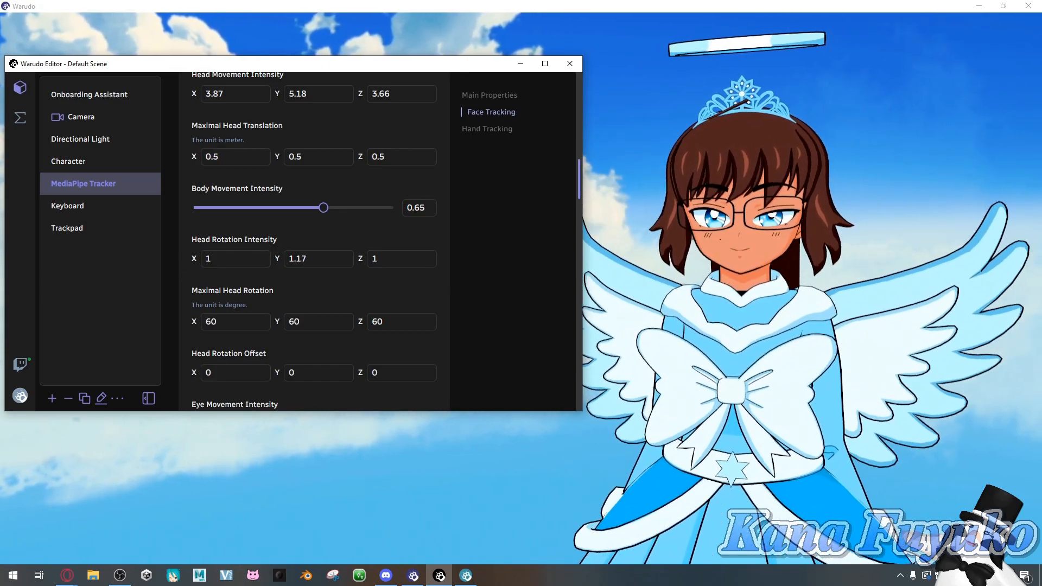
{"action": "left_click_drag", "start_coordinate": [277, 260], "coordinate": [276, 260]}
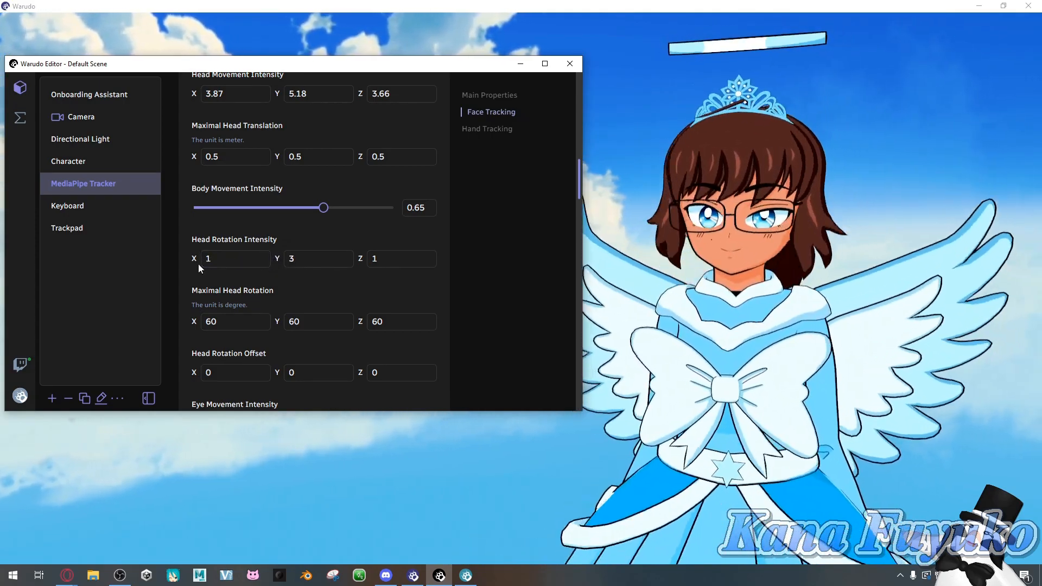
{"action": "left_click_drag", "start_coordinate": [194, 259], "coordinate": [194, 260]}
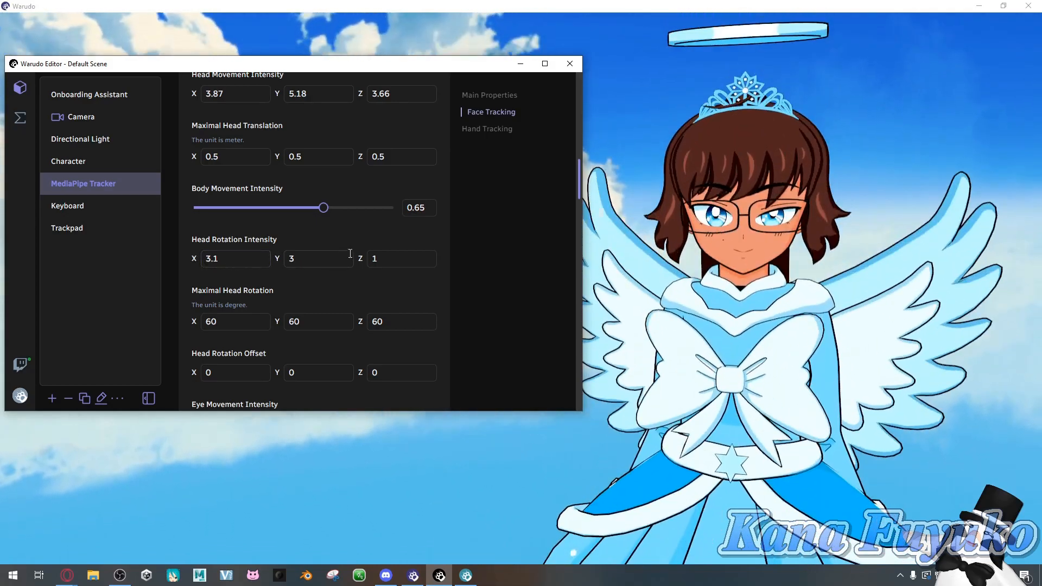
{"action": "left_click_drag", "start_coordinate": [362, 259], "coordinate": [362, 258]}
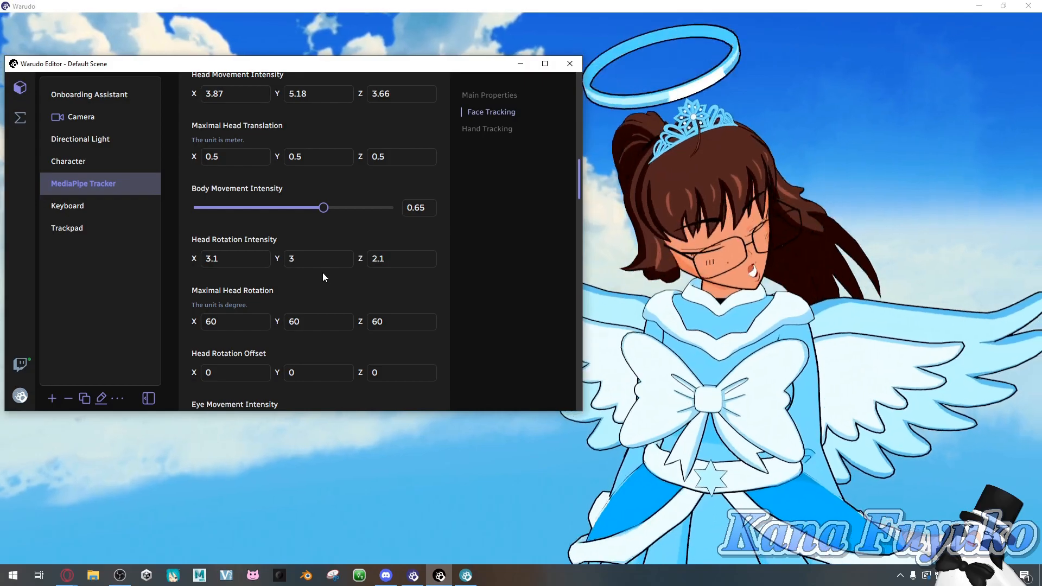
{"action": "left_click", "coordinate": [302, 258]}
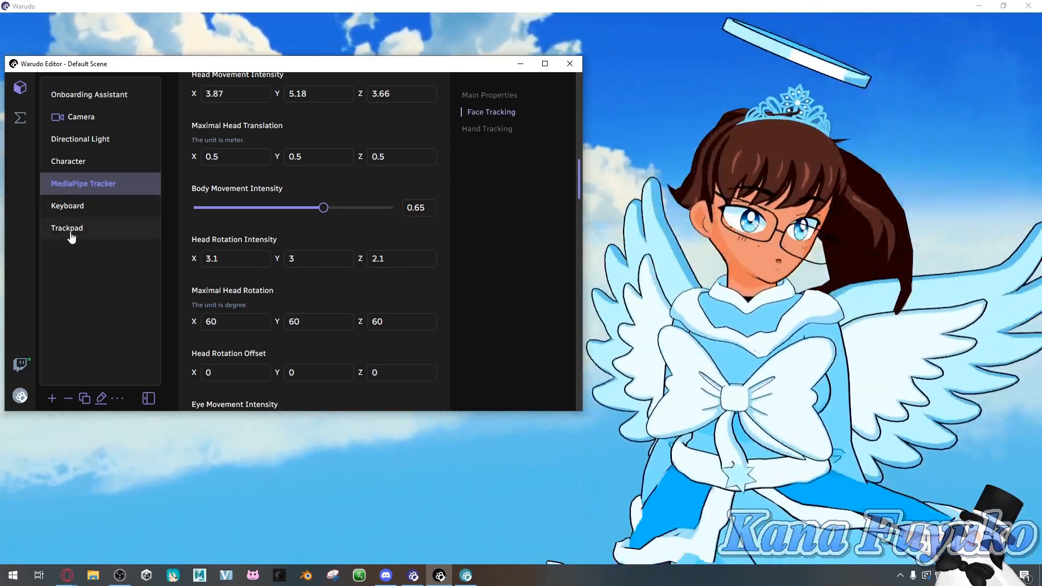
Inspect the Maximal Head Rotation limits, selecting the Y value.
{"action": "scroll", "coordinate": [311, 223], "scroll_direction": "down", "scroll_amount": 4}
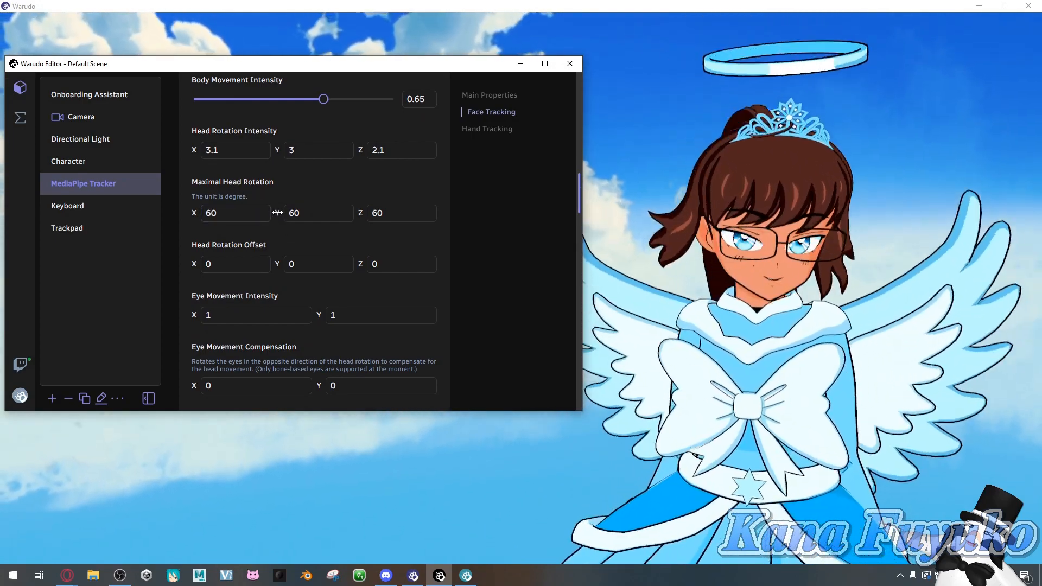
{"action": "left_click", "coordinate": [305, 218]}
{"action": "left_click_drag", "start_coordinate": [305, 218], "coordinate": [279, 220]}
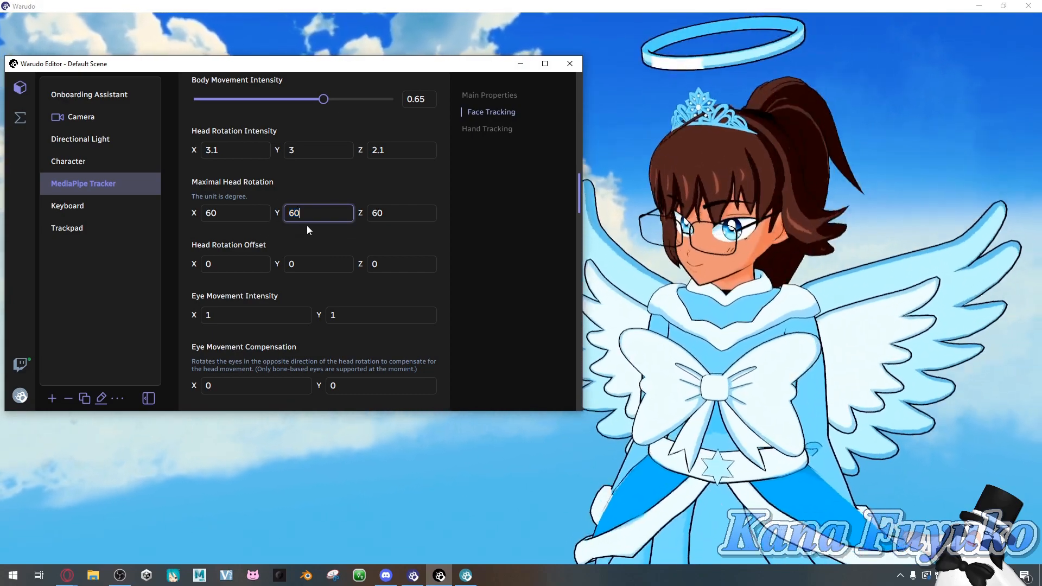
{"action": "left_click", "coordinate": [312, 222]}
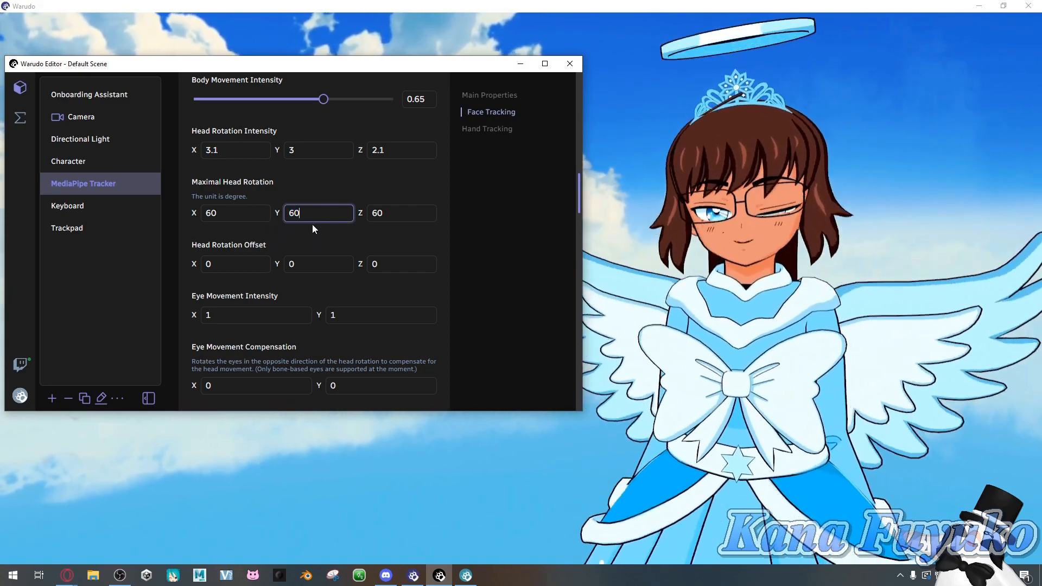
{"action": "left_click", "coordinate": [289, 235]}
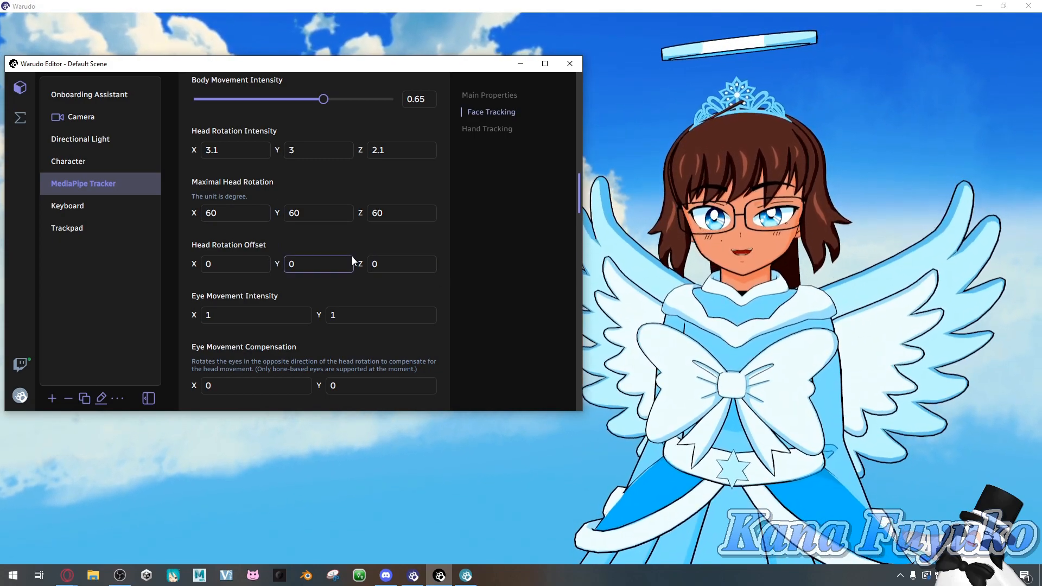
Set the Head Rotation Offset to X 3.39, Y 4.02 and Z 4.09.
{"action": "left_click_drag", "start_coordinate": [360, 265], "coordinate": [582, 264]}
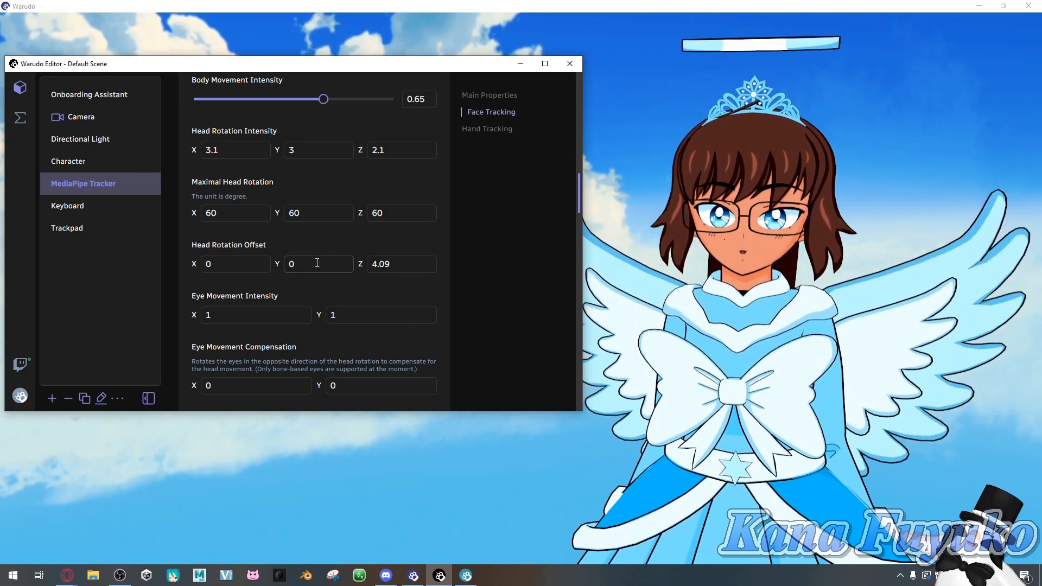
{"action": "left_click_drag", "start_coordinate": [277, 264], "coordinate": [495, 264]}
{"action": "left_click_drag", "start_coordinate": [194, 264], "coordinate": [339, 265]}
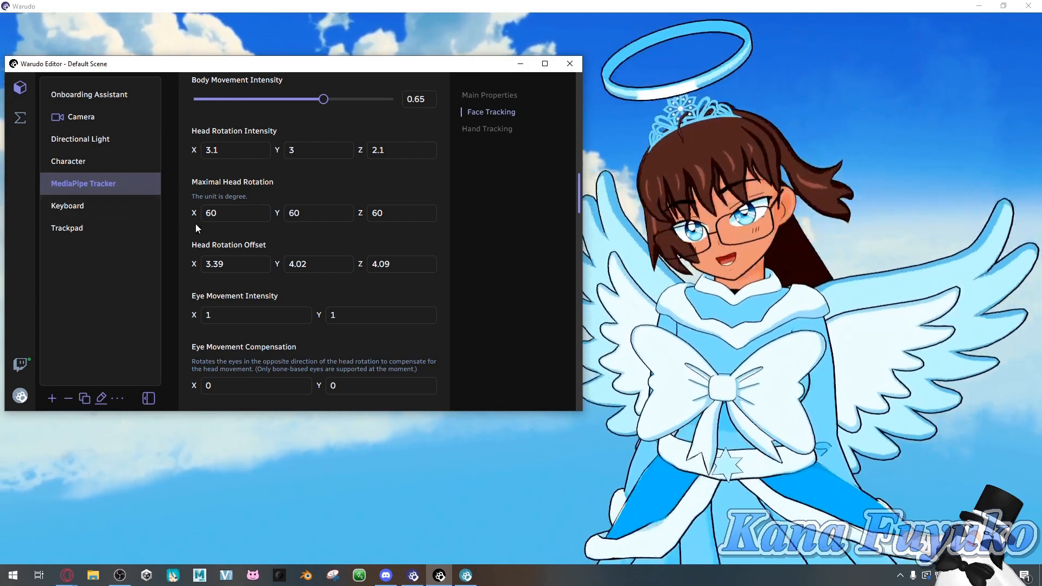
Set the Eye Movement Compensation to X 0.77 and Y 0.7, and read its note about bone-based eyes.
{"action": "scroll", "coordinate": [266, 247], "scroll_direction": "down", "scroll_amount": 1}
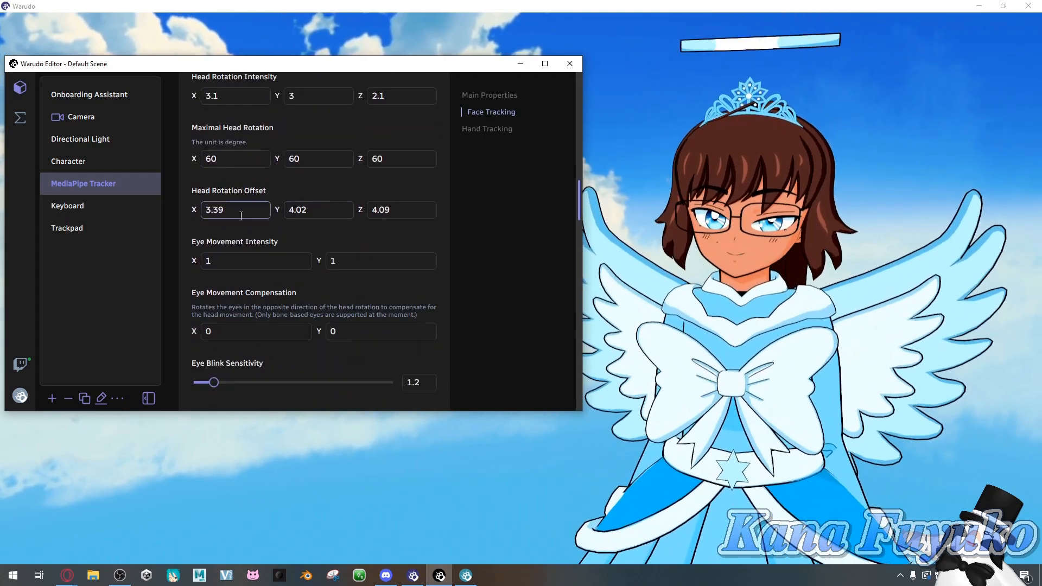
{"action": "scroll", "coordinate": [241, 216], "scroll_direction": "down", "scroll_amount": 1}
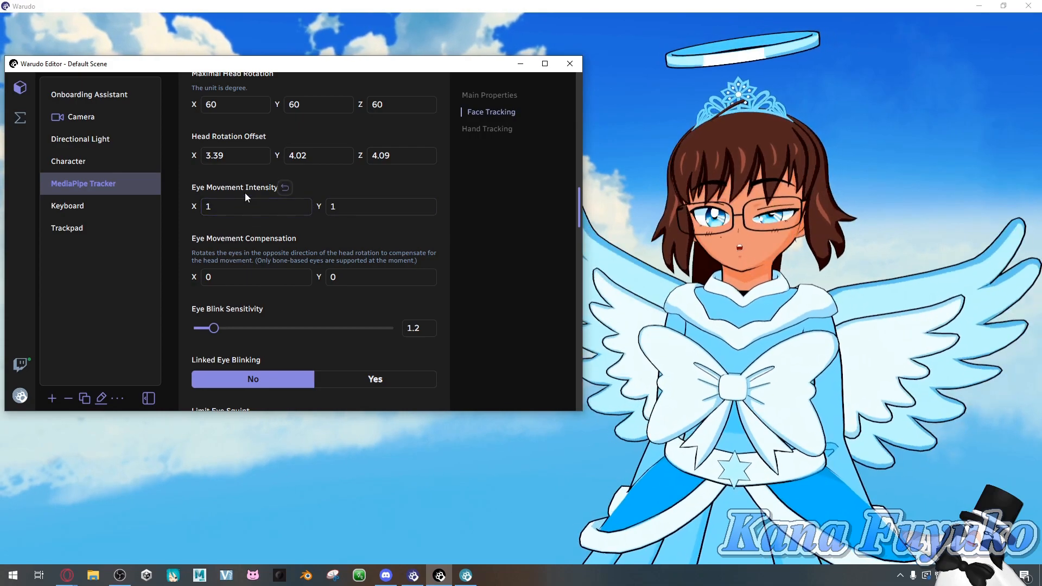
{"action": "scroll", "coordinate": [245, 195], "scroll_direction": "down", "scroll_amount": 1}
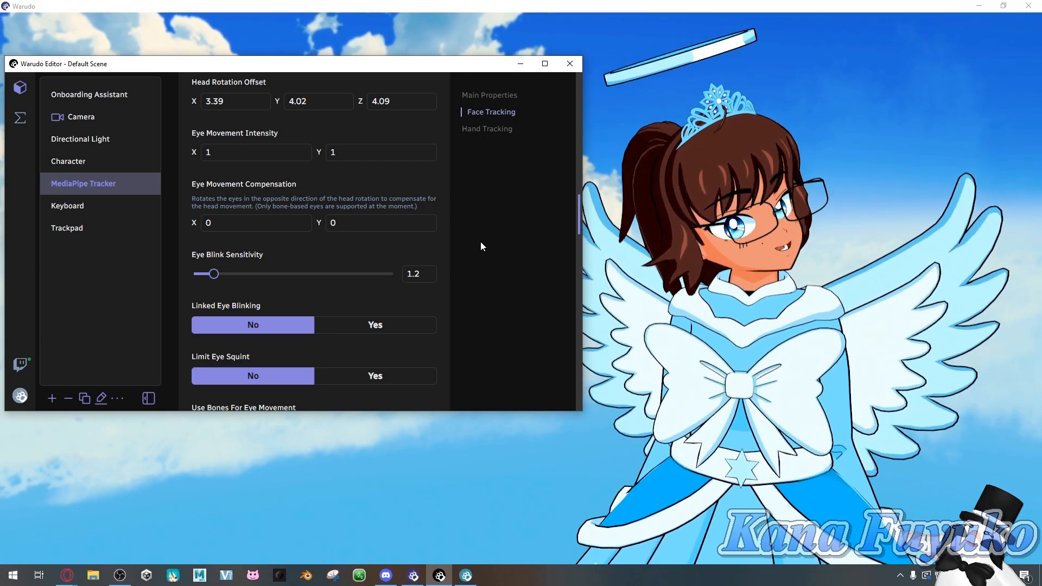
{"action": "left_click_drag", "start_coordinate": [195, 223], "coordinate": [236, 223]}
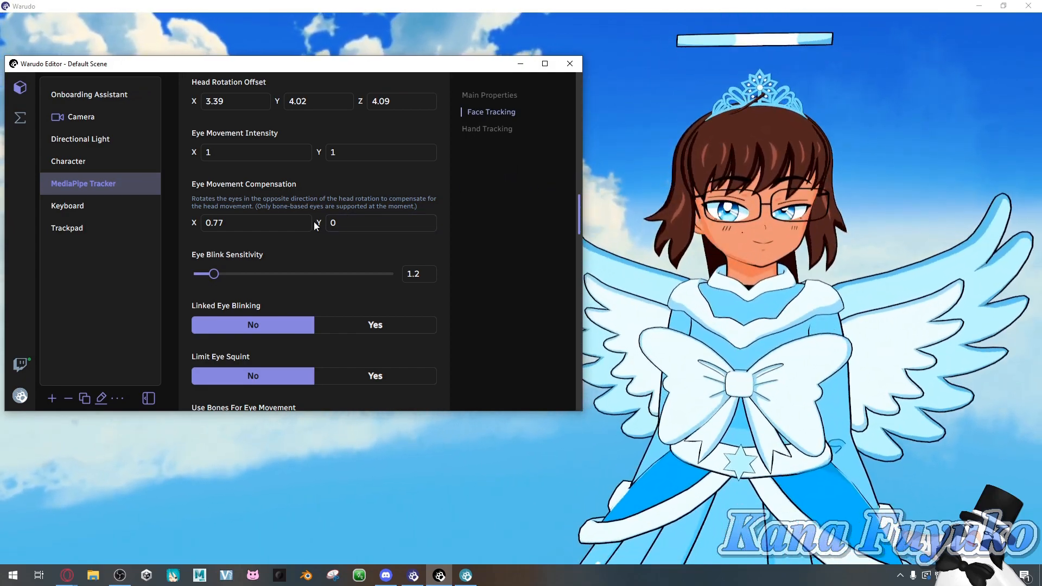
{"action": "left_click_drag", "start_coordinate": [318, 224], "coordinate": [367, 223]}
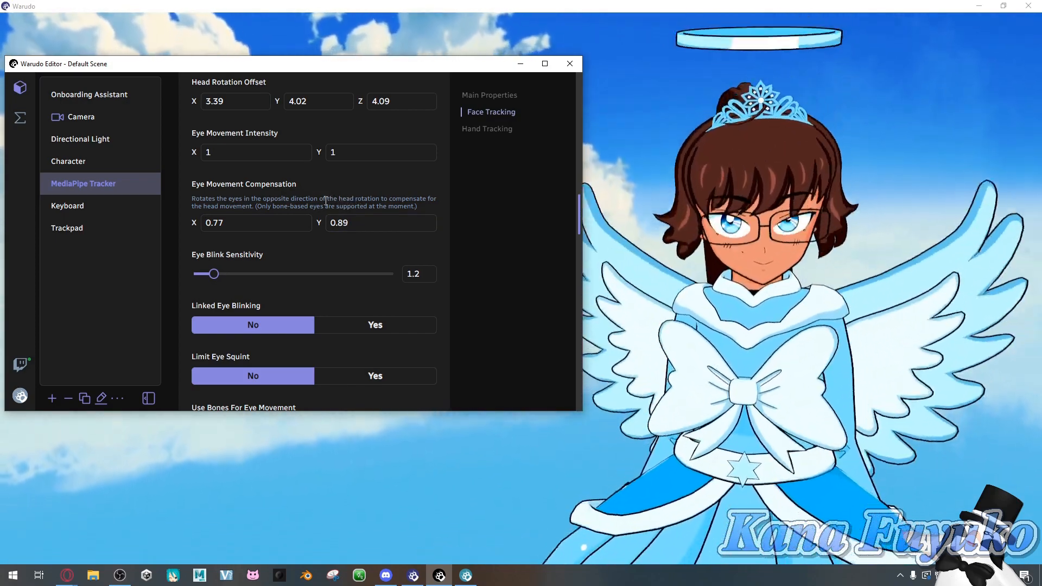
{"action": "left_click_drag", "start_coordinate": [319, 223], "coordinate": [309, 223]}
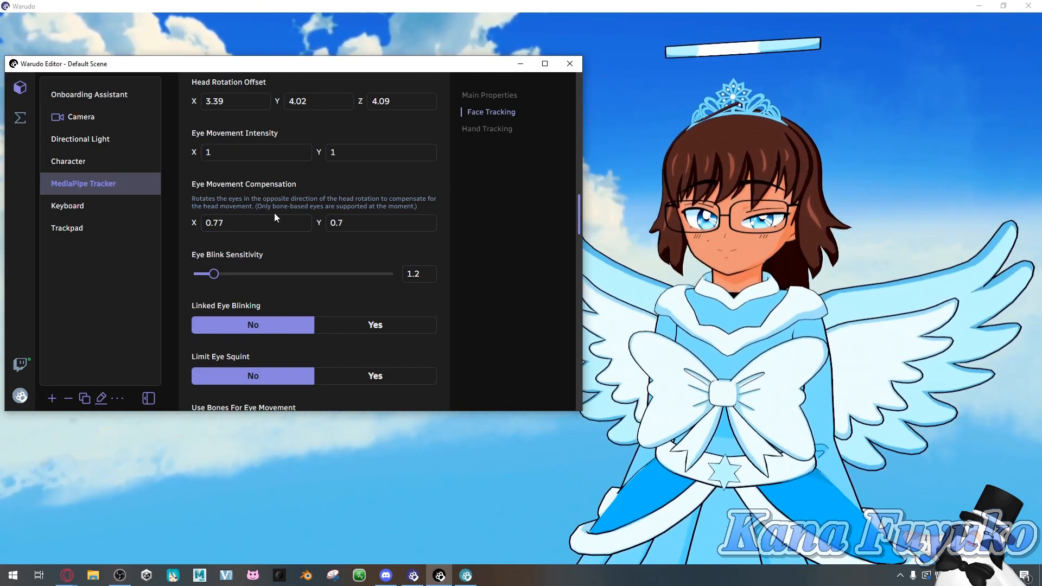
{"action": "left_click_drag", "start_coordinate": [262, 206], "coordinate": [390, 206]}
{"action": "left_click", "coordinate": [414, 208]}
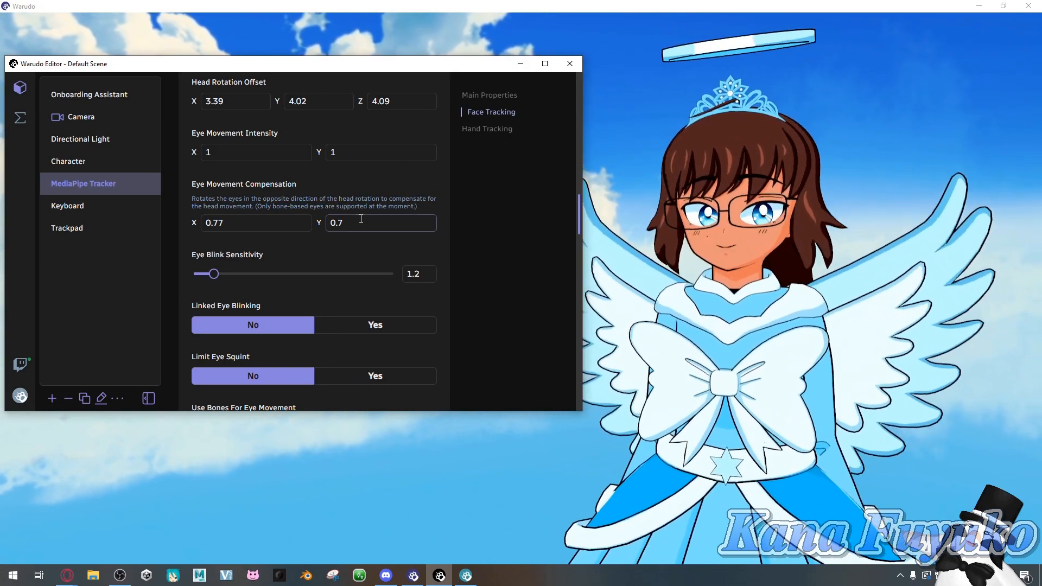
Reset the Eye Movement Compensation to its default and set the Eye Blink Sensitivity to 2.41.
{"action": "left_click", "coordinate": [303, 185]}
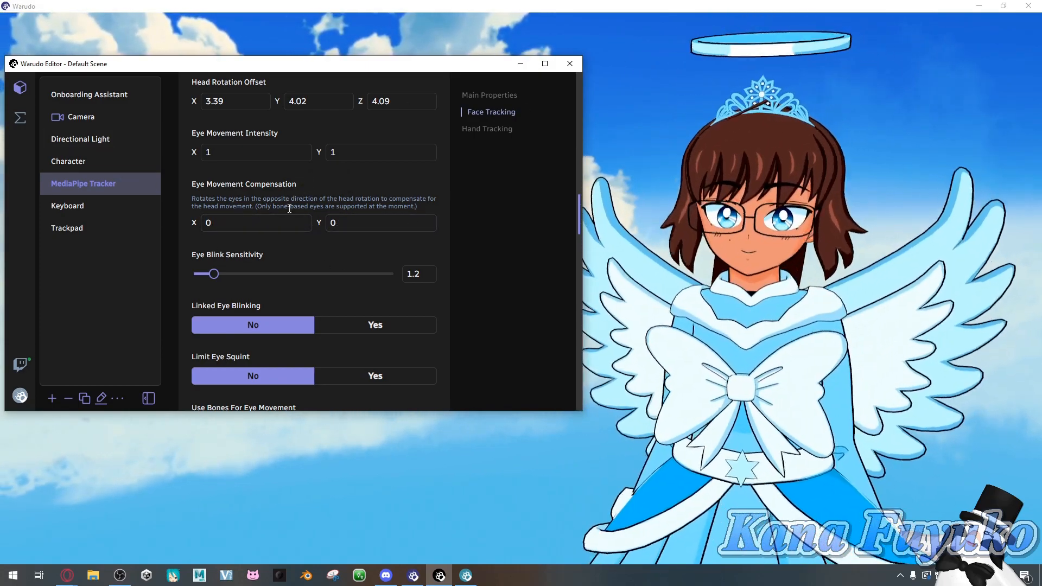
{"action": "scroll", "coordinate": [266, 211], "scroll_direction": "down", "scroll_amount": 2}
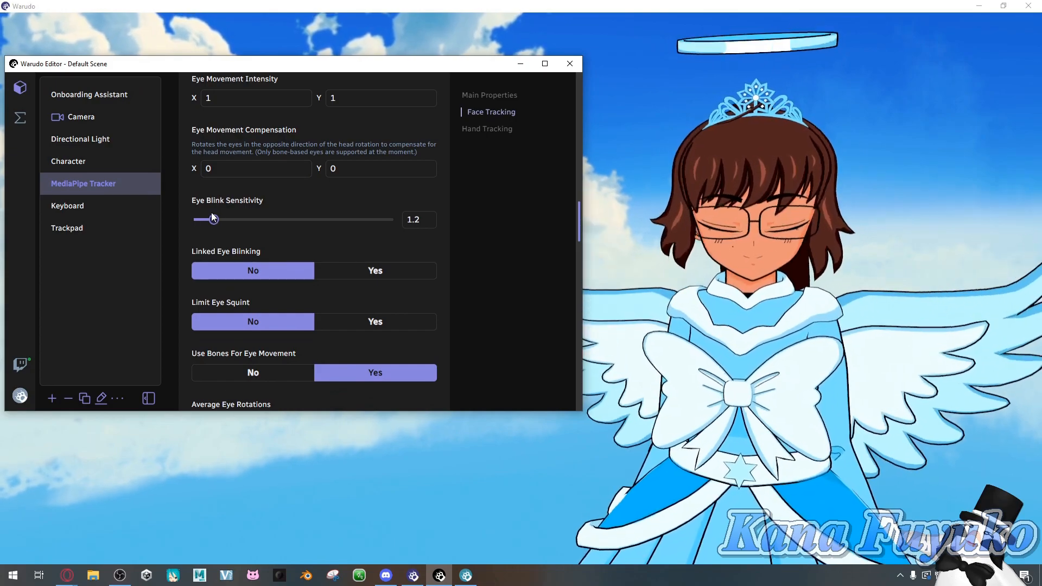
{"action": "left_click_drag", "start_coordinate": [212, 218], "coordinate": [335, 216]}
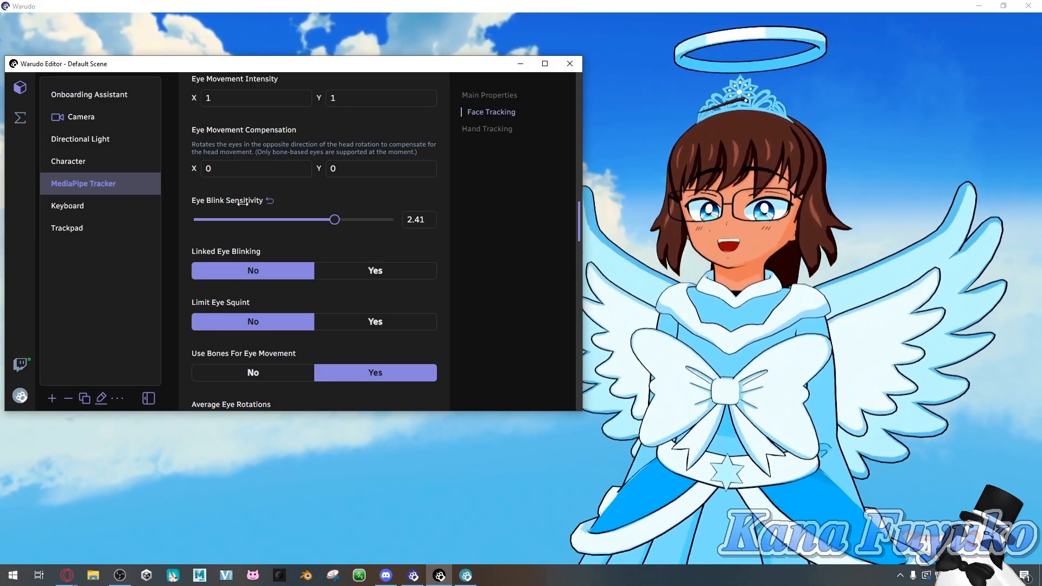
Review the face tracking settings from the calibration and blendshape mapping options down to Eye Blink Sensitivity.
{"action": "scroll", "coordinate": [369, 209], "scroll_direction": "up", "scroll_amount": 1}
{"action": "scroll", "coordinate": [358, 187], "scroll_direction": "up", "scroll_amount": 10}
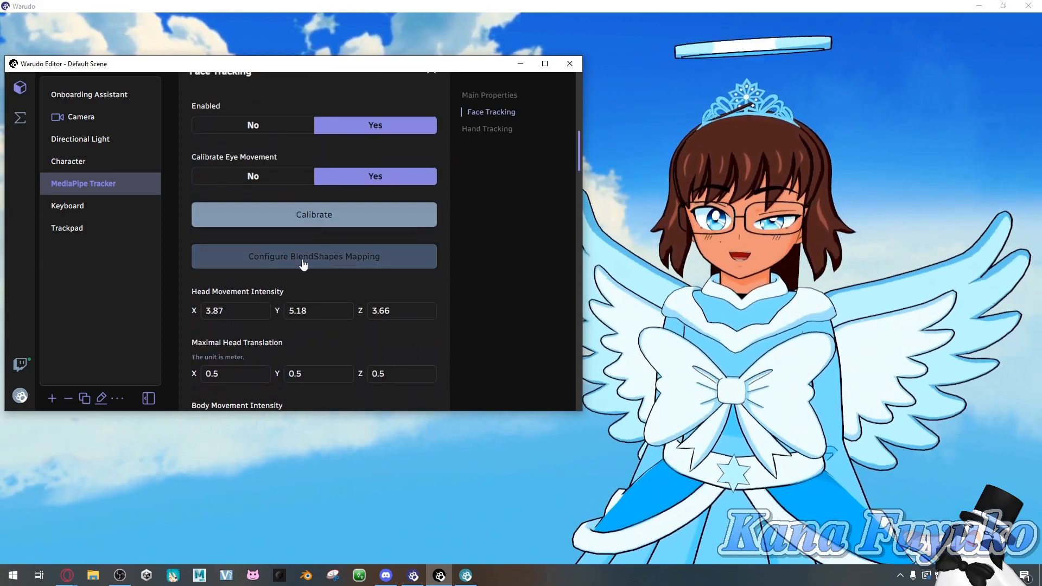
{"action": "scroll", "coordinate": [304, 261], "scroll_direction": "down", "scroll_amount": 5}
{"action": "scroll", "coordinate": [304, 260], "scroll_direction": "up", "scroll_amount": 5}
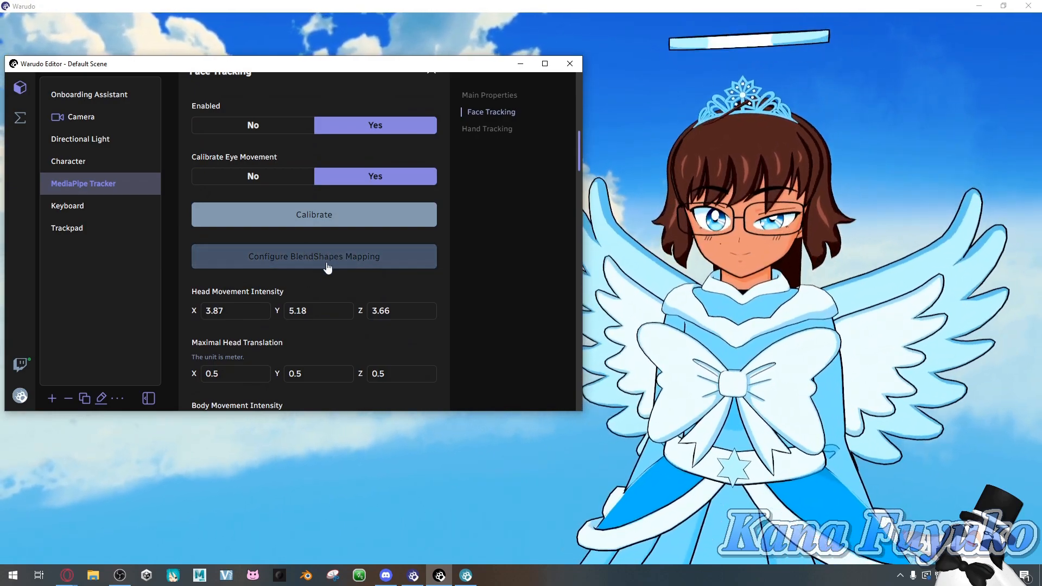
{"action": "scroll", "coordinate": [303, 271], "scroll_direction": "down", "scroll_amount": 6}
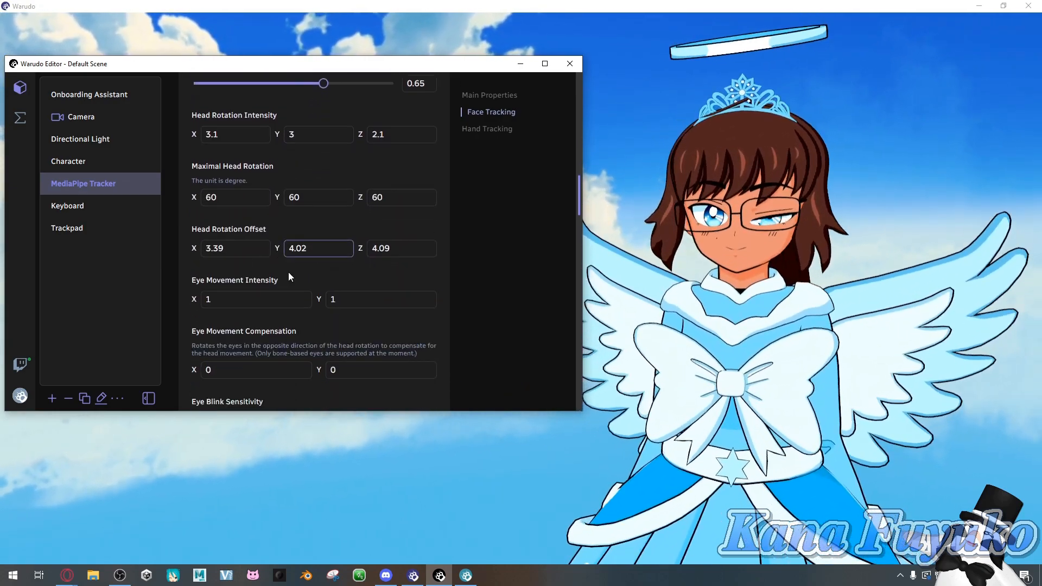
{"action": "scroll", "coordinate": [288, 272], "scroll_direction": "down", "scroll_amount": 3}
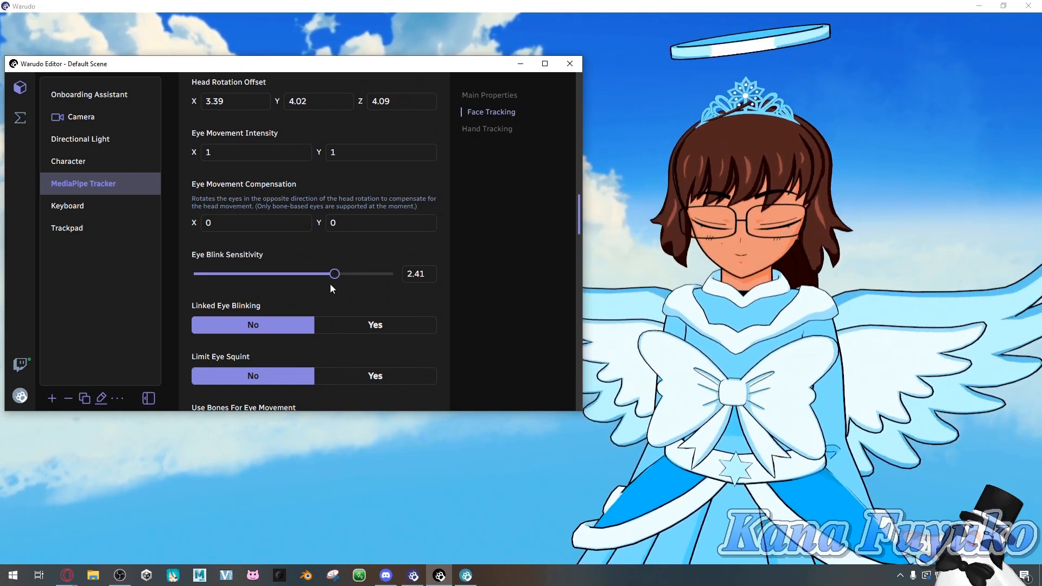
{"action": "scroll", "coordinate": [269, 280], "scroll_direction": "down", "scroll_amount": 1}
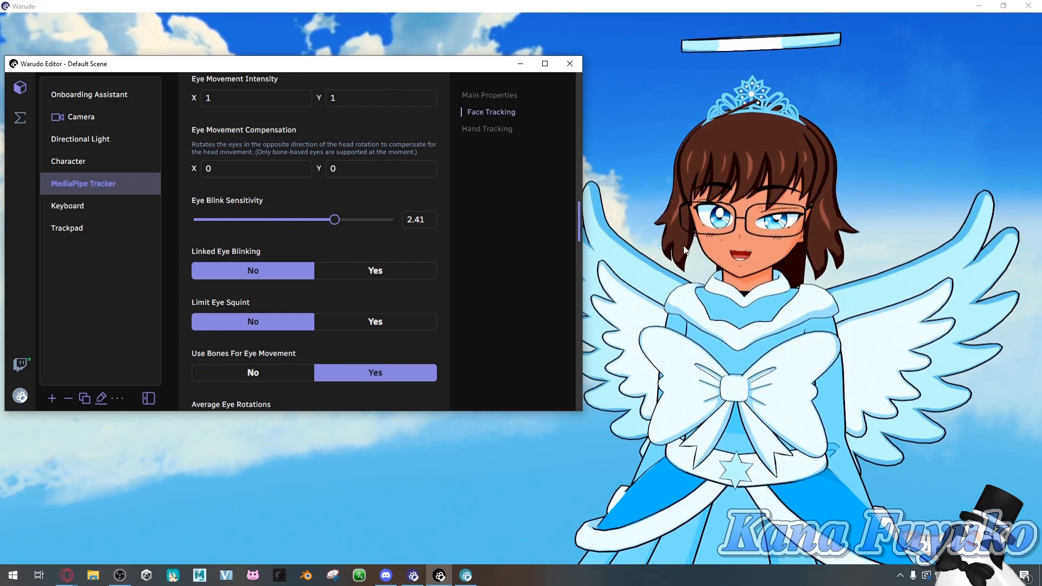
Enable Linked Eye Blinking, comparing it against the disabled state before leaving it on.
{"action": "scroll", "coordinate": [335, 291], "scroll_direction": "down", "scroll_amount": 1}
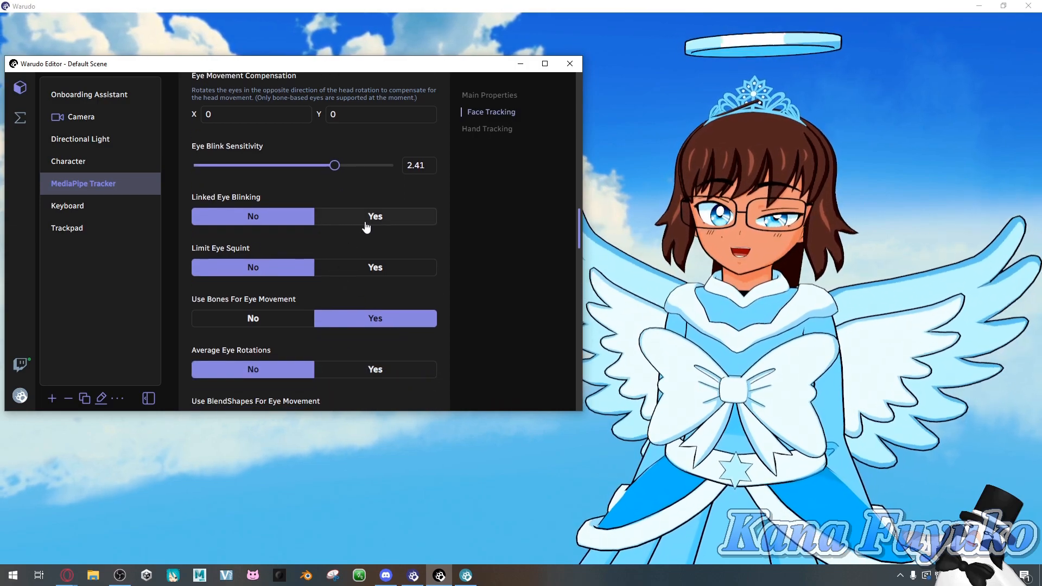
{"action": "left_click", "coordinate": [358, 219]}
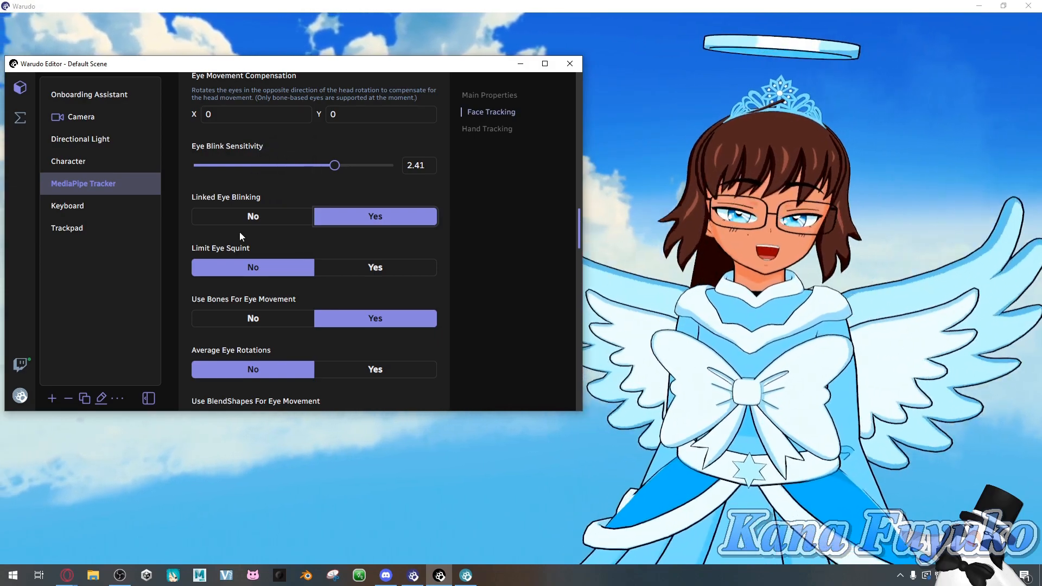
{"action": "left_click", "coordinate": [242, 226]}
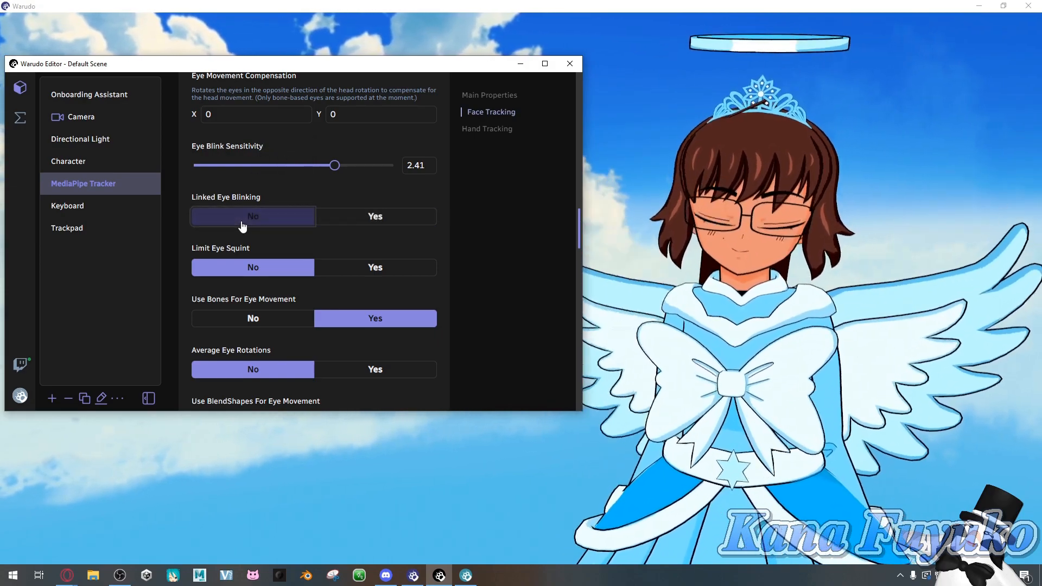
{"action": "left_click", "coordinate": [363, 217]}
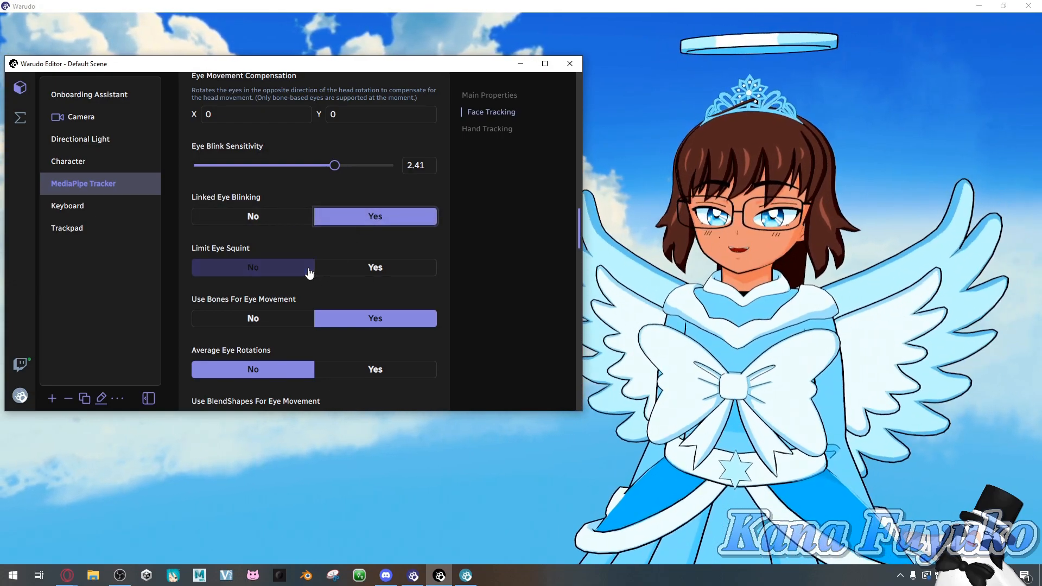
Try Limit Eye Squint on the character and turn it back off.
{"action": "left_click", "coordinate": [350, 266]}
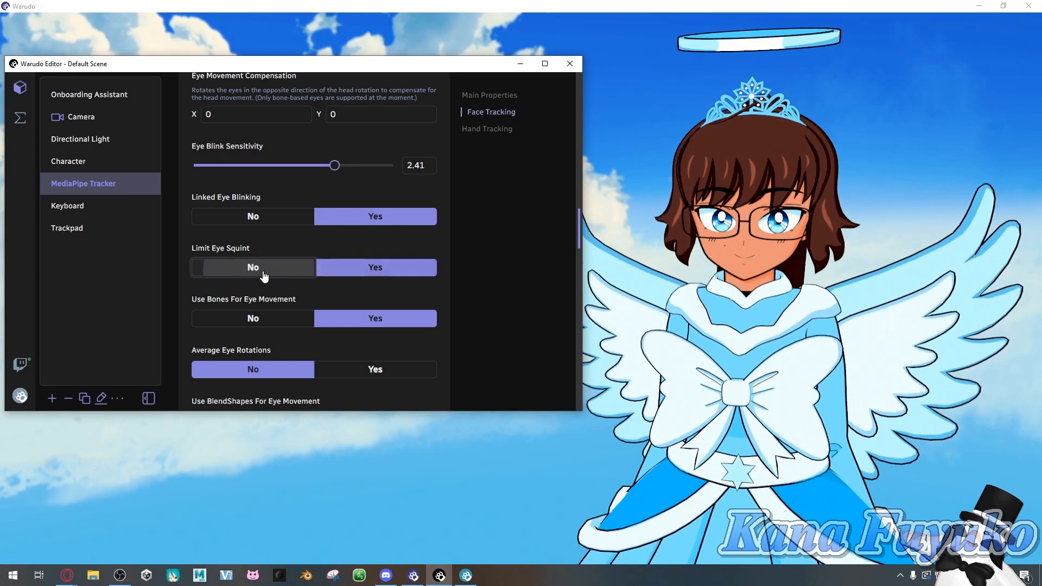
{"action": "left_click", "coordinate": [265, 276]}
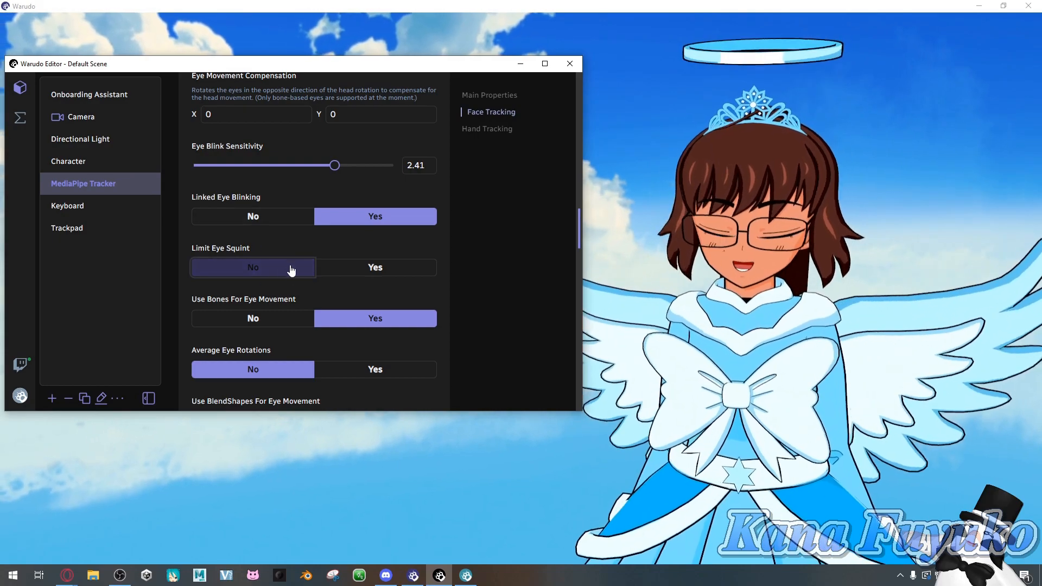
{"action": "scroll", "coordinate": [388, 135], "scroll_direction": "up", "scroll_amount": 4}
{"action": "scroll", "coordinate": [357, 203], "scroll_direction": "down", "scroll_amount": 4}
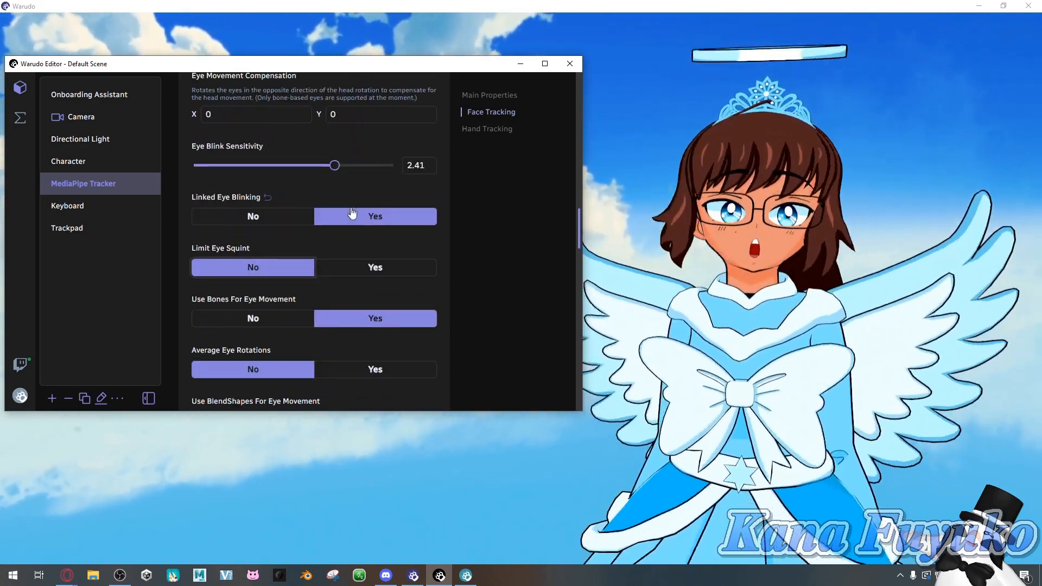
Try disabling Use Bones For Eye Movement and enabling Average Eye Rotations, reverting each option.
{"action": "scroll", "coordinate": [228, 252], "scroll_direction": "down", "scroll_amount": 1}
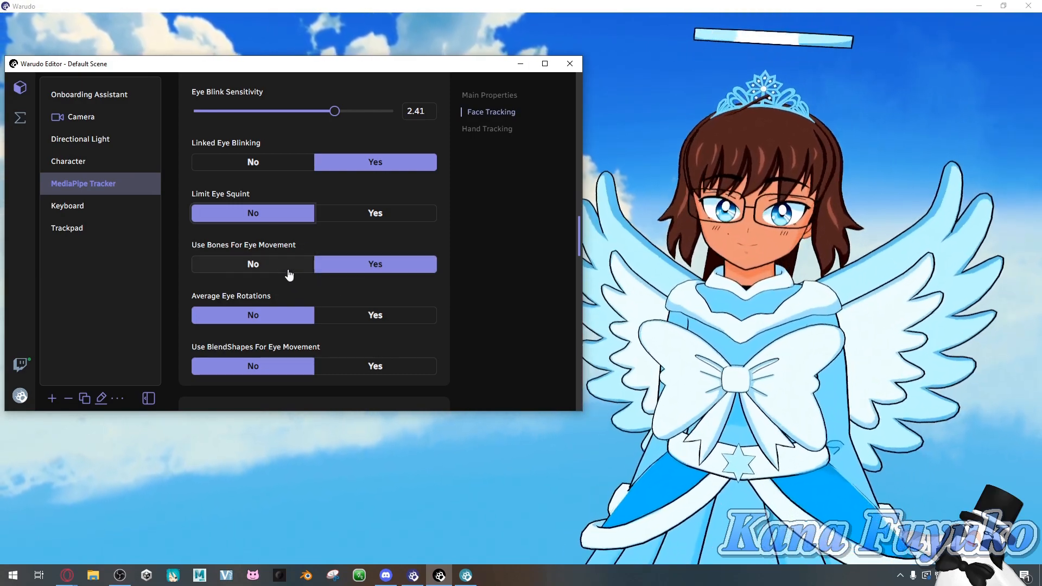
{"action": "left_click", "coordinate": [281, 265]}
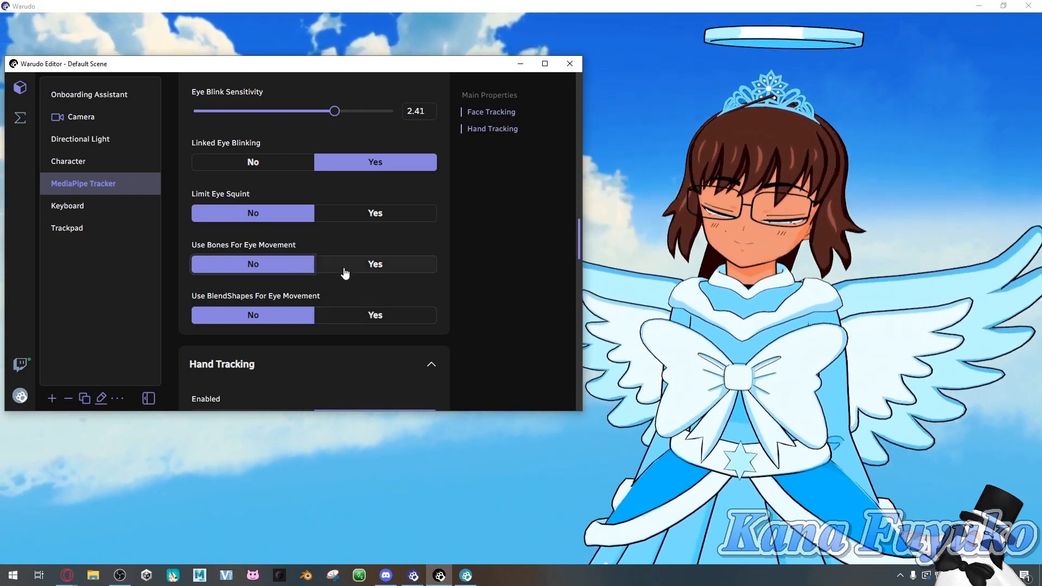
{"action": "left_click", "coordinate": [345, 271]}
{"action": "left_click", "coordinate": [337, 318]}
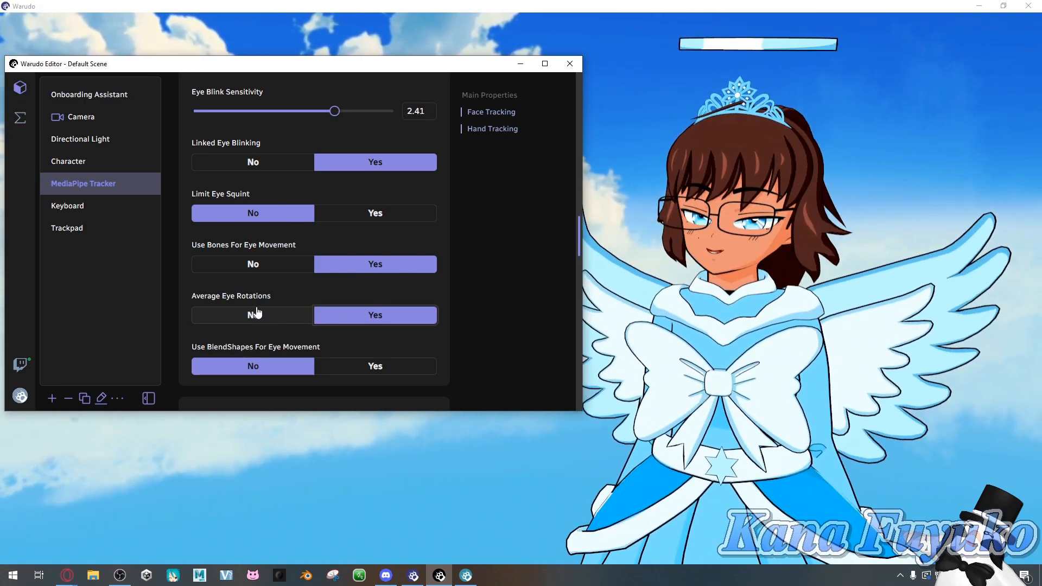
{"action": "left_click", "coordinate": [258, 315]}
Switch the eye movement from bones to blendshapes and revisit the Eye Movement Compensation setting.
{"action": "left_click", "coordinate": [256, 266]}
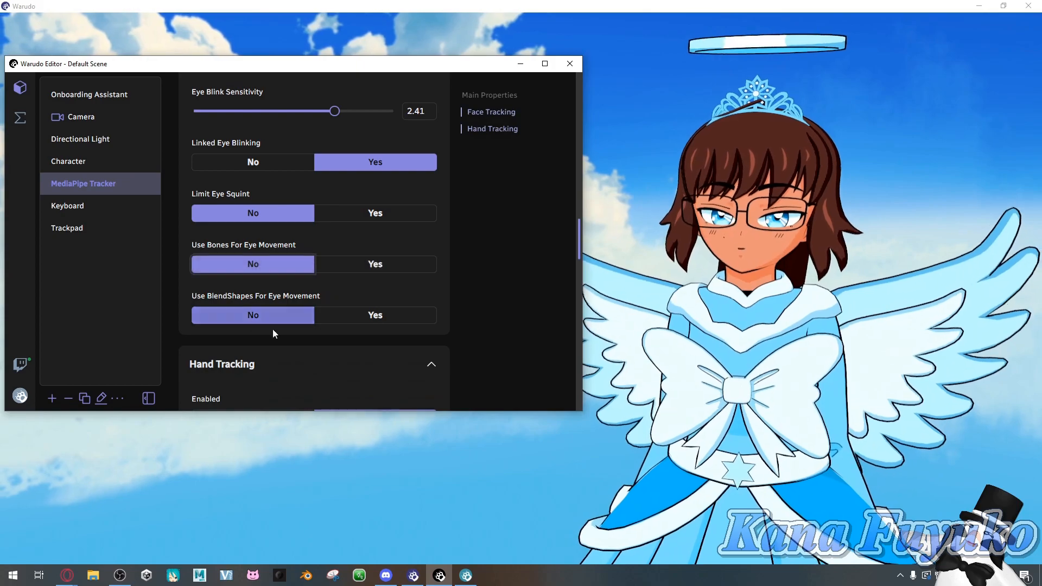
{"action": "left_click", "coordinate": [341, 321]}
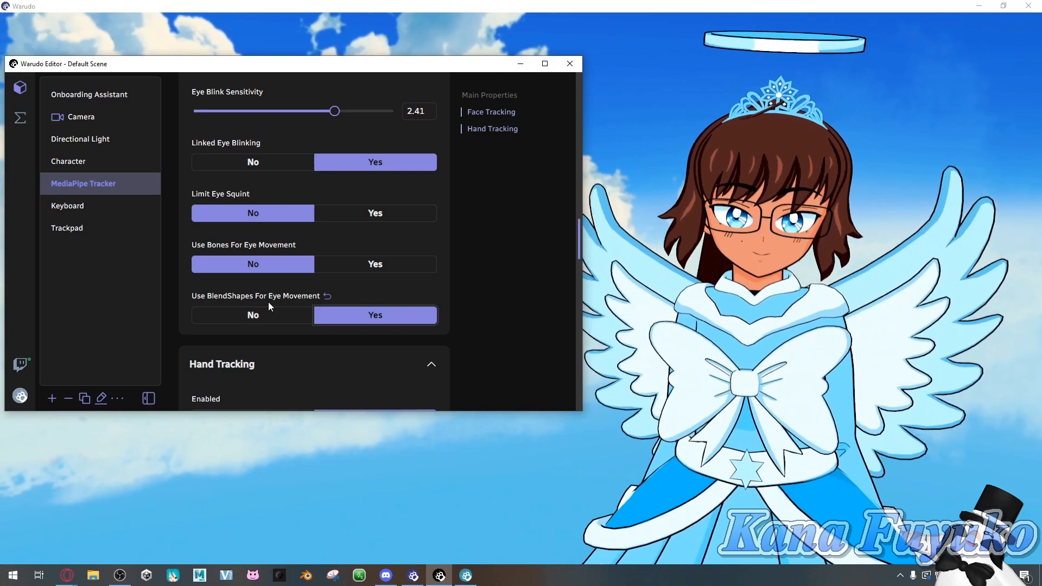
{"action": "scroll", "coordinate": [313, 299], "scroll_direction": "up", "scroll_amount": 5}
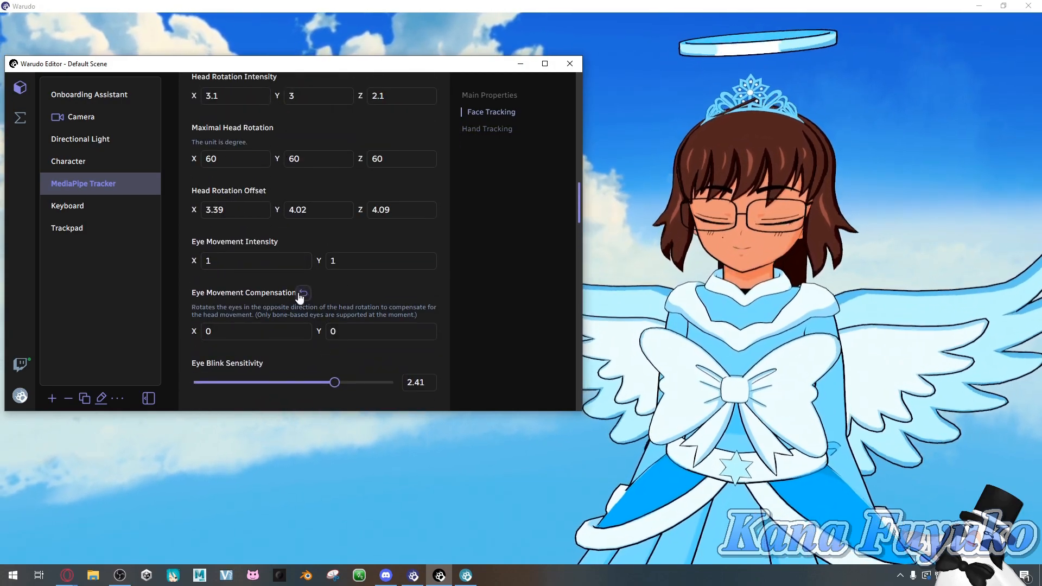
{"action": "scroll", "coordinate": [295, 290], "scroll_direction": "down", "scroll_amount": 7}
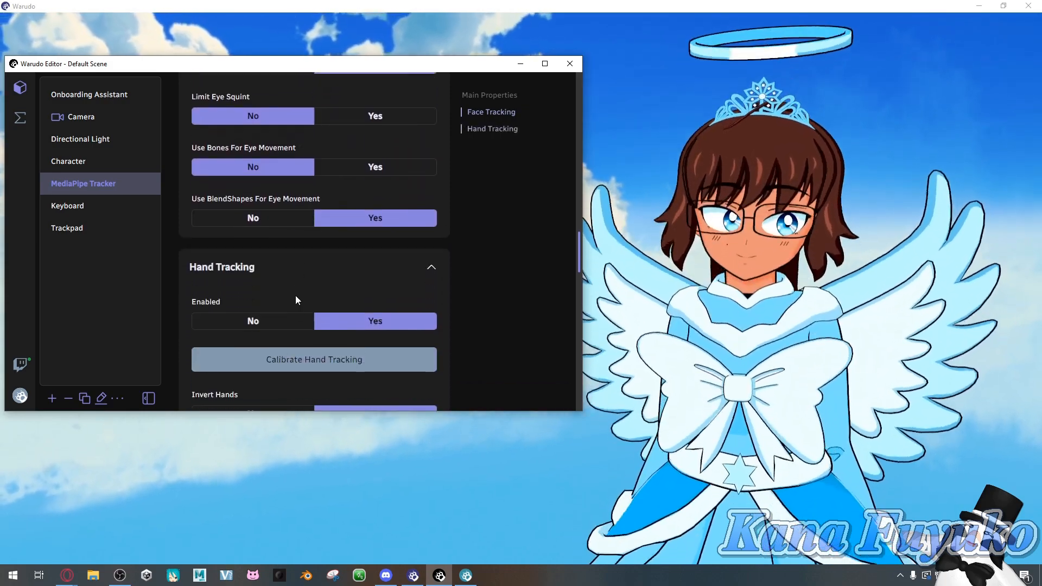
Look over the Hand Tracking settings and check the character in the unobstructed main Warudo window before returning to the editor.
{"action": "scroll", "coordinate": [314, 282], "scroll_direction": "down", "scroll_amount": 2}
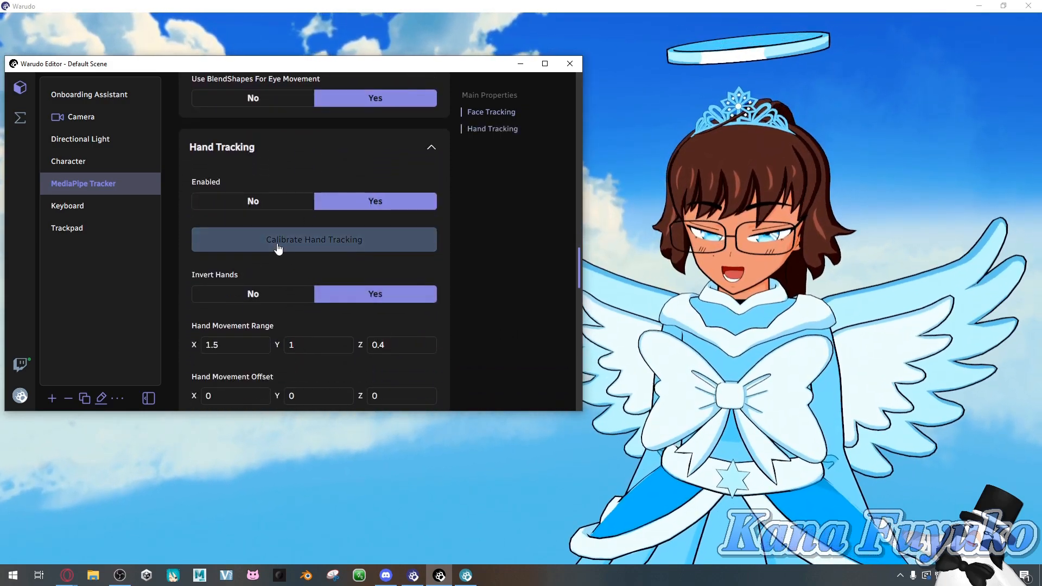
{"action": "scroll", "coordinate": [282, 239], "scroll_direction": "up", "scroll_amount": 2}
{"action": "scroll", "coordinate": [290, 220], "scroll_direction": "up", "scroll_amount": 2}
{"action": "scroll", "coordinate": [356, 255], "scroll_direction": "down", "scroll_amount": 4}
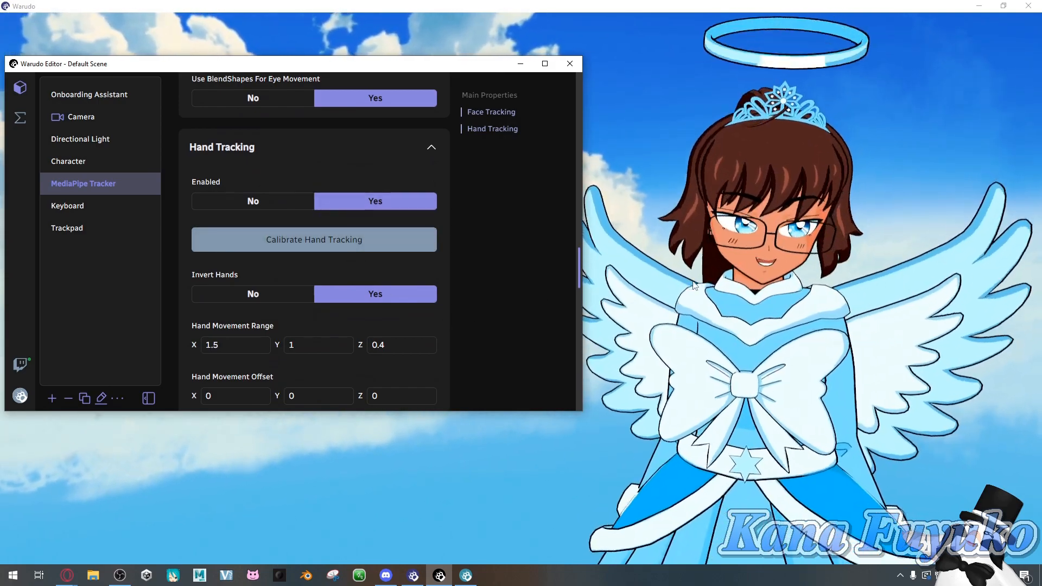
{"action": "left_click", "coordinate": [683, 310]}
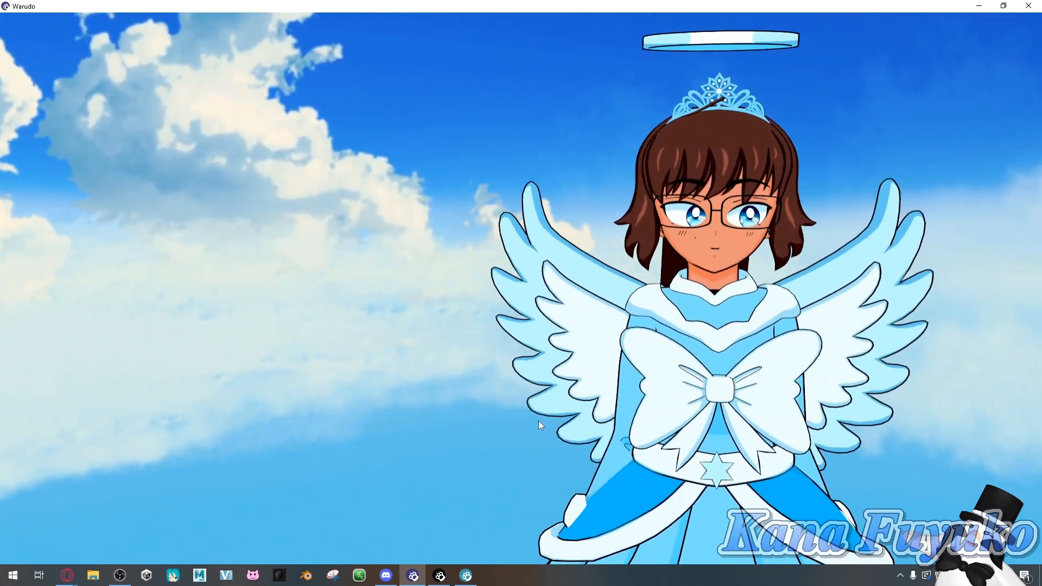
{"action": "left_click", "coordinate": [439, 575]}
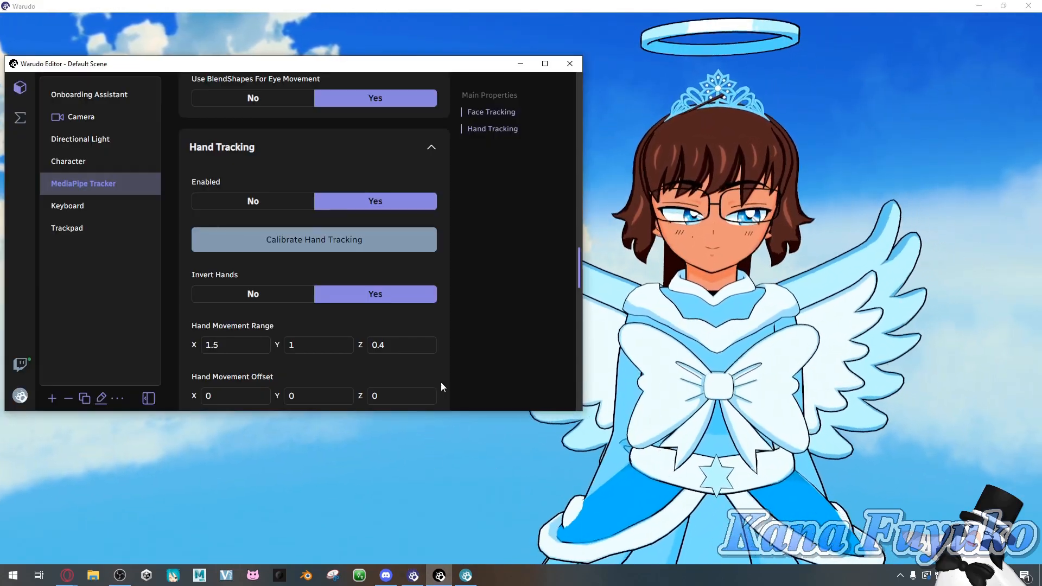
Disable Use BlendShapes For Eye Movement and re-enable Use Bones For Eye Movement.
{"action": "scroll", "coordinate": [478, 217], "scroll_direction": "up", "scroll_amount": 10}
{"action": "scroll", "coordinate": [451, 260], "scroll_direction": "down", "scroll_amount": 10}
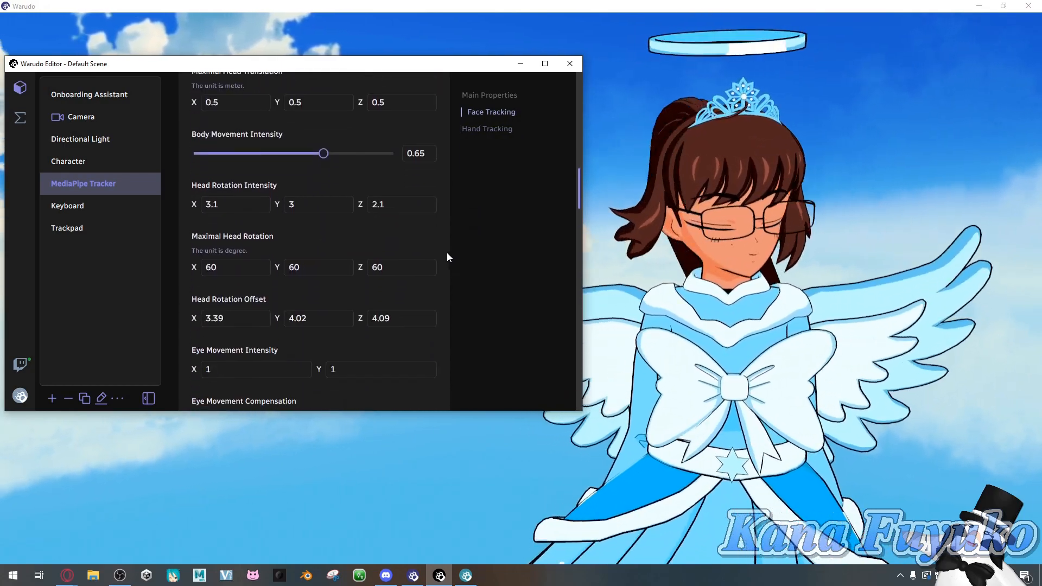
{"action": "left_click", "coordinate": [260, 324]}
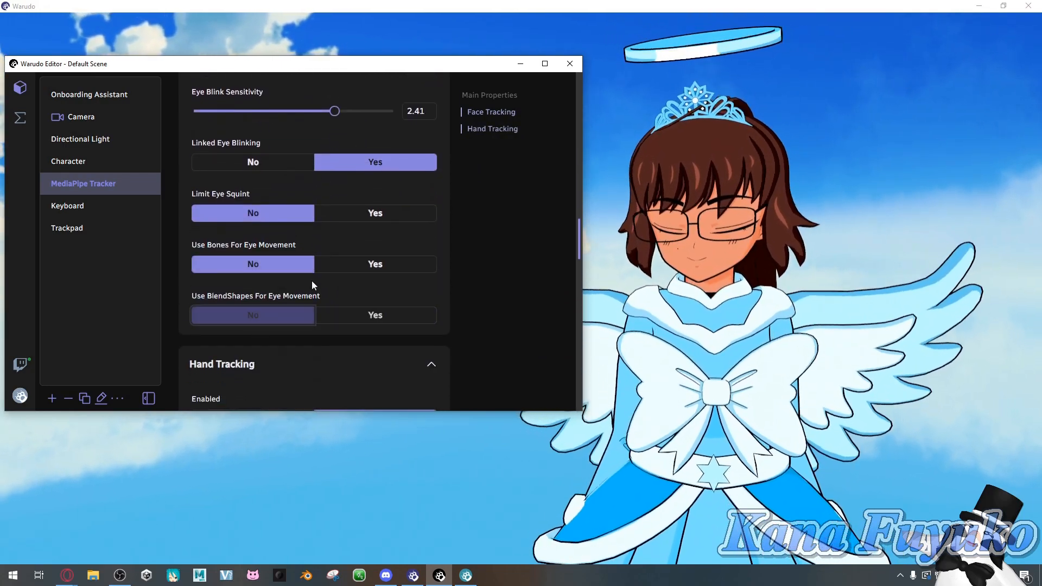
{"action": "left_click", "coordinate": [341, 271]}
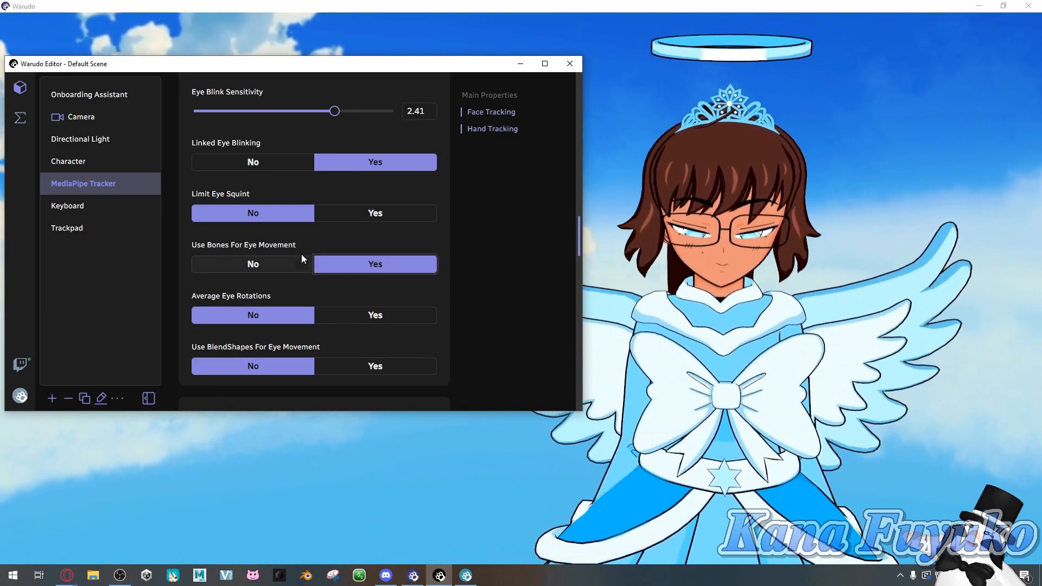
Check the character's tracked movement in the main Warudo window and bring the editor back to the front.
{"action": "scroll", "coordinate": [304, 255], "scroll_direction": "down", "scroll_amount": 3}
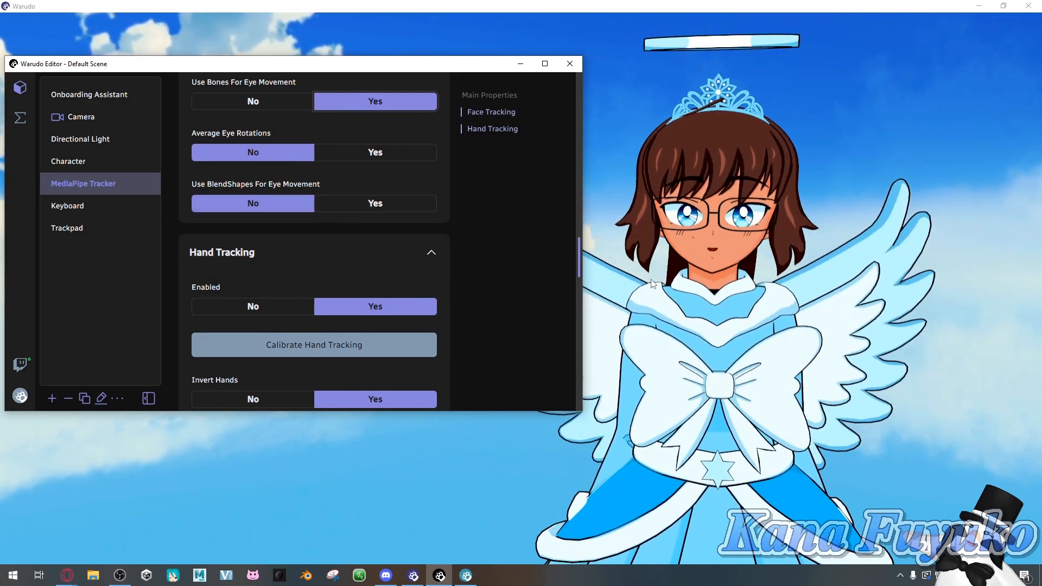
{"action": "left_click", "coordinate": [657, 302]}
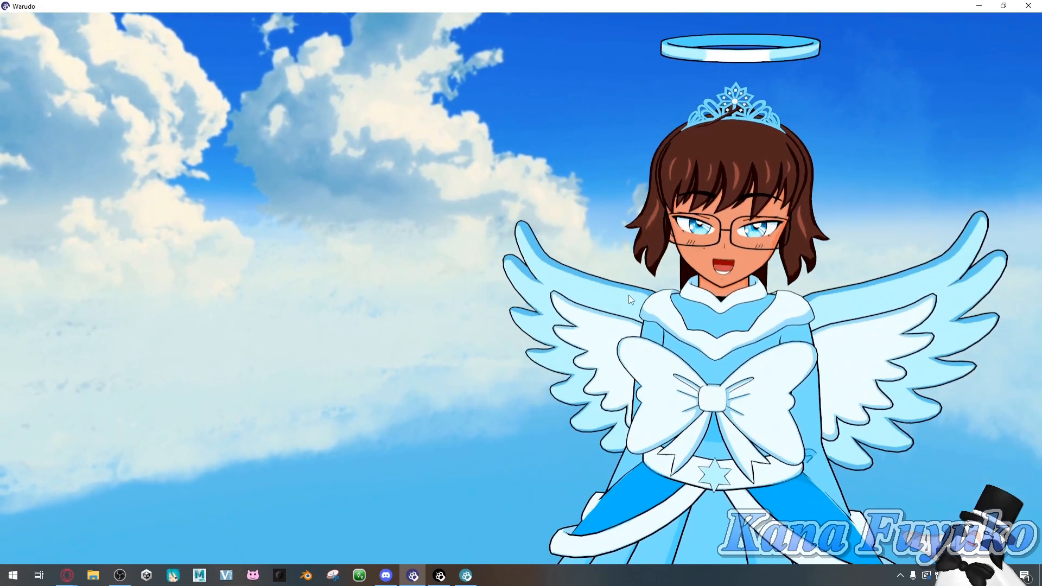
{"action": "left_click", "coordinate": [439, 577]}
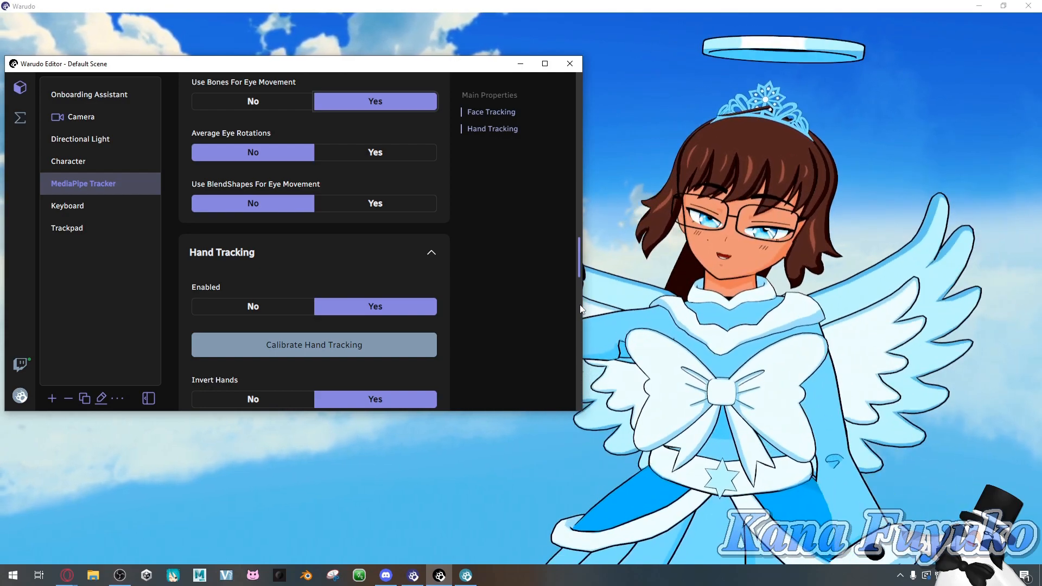
Bring the Hand Tracking settings into view and move the editor window away from the character.
{"action": "scroll", "coordinate": [567, 324], "scroll_direction": "down", "scroll_amount": 2}
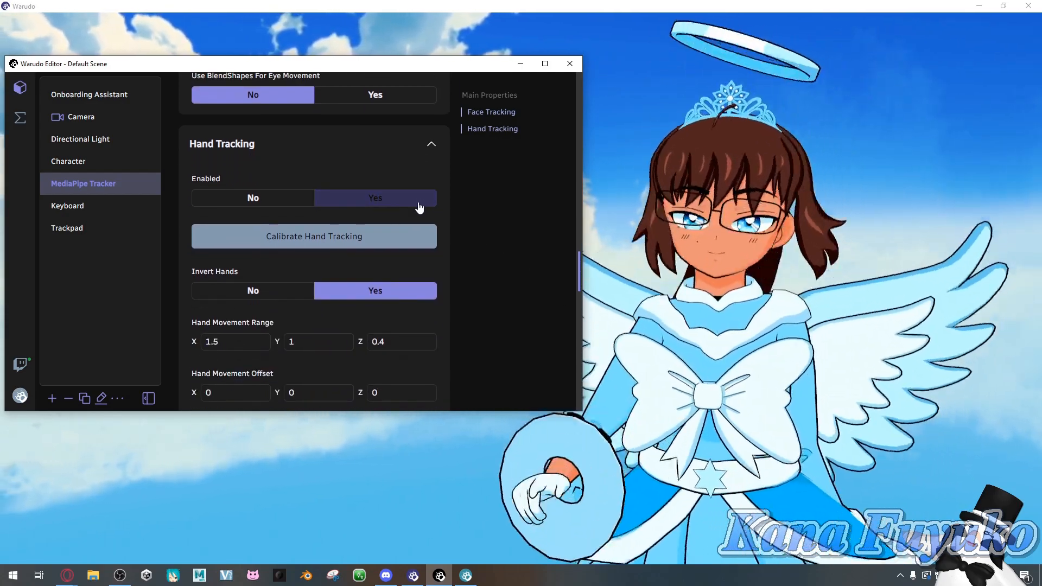
{"action": "scroll", "coordinate": [352, 242], "scroll_direction": "down", "scroll_amount": 1}
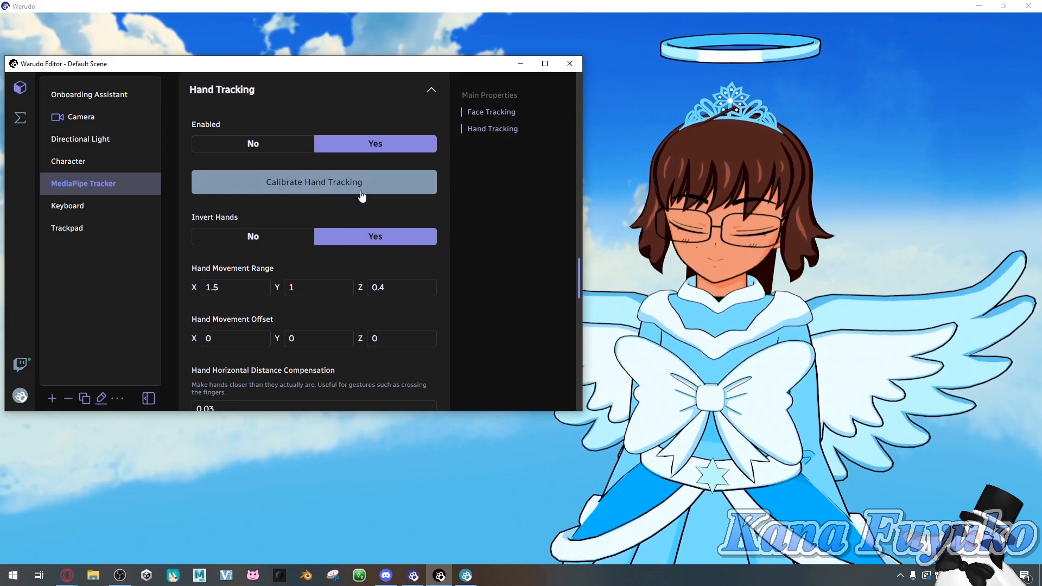
{"action": "left_click_drag", "start_coordinate": [405, 72], "coordinate": [333, 85]}
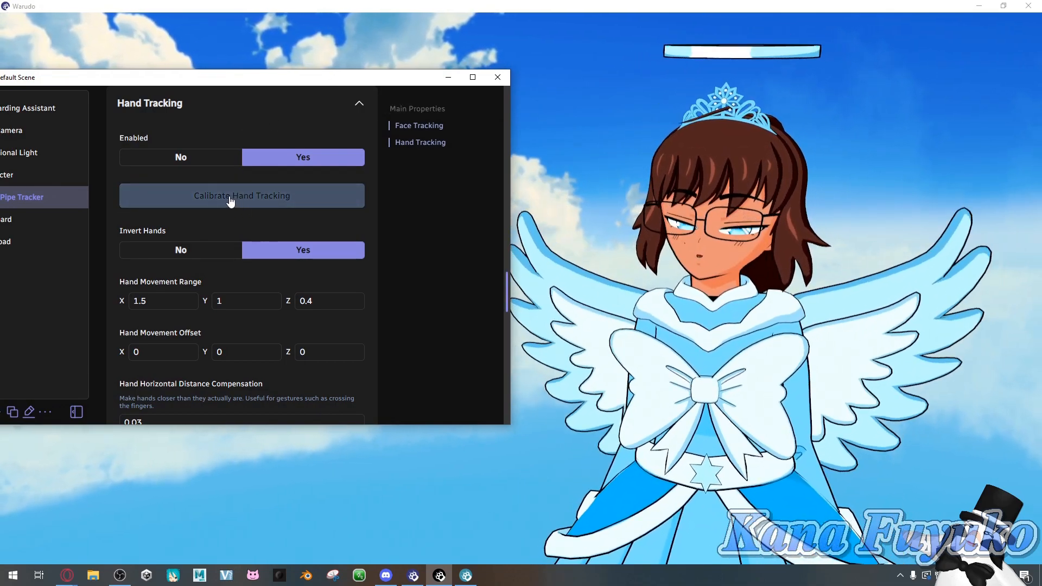
Calibrate the hand tracking distance with one hand raised, checking the hand's detection in the MediaPipe Tracker preview before confirming.
{"action": "left_click", "coordinate": [232, 199]}
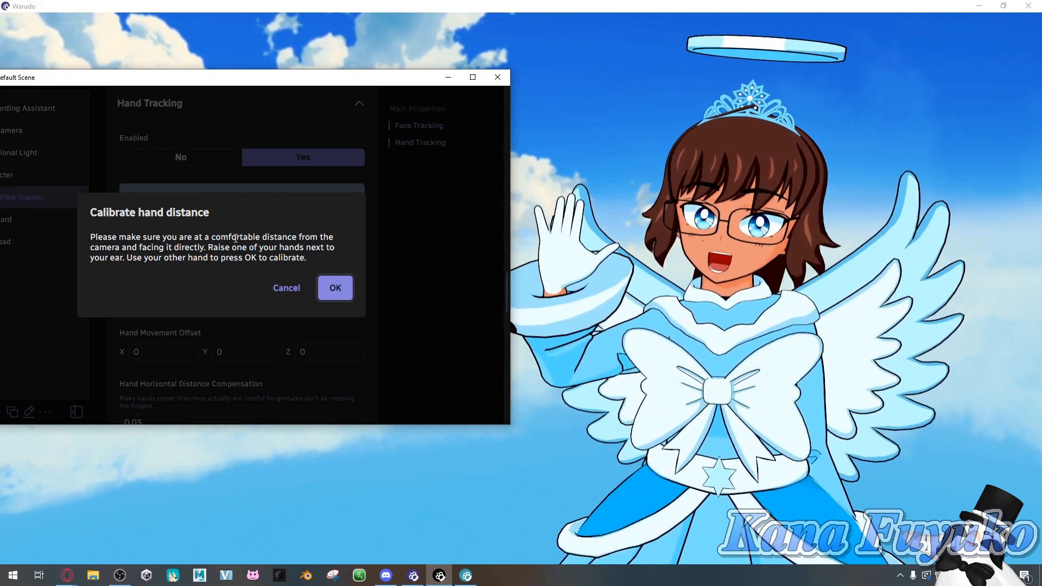
{"action": "left_click", "coordinate": [466, 575]}
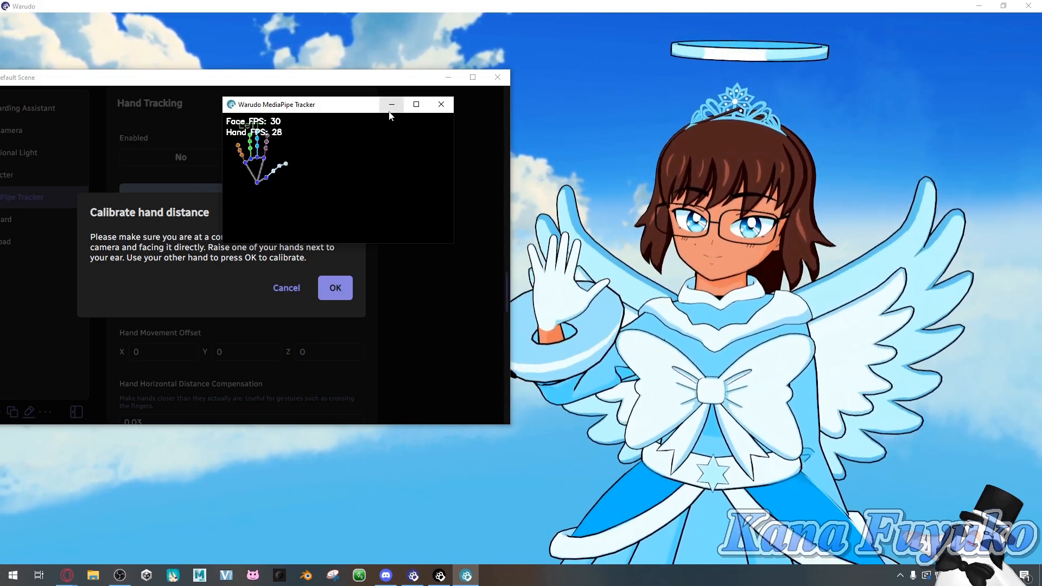
{"action": "left_click", "coordinate": [391, 107]}
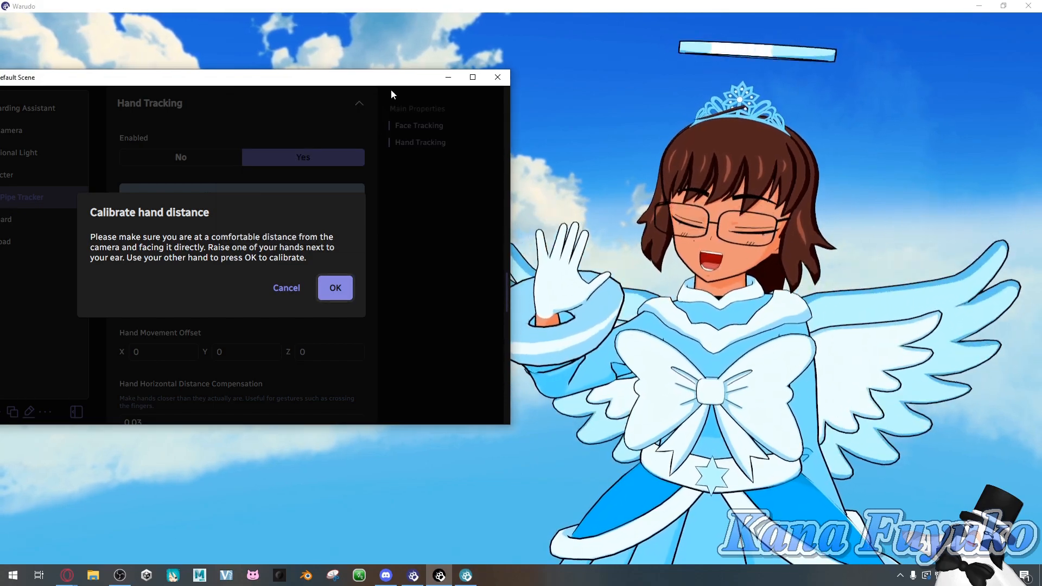
{"action": "left_click", "coordinate": [466, 575]}
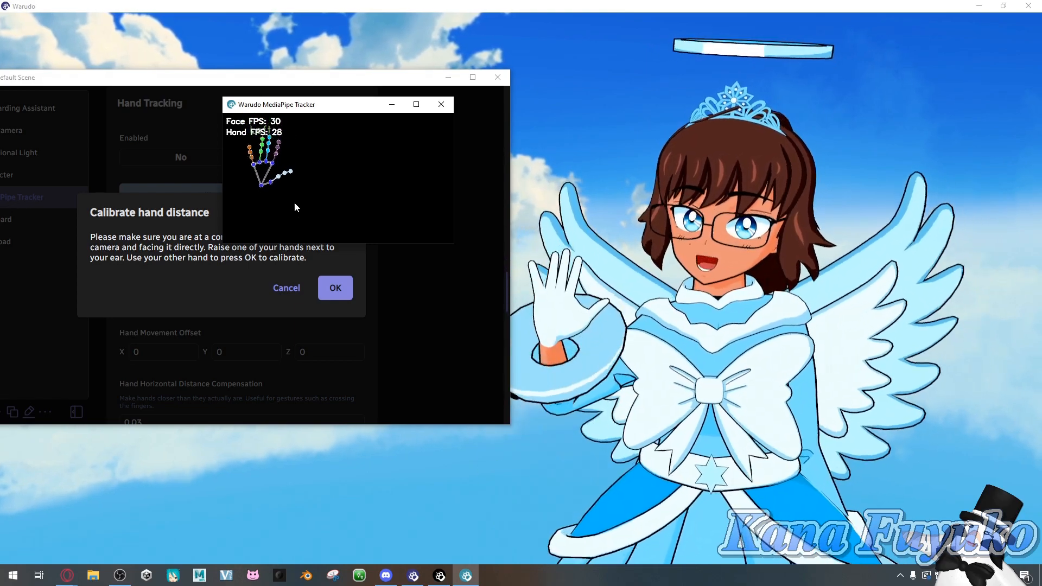
{"action": "left_click", "coordinate": [391, 104]}
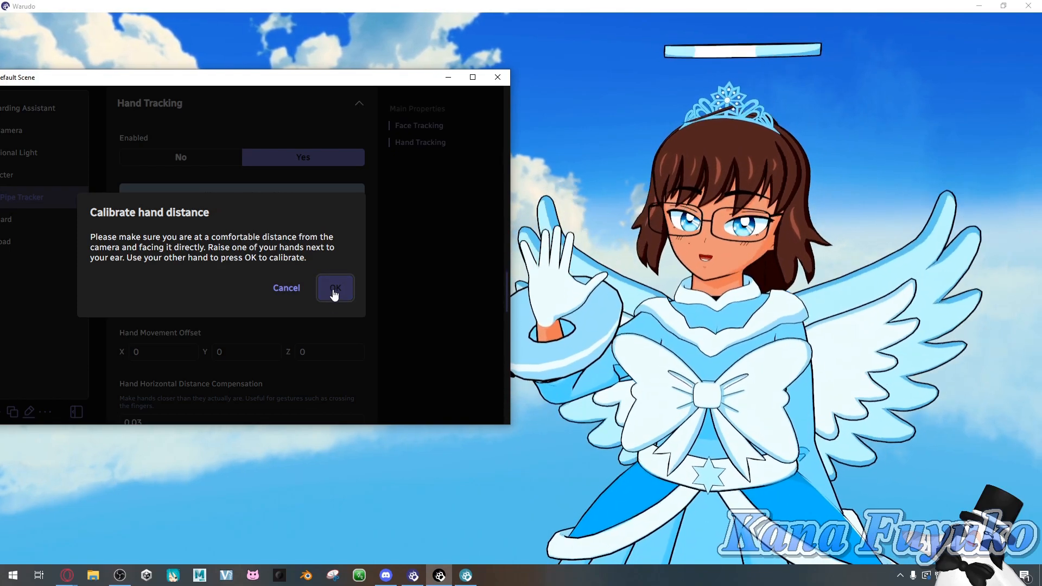
{"action": "left_click", "coordinate": [335, 290]}
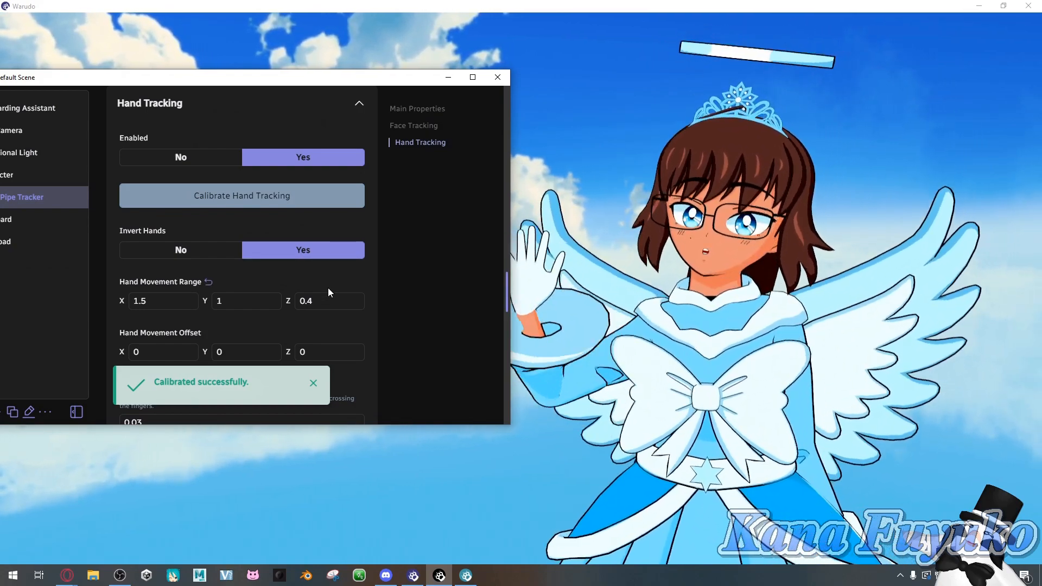
{"action": "left_click", "coordinate": [313, 294]}
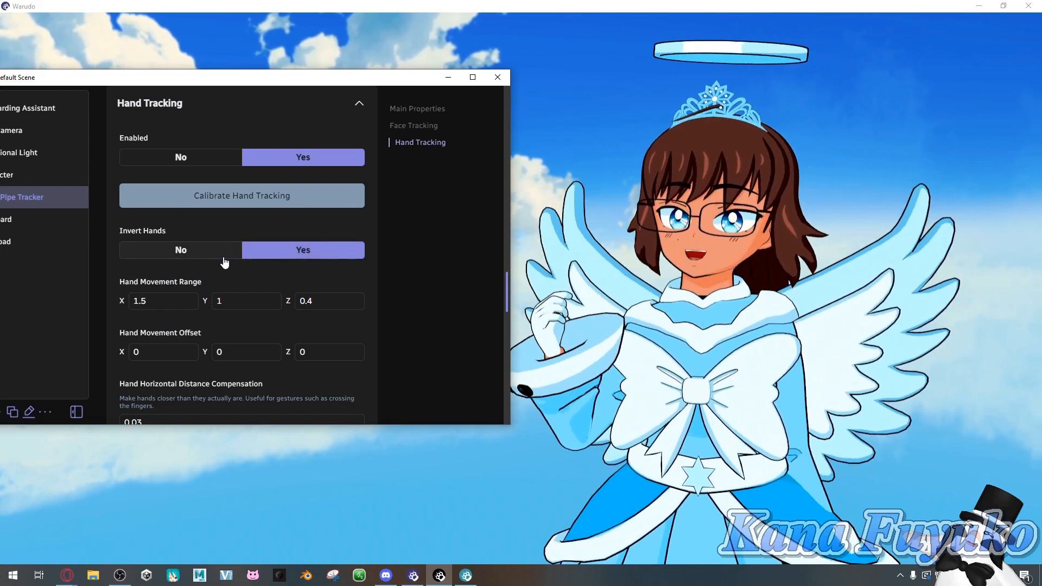
Try Invert Hands set to No on the character and restore it to Yes.
{"action": "left_click", "coordinate": [224, 261]}
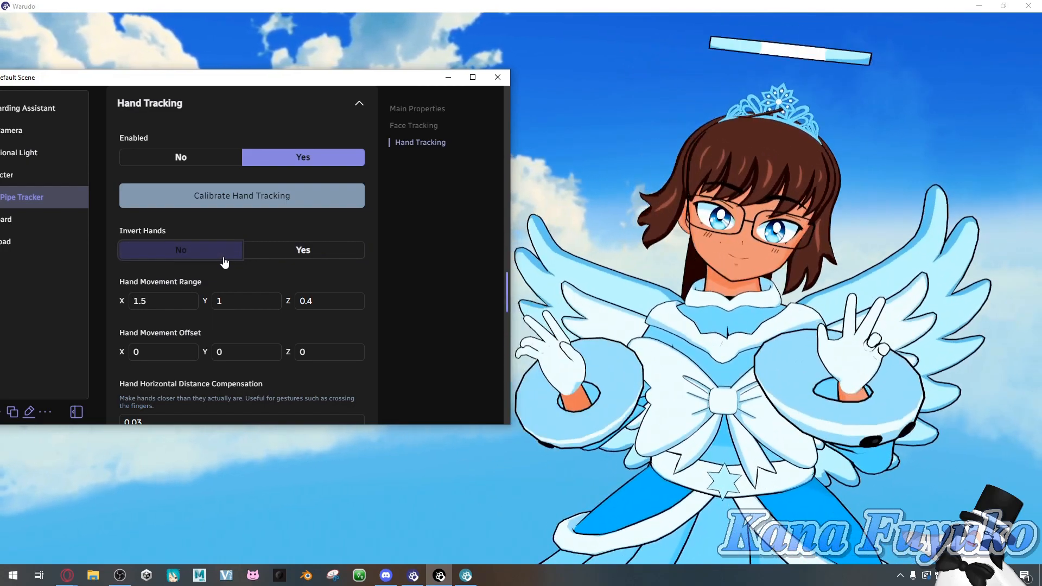
{"action": "scroll", "coordinate": [225, 266], "scroll_direction": "up", "scroll_amount": 1}
{"action": "left_click", "coordinate": [278, 306]}
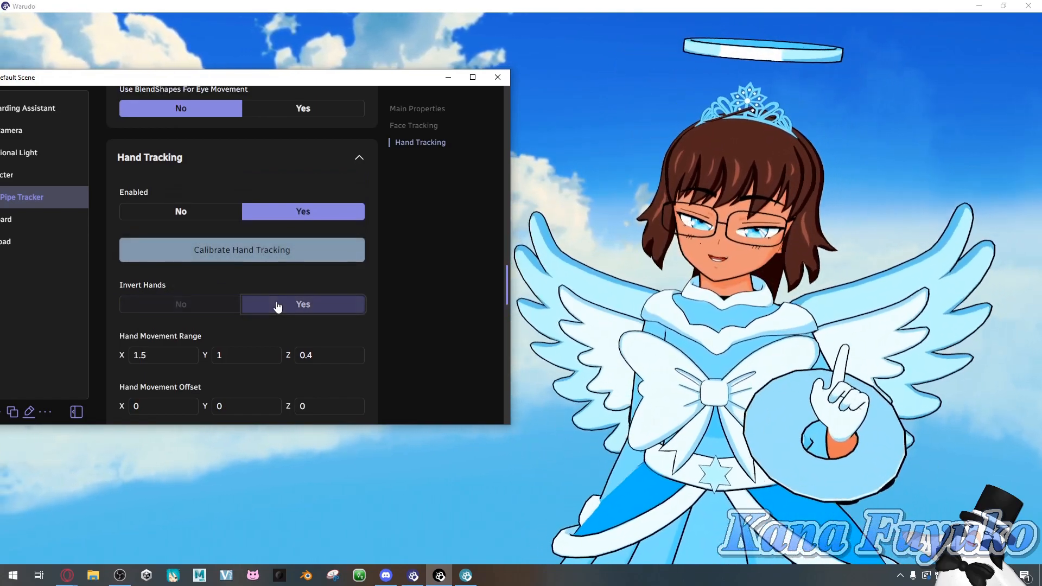
{"action": "scroll", "coordinate": [263, 269], "scroll_direction": "down", "scroll_amount": 1}
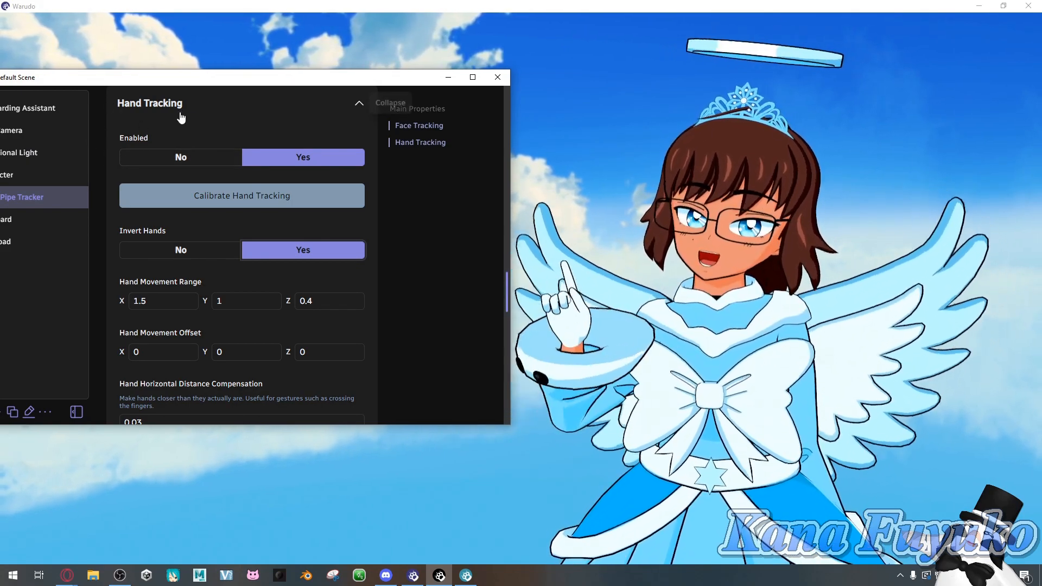
Set the Hand Movement Range to X 1.73, Y 2.34 and Z 0.42.
{"action": "scroll", "coordinate": [230, 255], "scroll_direction": "down", "scroll_amount": 2}
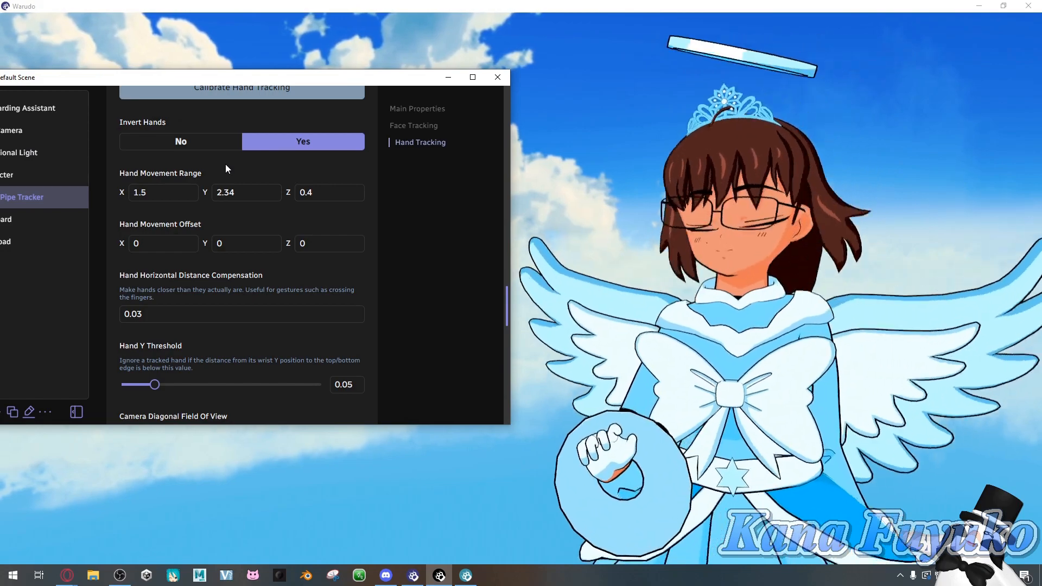
{"action": "mouse_move", "coordinate": [121, 192]}
{"action": "left_mouse_down"}
{"action": "mouse_move", "coordinate": [141, 192]}
{"action": "mouse_move", "coordinate": [111, 193]}
{"action": "left_mouse_up"}
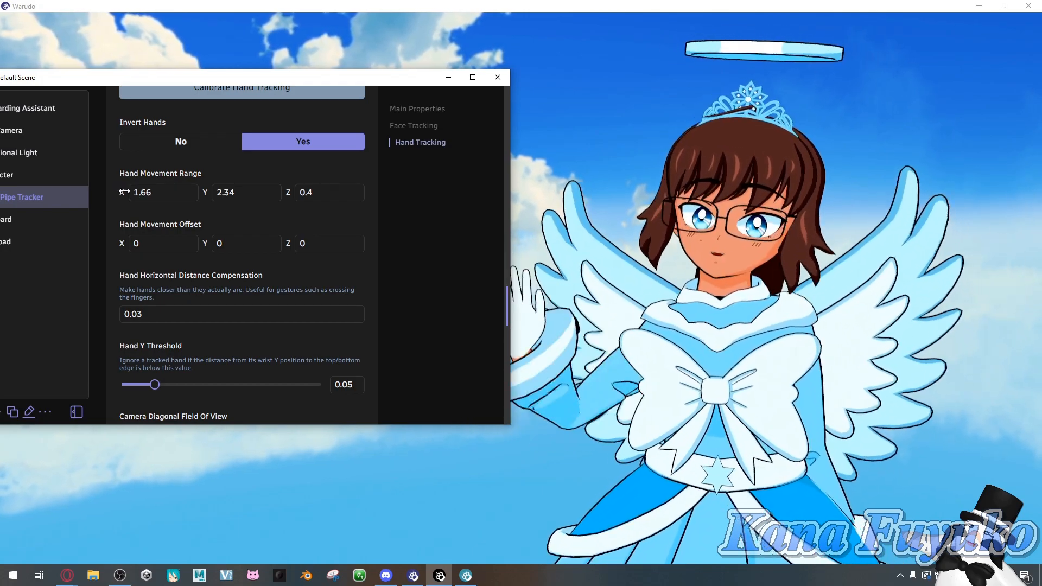
{"action": "left_click_drag", "start_coordinate": [123, 192], "coordinate": [127, 192]}
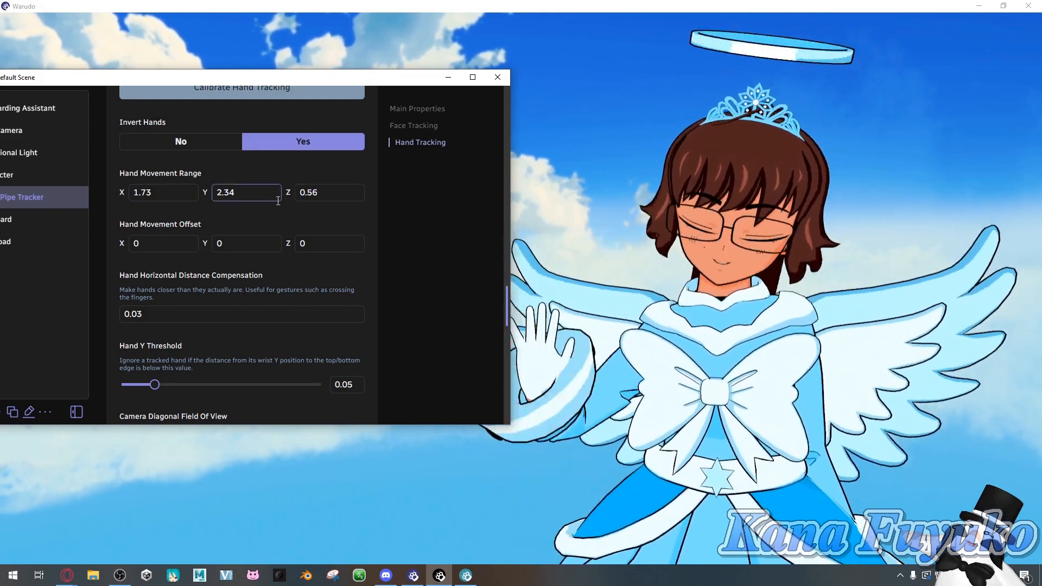
{"action": "left_click_drag", "start_coordinate": [287, 193], "coordinate": [279, 194]}
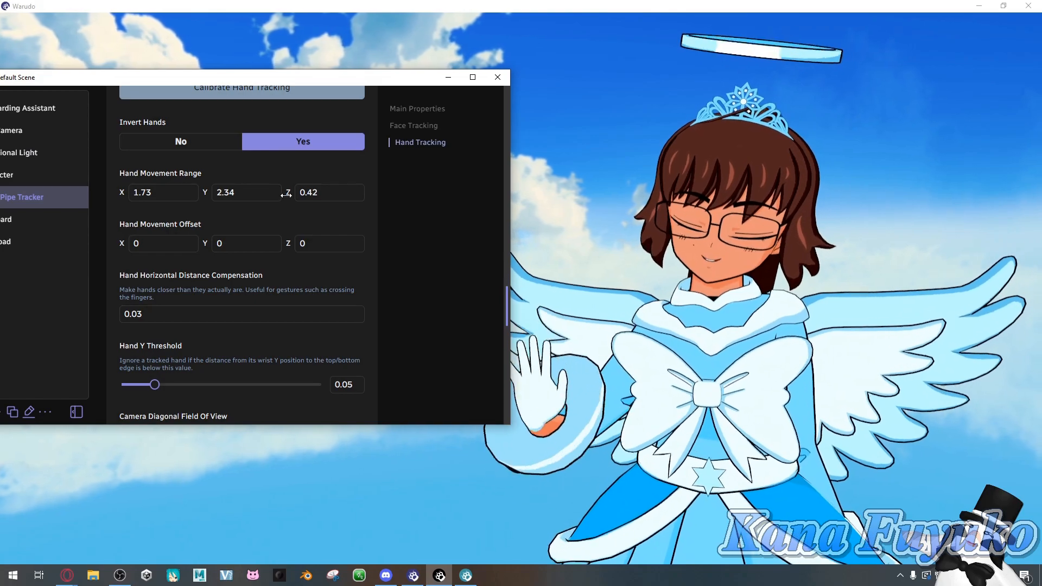
Set the Hand Movement Offset to Y 0.24 and Z -0.34.
{"action": "left_click", "coordinate": [230, 245]}
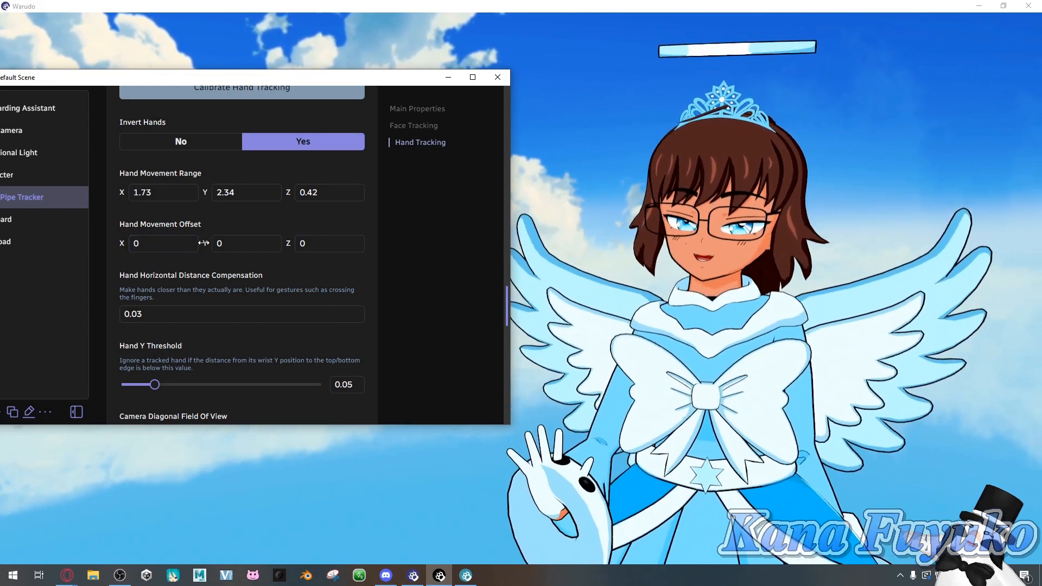
{"action": "left_click_drag", "start_coordinate": [204, 244], "coordinate": [213, 244]}
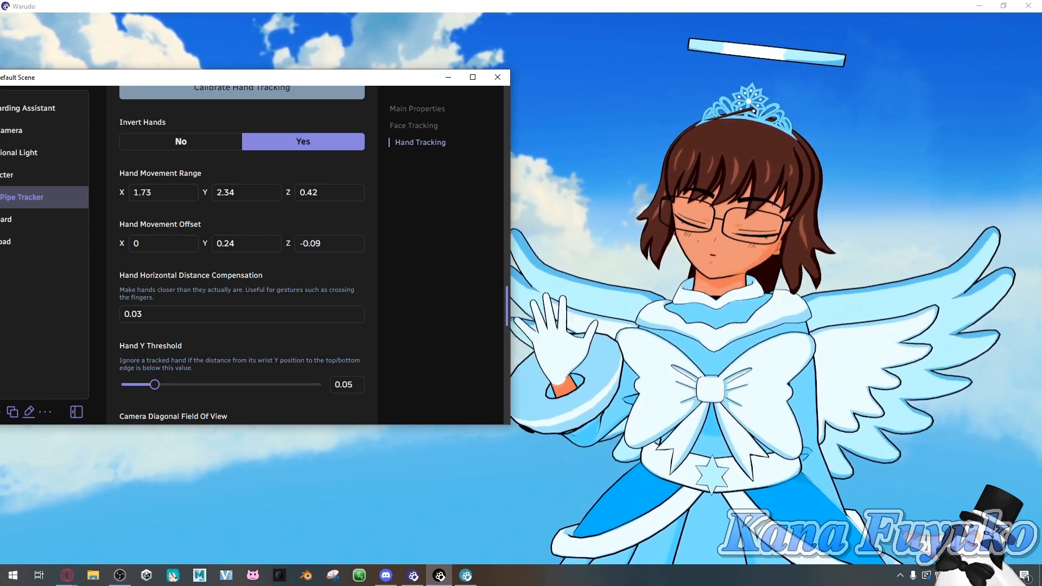
{"action": "mouse_move", "coordinate": [288, 243]}
{"action": "left_mouse_down"}
{"action": "mouse_move", "coordinate": [320, 243]}
{"action": "mouse_move", "coordinate": [283, 243]}
{"action": "left_mouse_up"}
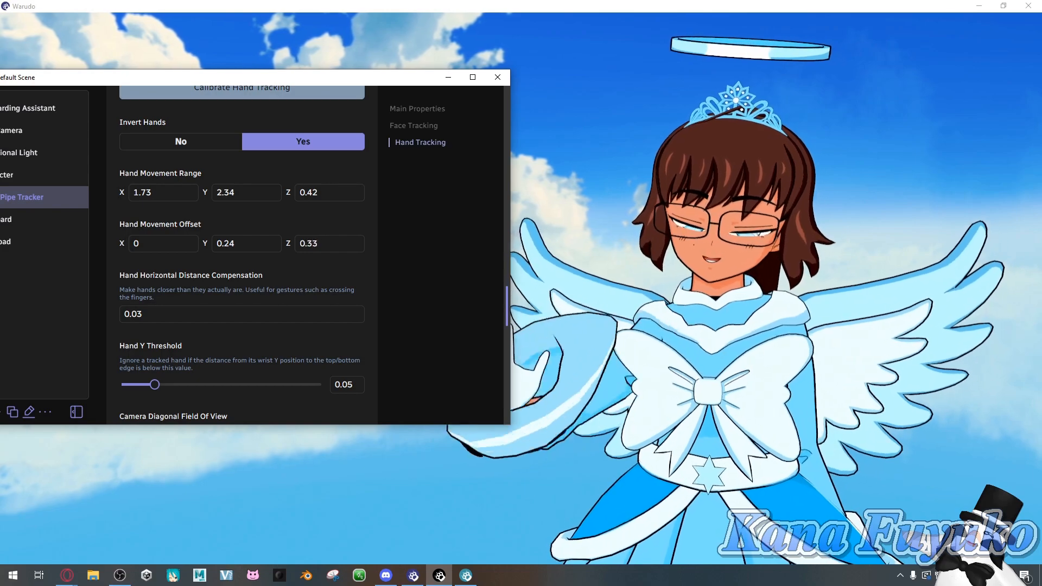
{"action": "left_click_drag", "start_coordinate": [330, 243], "coordinate": [277, 243]}
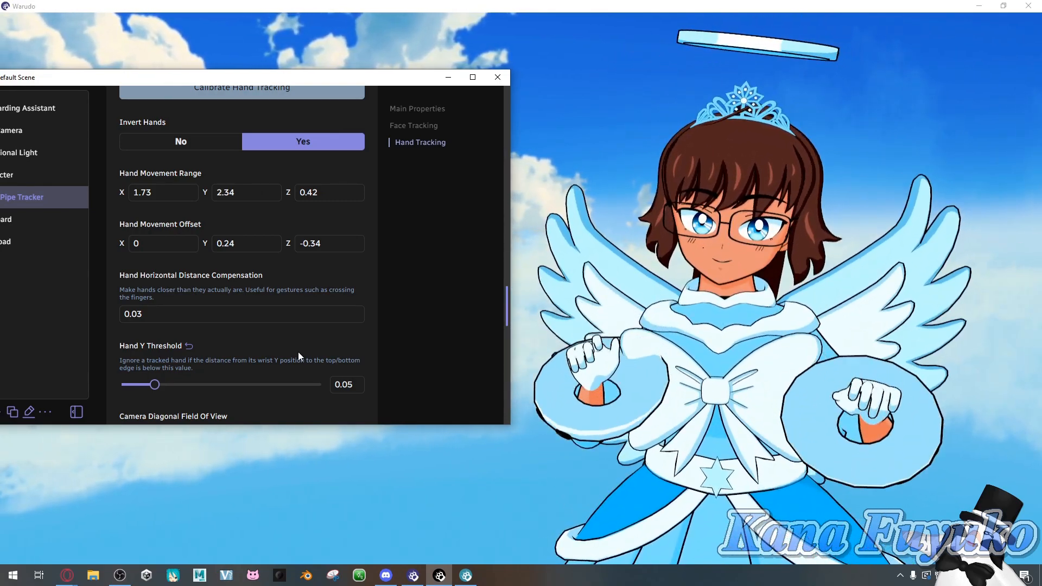
Try a Hand Horizontal Distance Compensation of 0.05 and settle on 0.09.
{"action": "scroll", "coordinate": [240, 335], "scroll_direction": "down", "scroll_amount": 2}
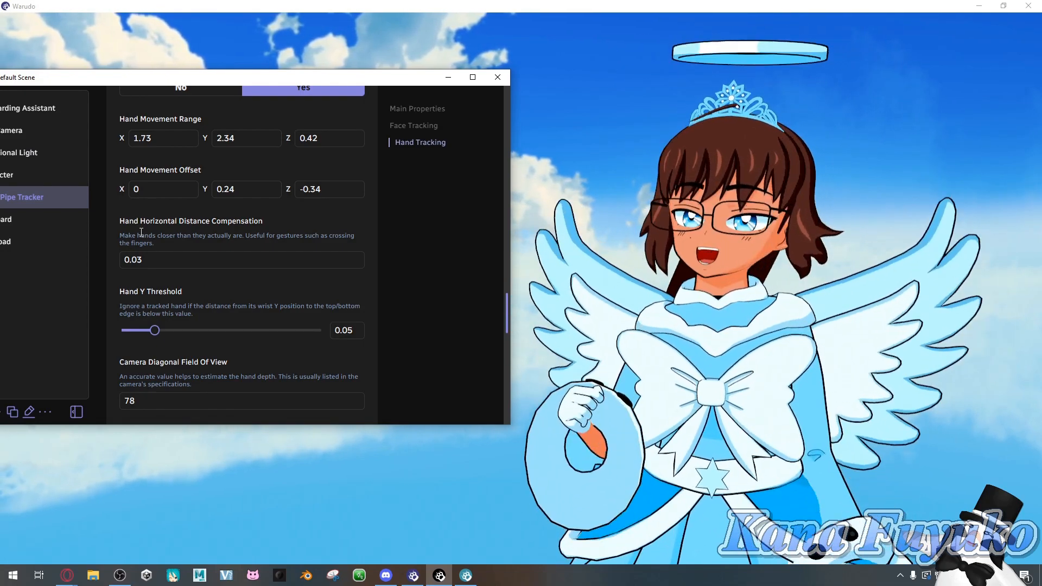
{"action": "left_click_drag", "start_coordinate": [137, 260], "coordinate": [160, 258]}
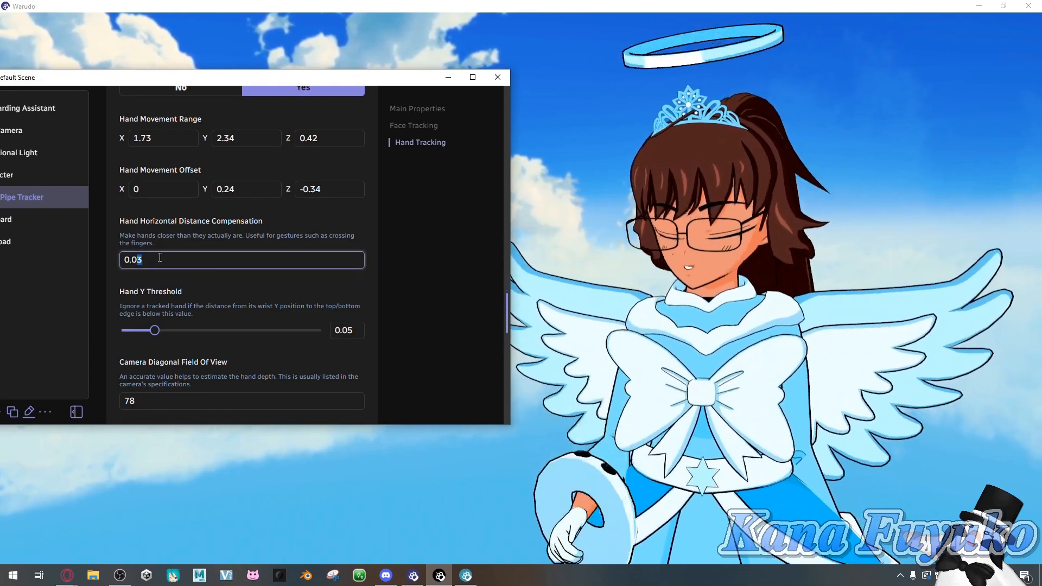
{"action": "type", "text": "5"}
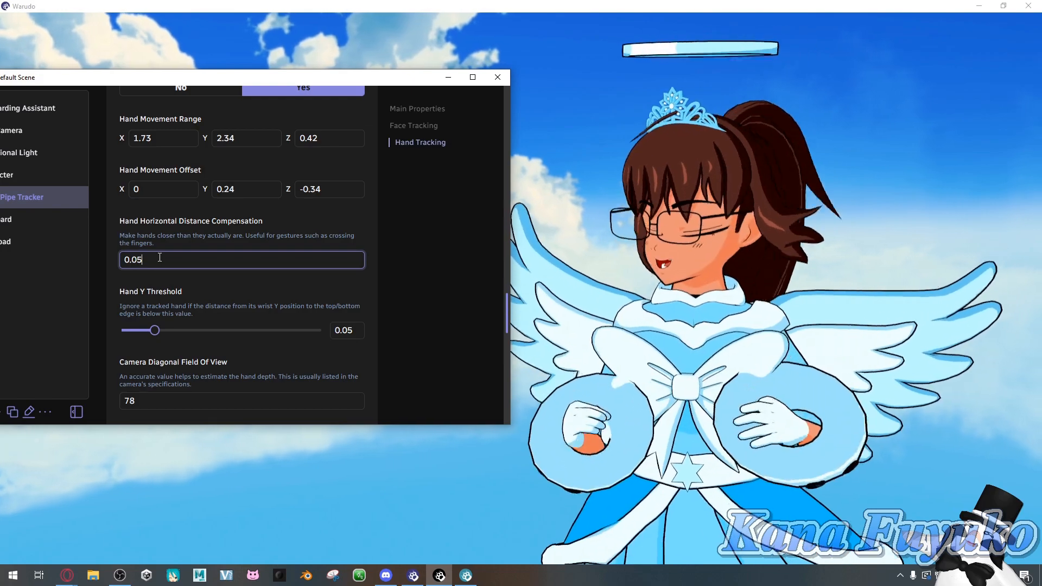
{"action": "key", "text": "BackSpace"}
{"action": "type", "text": "9"}
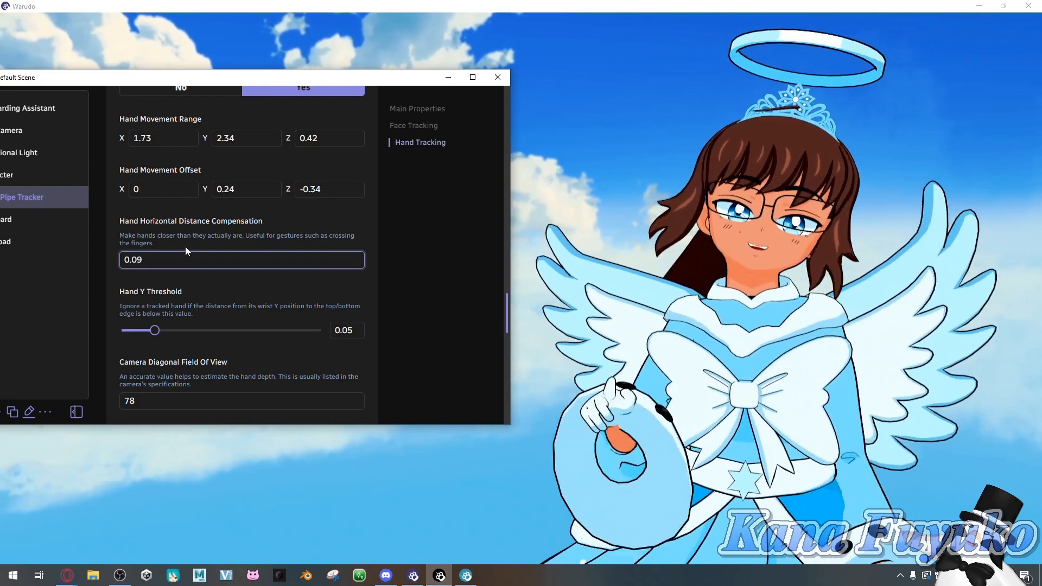
Set the Hand Y Threshold to 0.12 and check the hand's position in the MediaPipe Tracker preview.
{"action": "scroll", "coordinate": [176, 274], "scroll_direction": "down", "scroll_amount": 1}
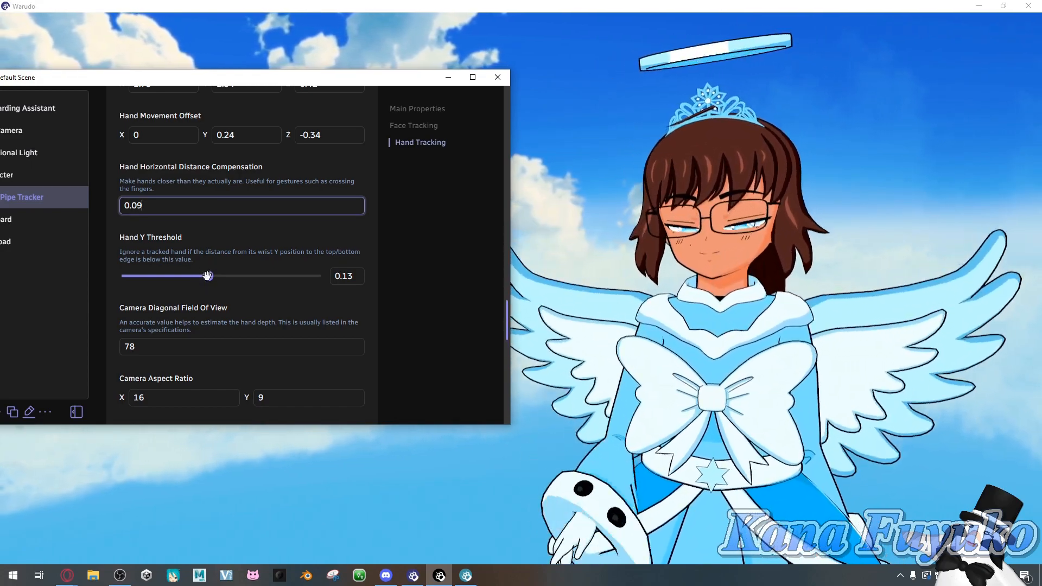
{"action": "left_click_drag", "start_coordinate": [207, 276], "coordinate": [196, 279]}
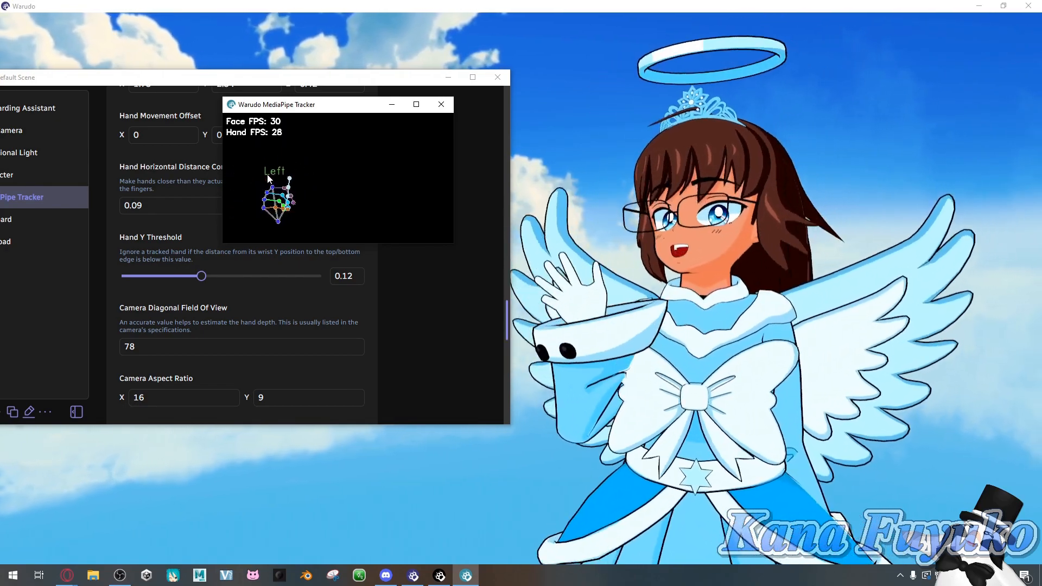
{"action": "left_click", "coordinate": [384, 321]}
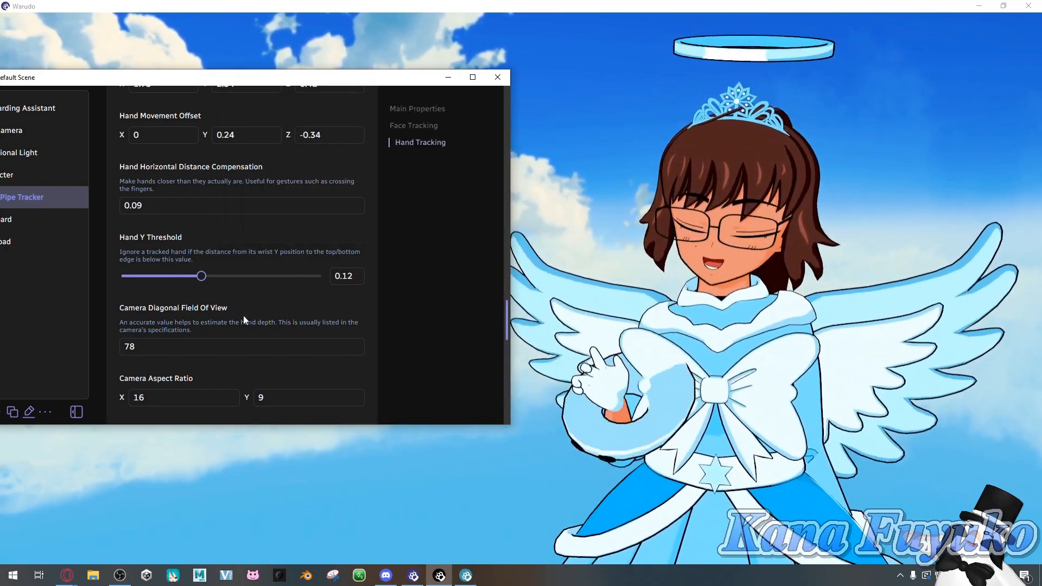
Set the Camera Diagonal Field Of View to 82.
{"action": "scroll", "coordinate": [202, 310], "scroll_direction": "down", "scroll_amount": 1}
{"action": "double_click", "coordinate": [125, 292]}
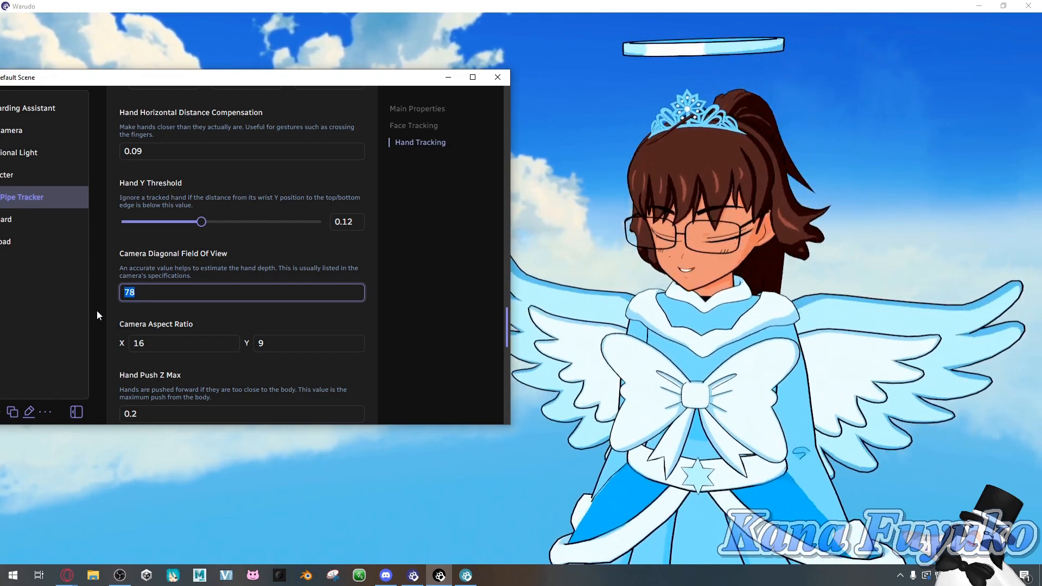
{"action": "type", "text": "82"}
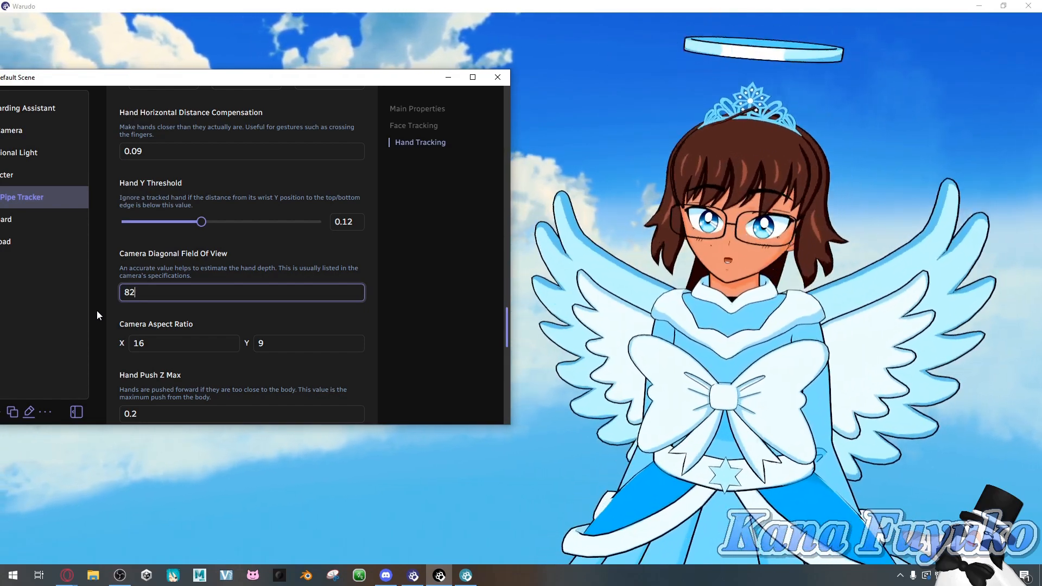
{"action": "left_click", "coordinate": [380, 290]}
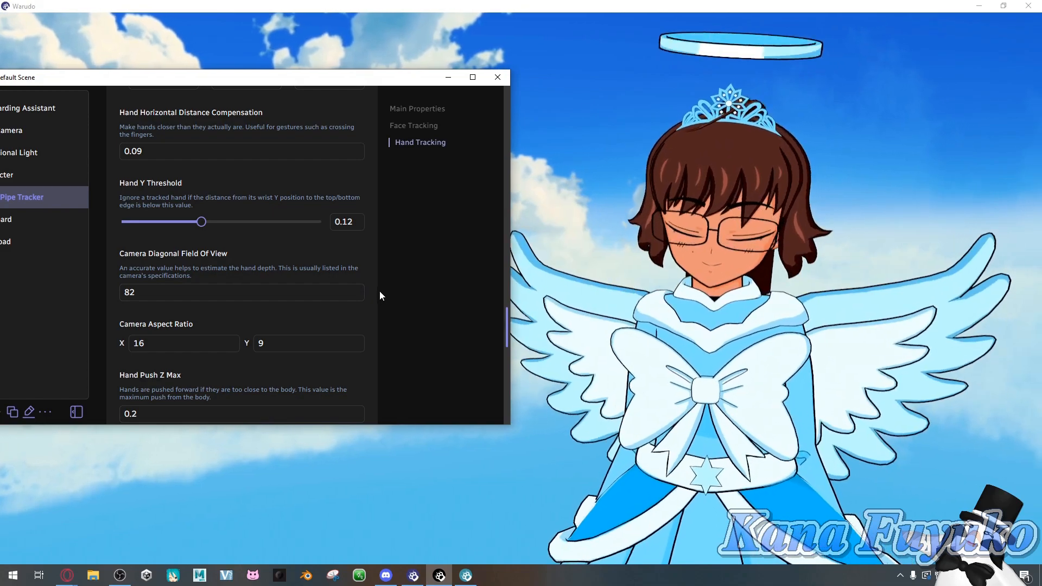
{"action": "left_click", "coordinate": [321, 294]}
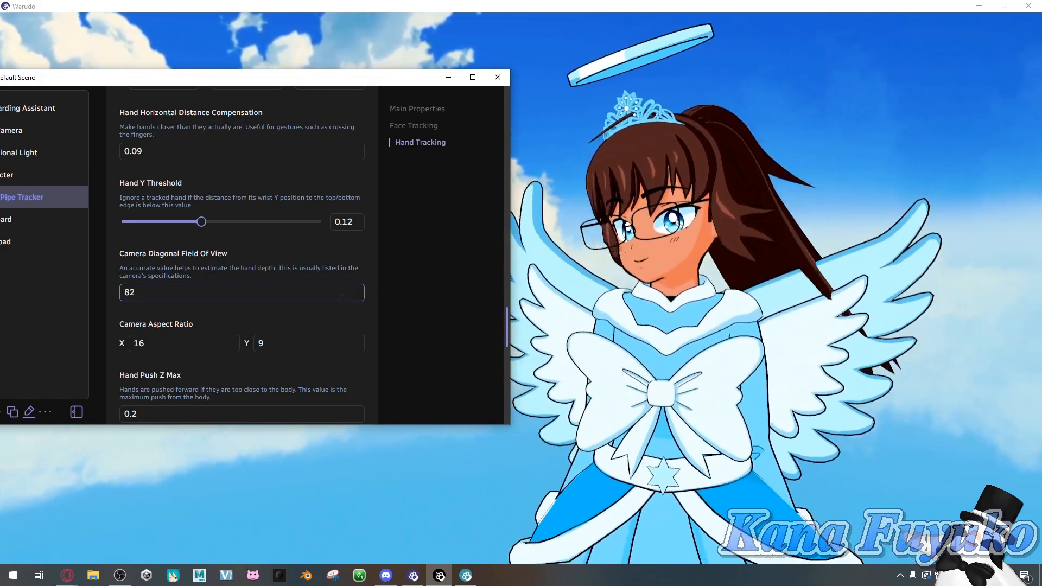
{"action": "left_click", "coordinate": [298, 281]}
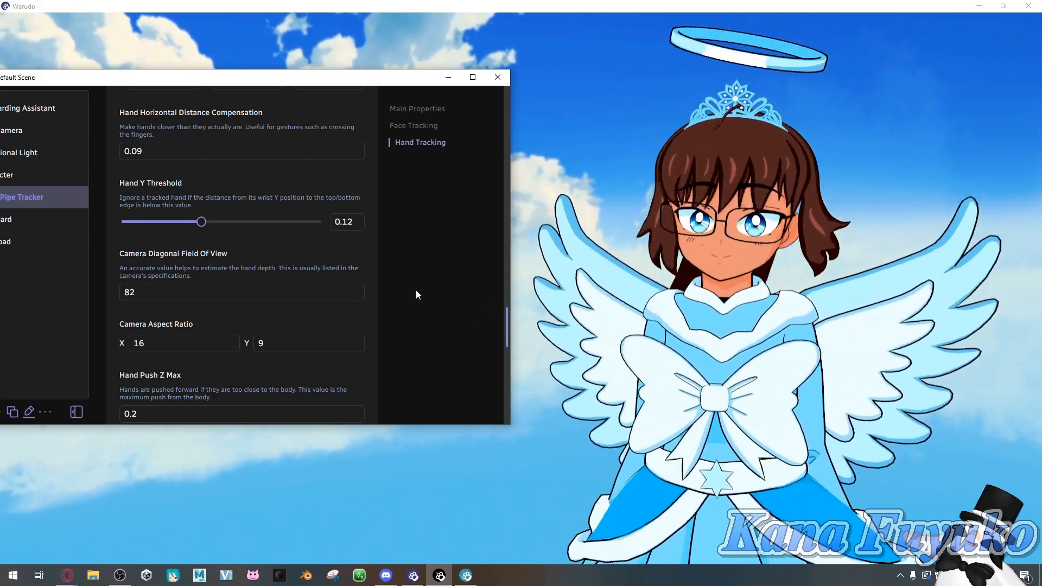
Look over the Camera Aspect Ratio and the Hand Push Z Max, Y Range and Y Offset settings.
{"action": "scroll", "coordinate": [360, 280], "scroll_direction": "down", "scroll_amount": 1}
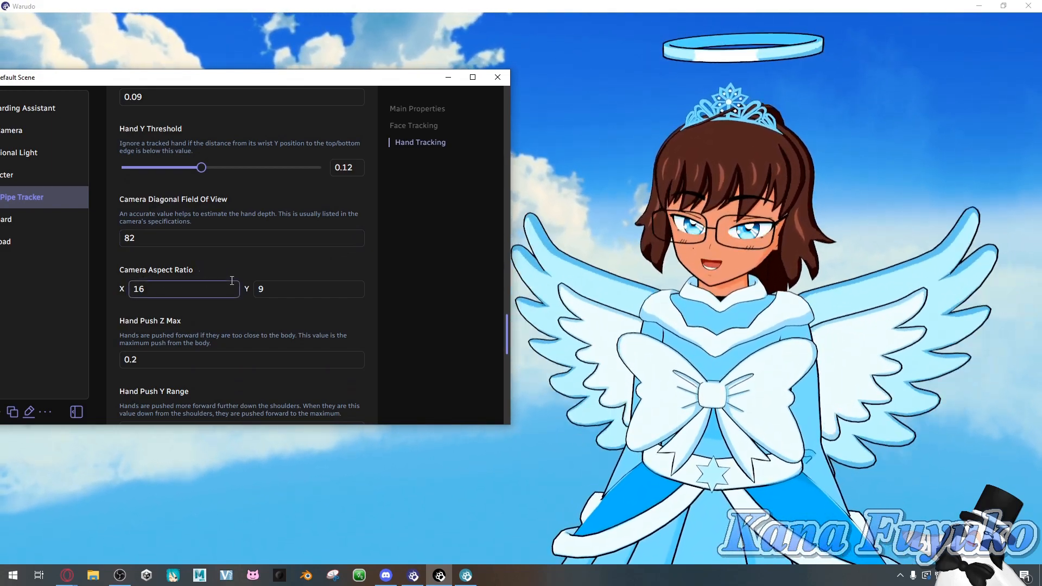
{"action": "left_click", "coordinate": [179, 282]}
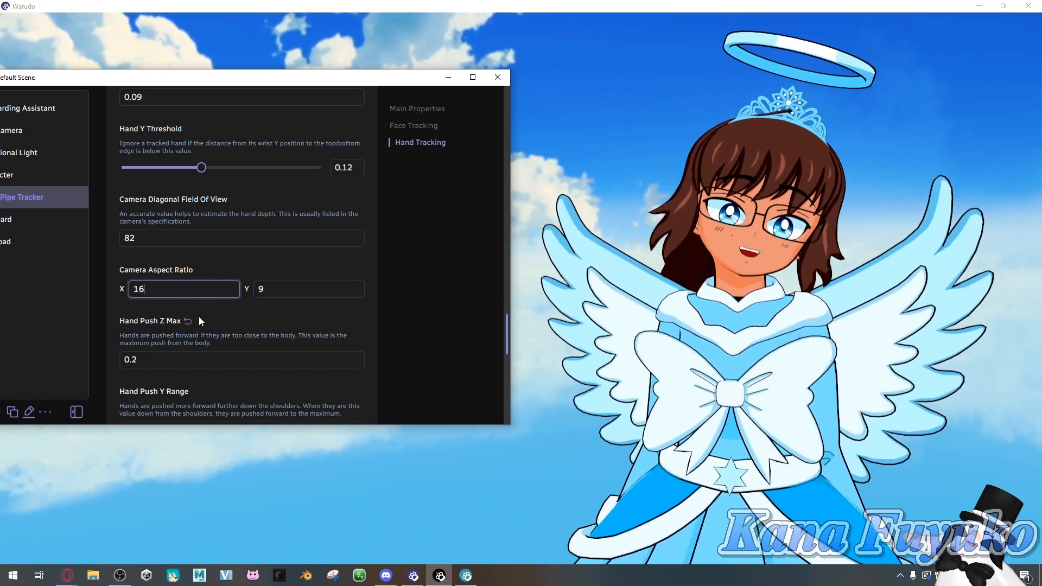
{"action": "scroll", "coordinate": [195, 321], "scroll_direction": "down", "scroll_amount": 1}
{"action": "scroll", "coordinate": [195, 321], "scroll_direction": "down", "scroll_amount": 3}
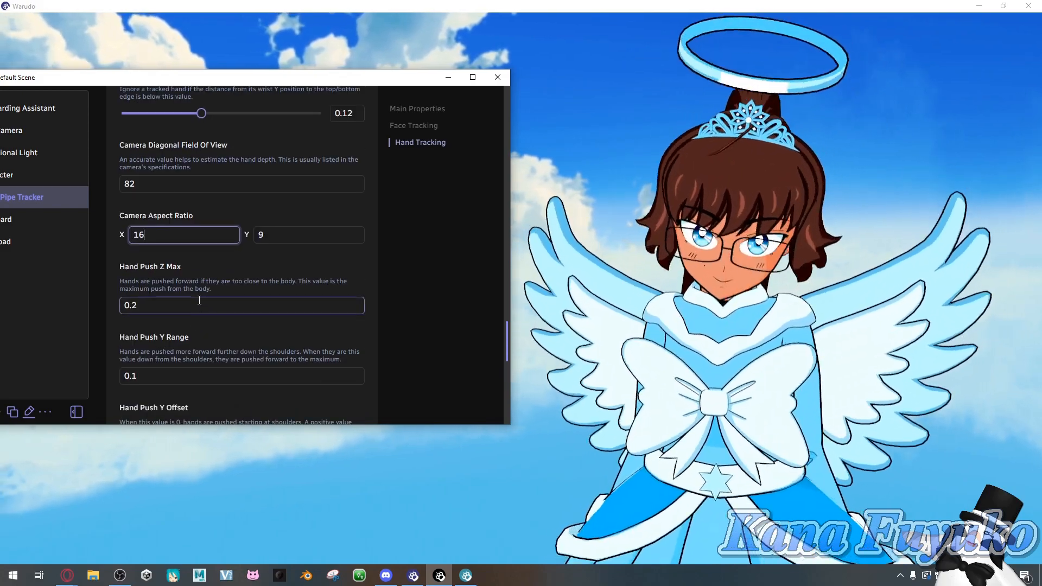
{"action": "scroll", "coordinate": [212, 315], "scroll_direction": "down", "scroll_amount": 3}
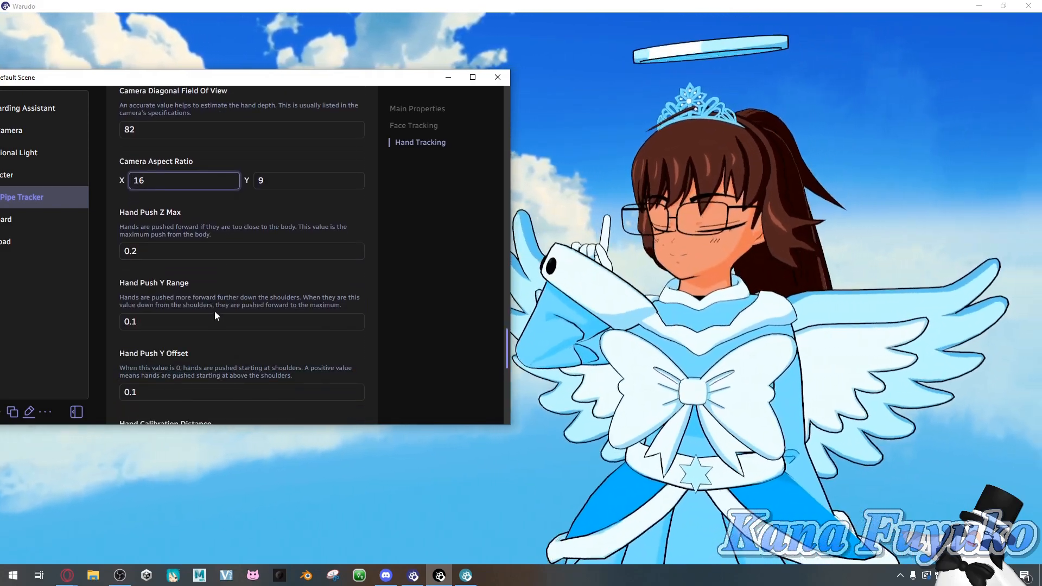
{"action": "scroll", "coordinate": [214, 311], "scroll_direction": "down", "scroll_amount": 3}
{"action": "scroll", "coordinate": [182, 197], "scroll_direction": "up", "scroll_amount": 3}
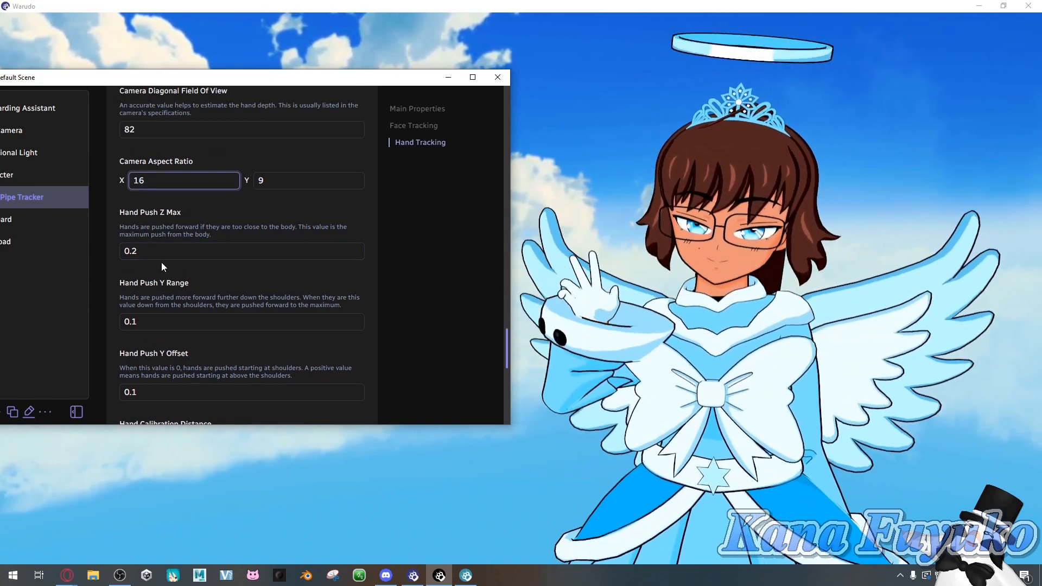
Set the Hand Push Z Max to 0.3.
{"action": "left_click", "coordinate": [147, 252]}
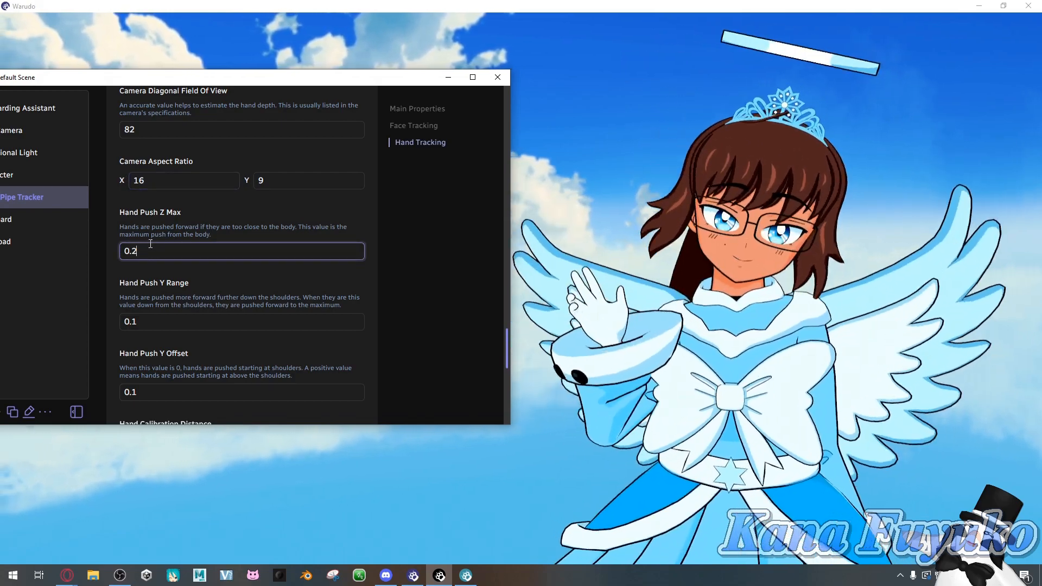
{"action": "key", "text": "BackSpace"}
{"action": "type", "text": "3"}
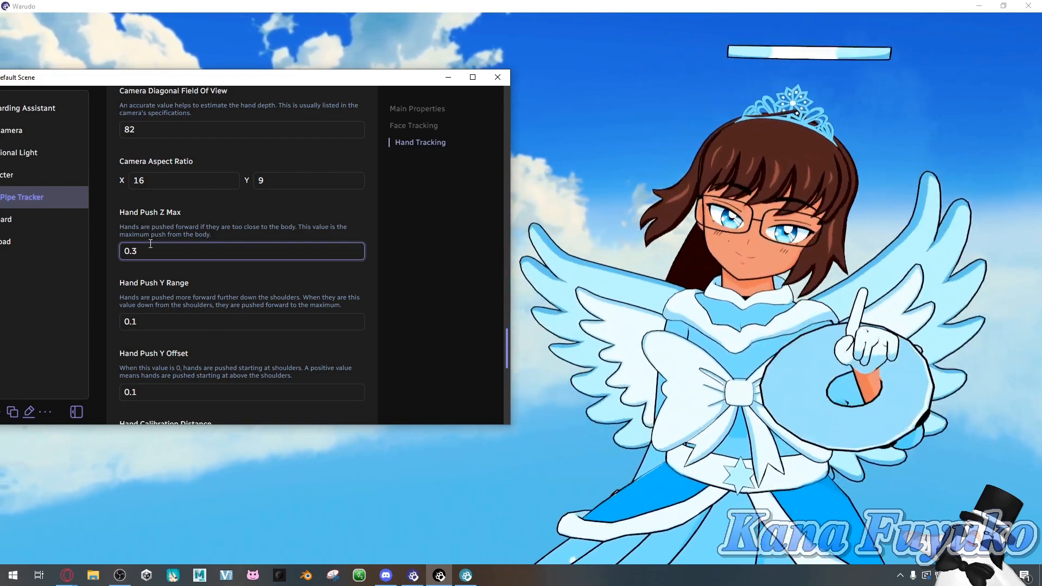
{"action": "scroll", "coordinate": [202, 292], "scroll_direction": "up", "scroll_amount": 1}
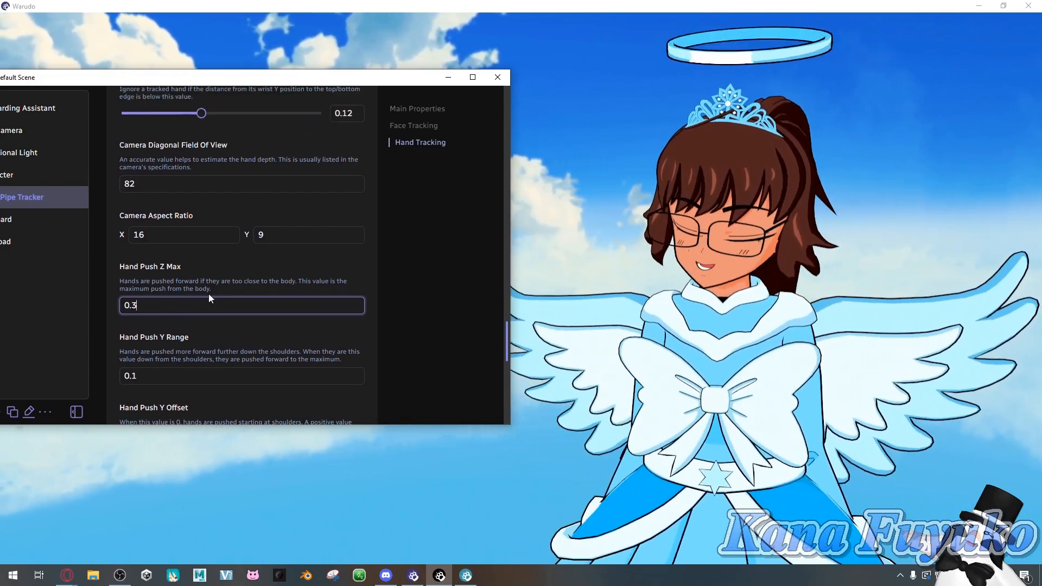
Try a Hand Push Y Range of 0.5.
{"action": "scroll", "coordinate": [227, 294], "scroll_direction": "down", "scroll_amount": 2}
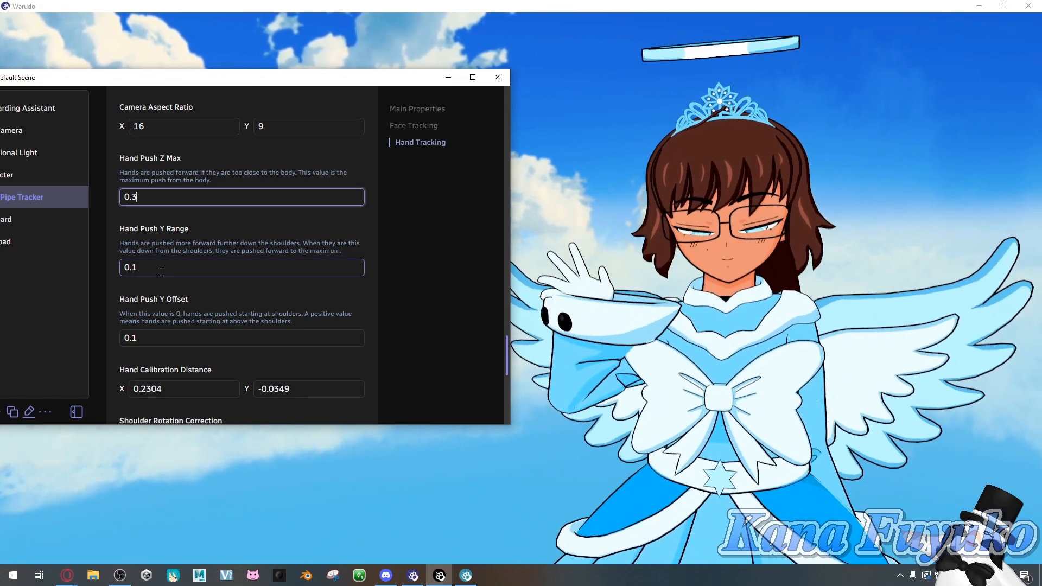
{"action": "mouse_move", "coordinate": [159, 244]}
{"action": "left_mouse_down"}
{"action": "mouse_move", "coordinate": [296, 244]}
{"action": "mouse_move", "coordinate": [160, 240]}
{"action": "left_mouse_up"}
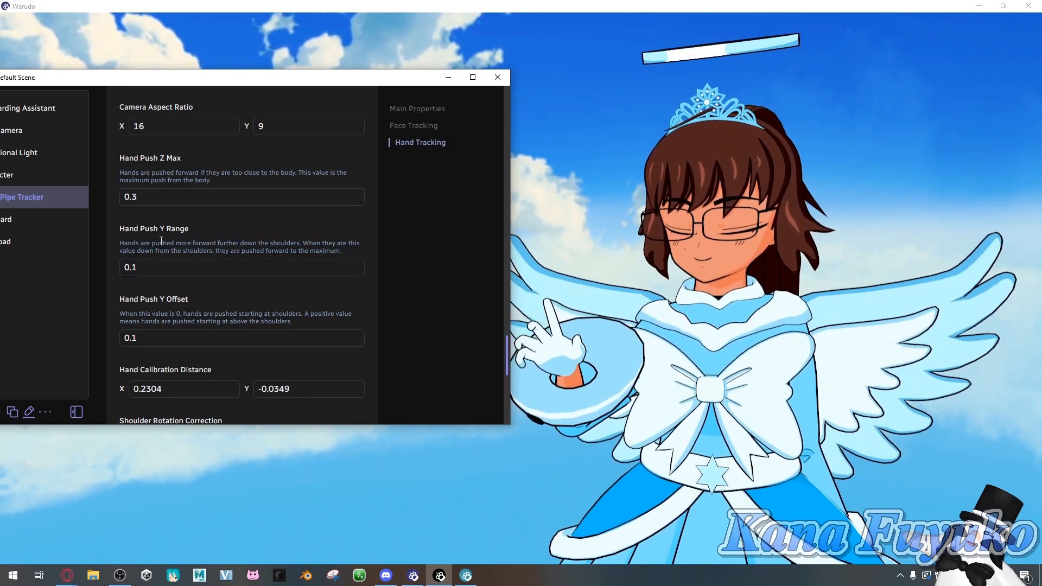
{"action": "left_click", "coordinate": [254, 247]}
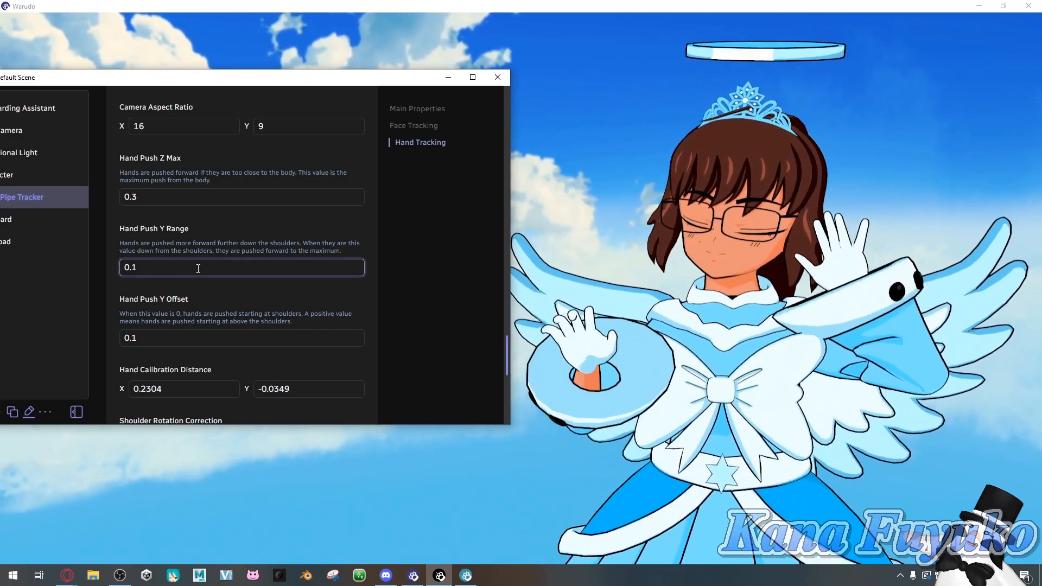
{"action": "key", "text": "BackSpace"}
{"action": "key", "text": "BackSpace"}
{"action": "key", "text": "BackSpace"}
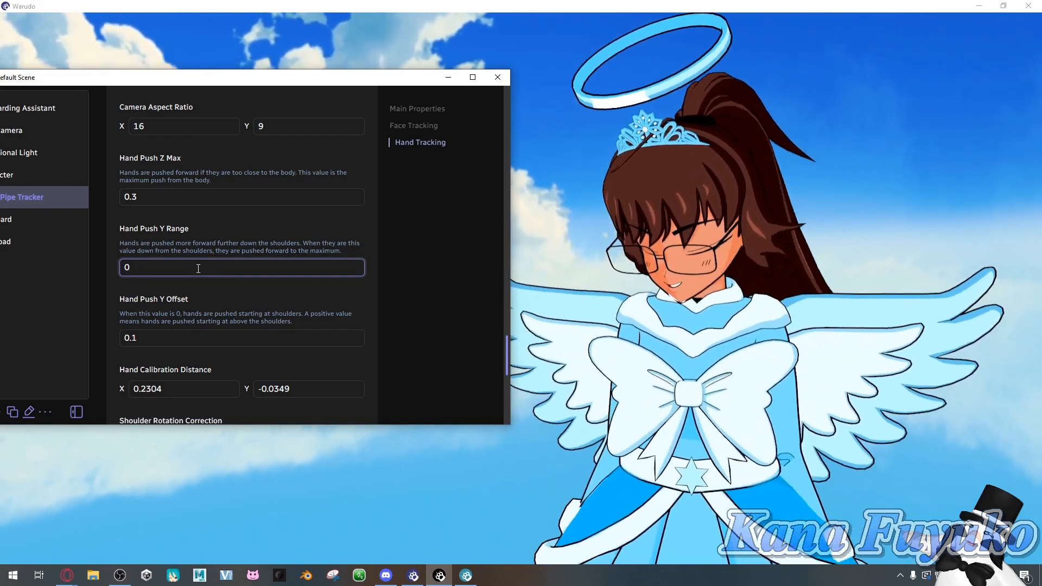
{"action": "type", "text": "5"}
{"action": "key", "text": "BackSpace"}
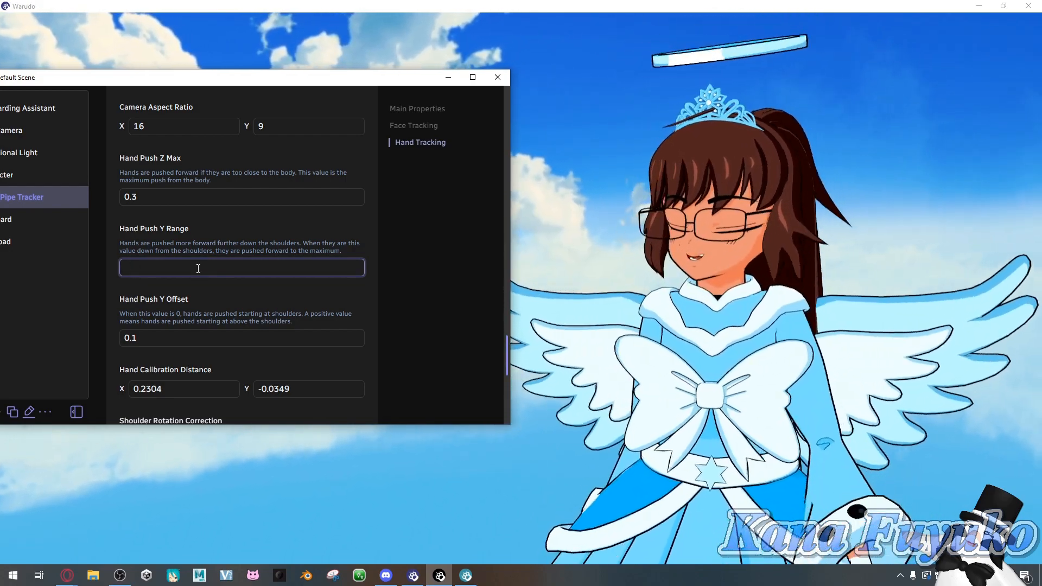
{"action": "type", "text": "0.5"}
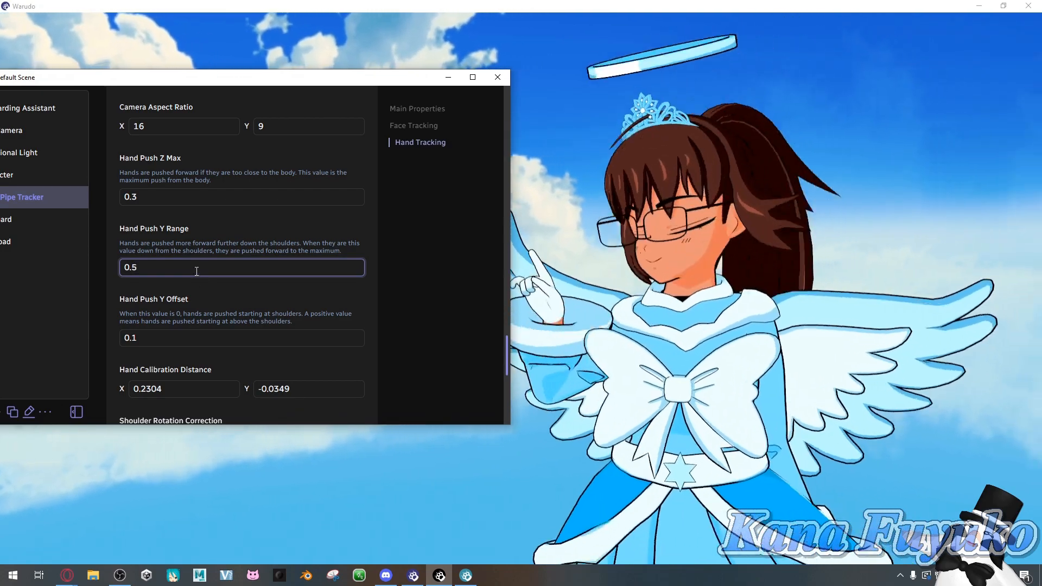
Reread the Hand Push Y Range description and reset that setting to its default of 0.1.
{"action": "left_click_drag", "start_coordinate": [344, 252], "coordinate": [130, 243]}
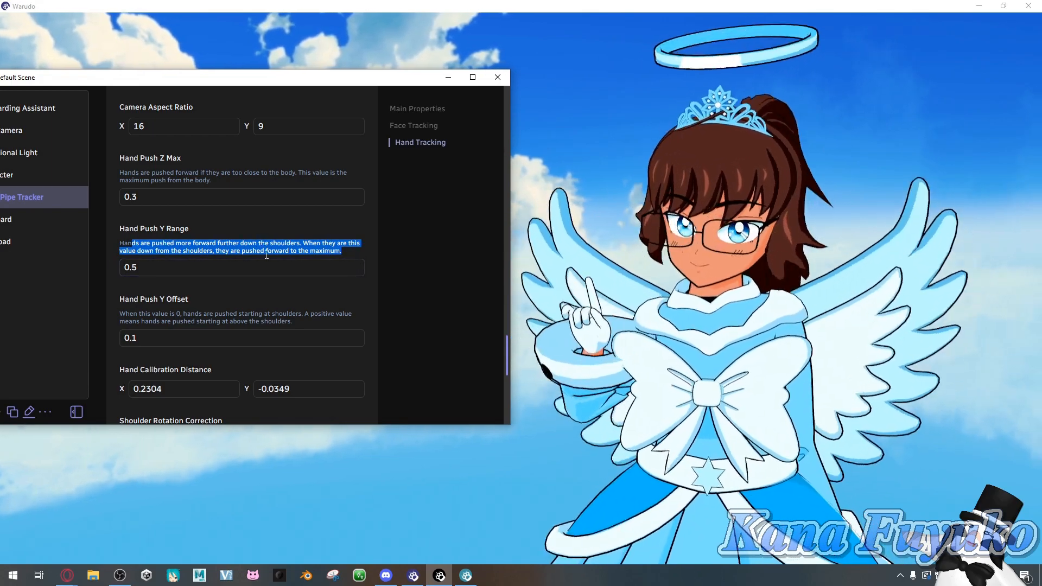
{"action": "left_click", "coordinate": [280, 237]}
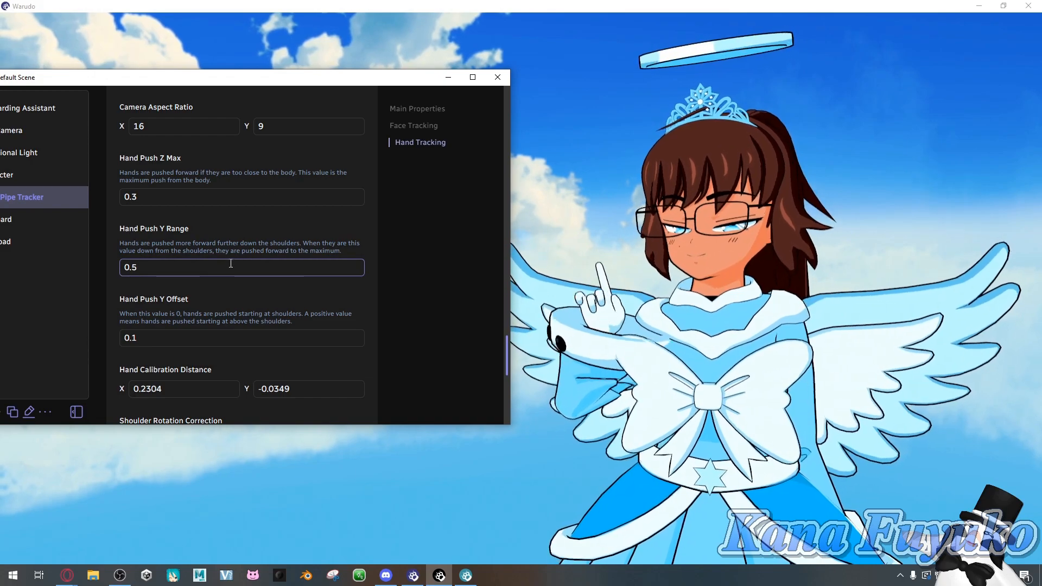
{"action": "left_click", "coordinate": [214, 268]}
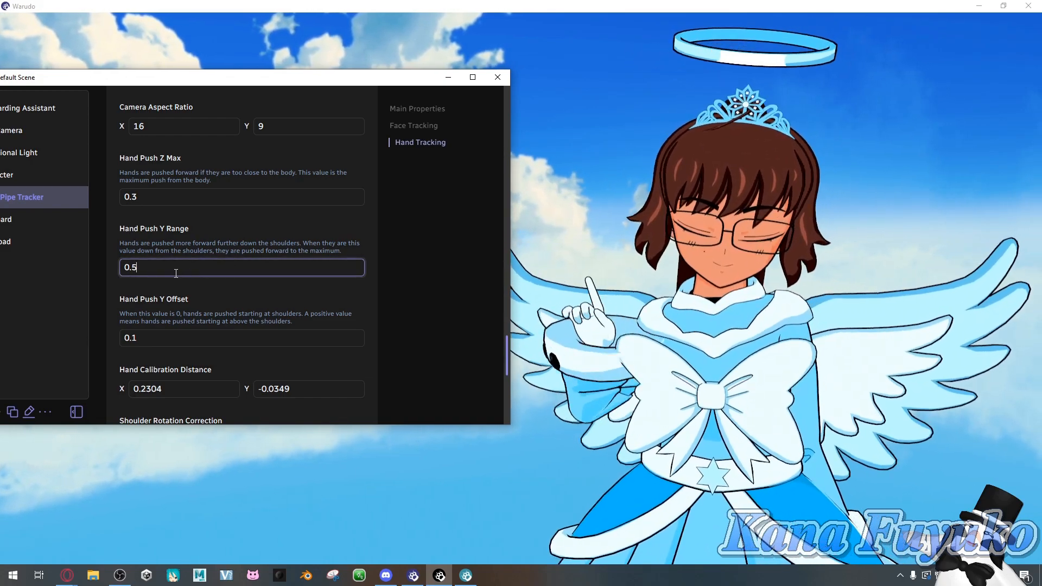
{"action": "key", "text": "BackSpace"}
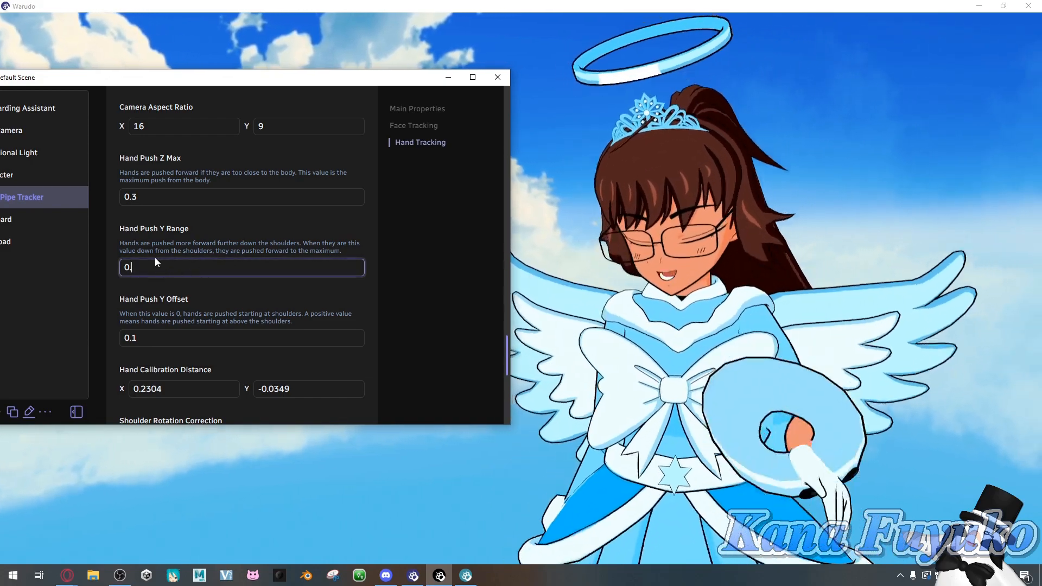
{"action": "left_click", "coordinate": [199, 234]}
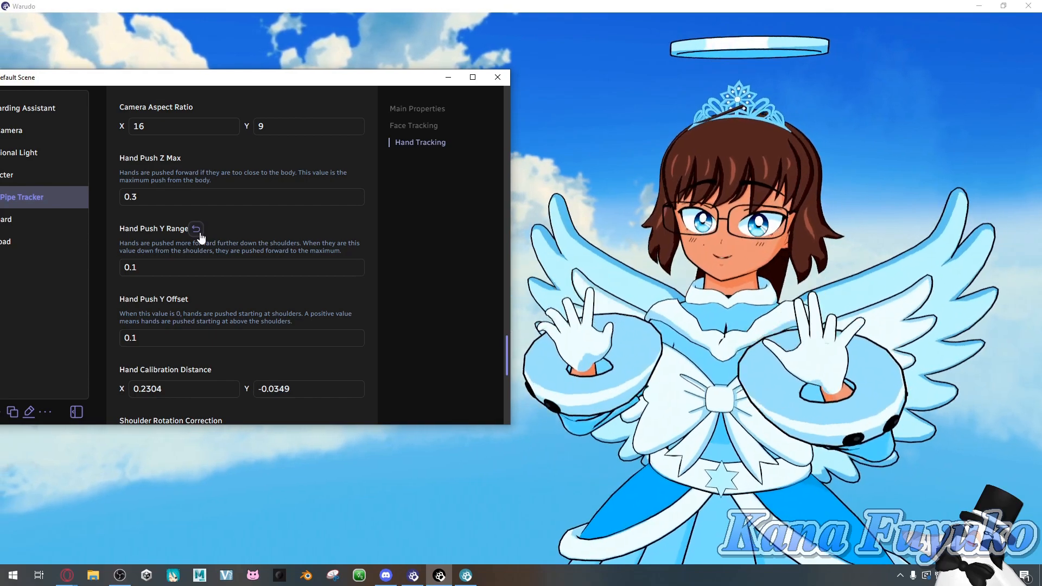
Try a Hand Push Y Offset of 0 and return it to 0.1.
{"action": "scroll", "coordinate": [200, 299], "scroll_direction": "down", "scroll_amount": 1}
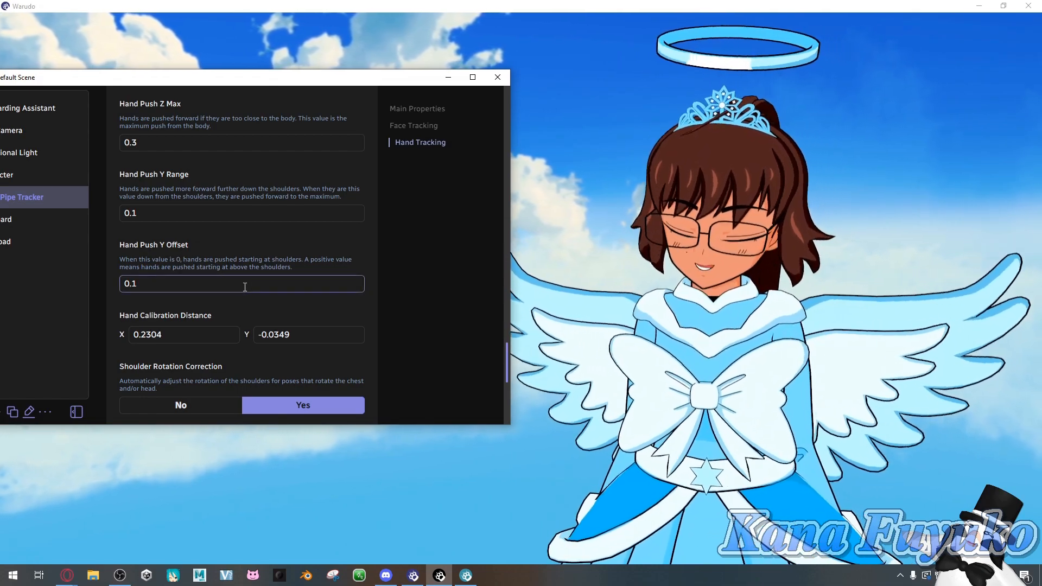
{"action": "left_click", "coordinate": [288, 279]}
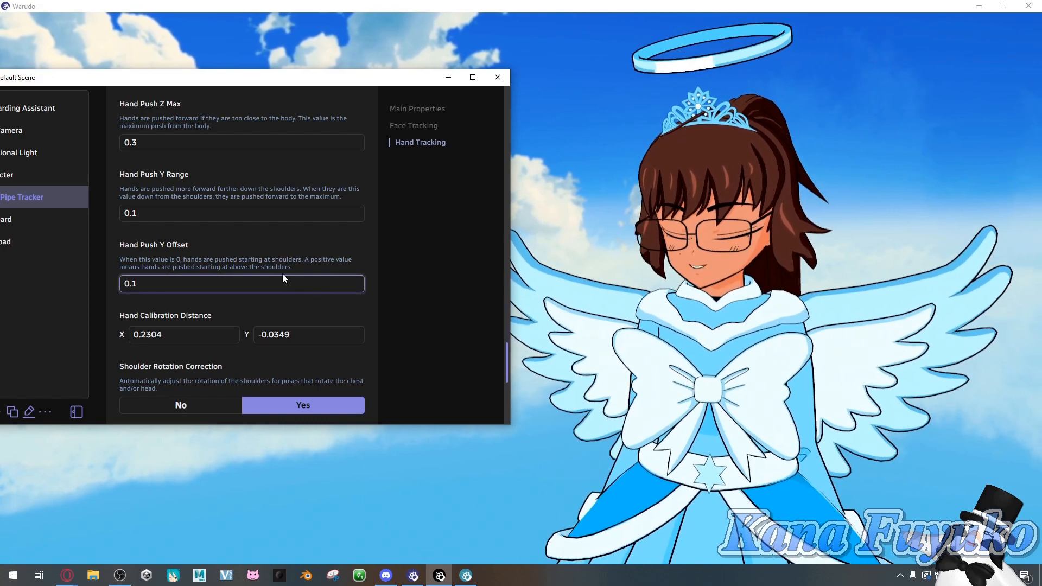
{"action": "key", "text": "BackSpace"}
{"action": "key", "text": "BackSpace"}
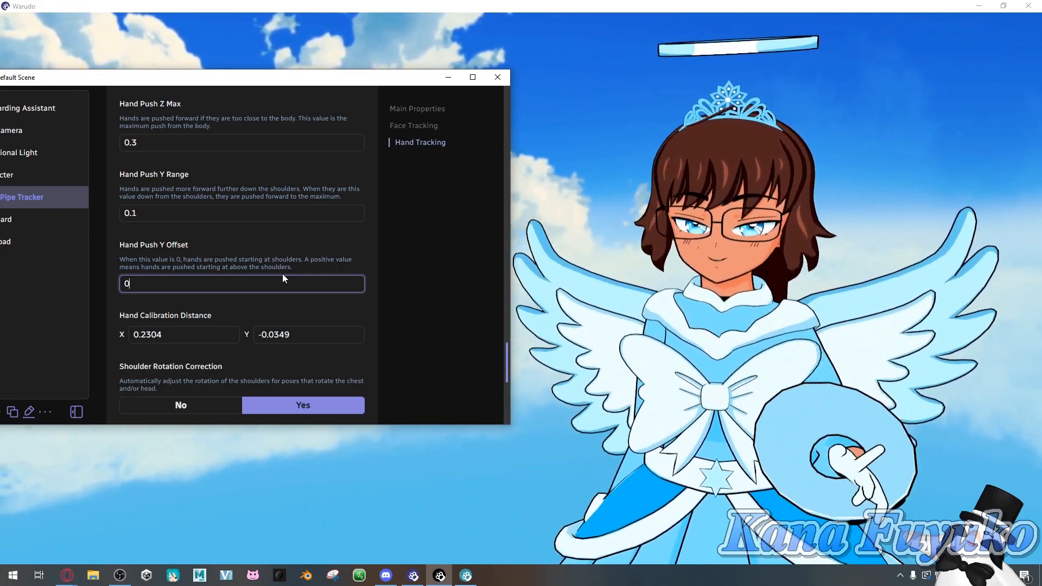
{"action": "type", "text": ".1"}
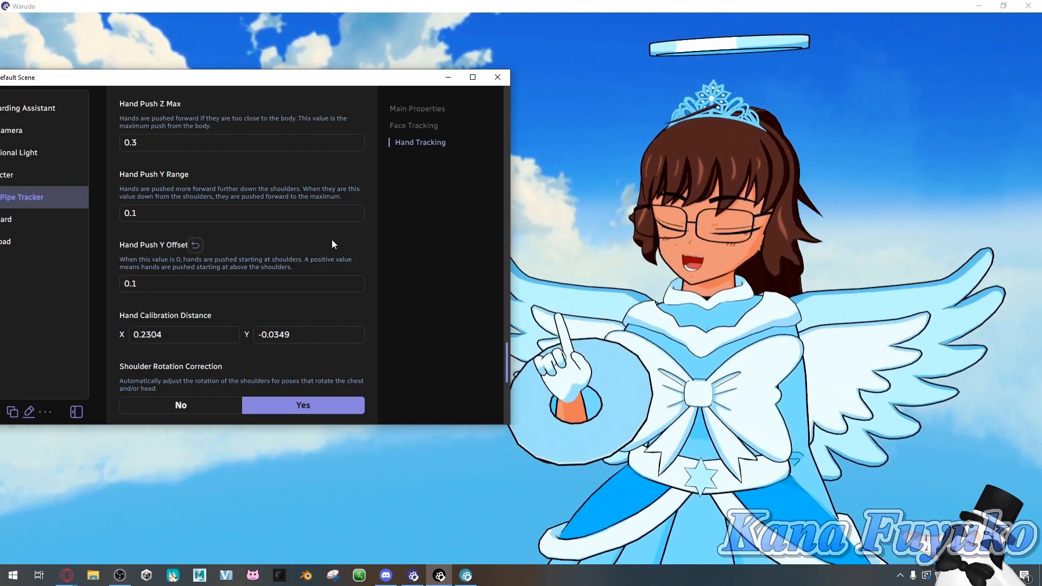
Review the Hand Calibration Distance together with the hand calibration option and the other hand tracking settings.
{"action": "scroll", "coordinate": [246, 324], "scroll_direction": "up", "scroll_amount": 5}
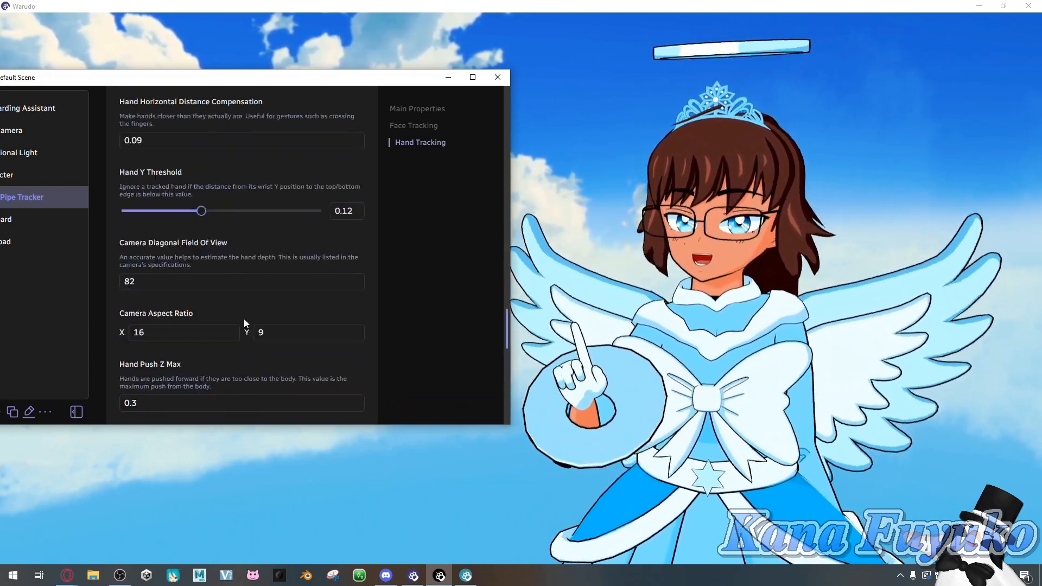
{"action": "scroll", "coordinate": [198, 326], "scroll_direction": "down", "scroll_amount": 5}
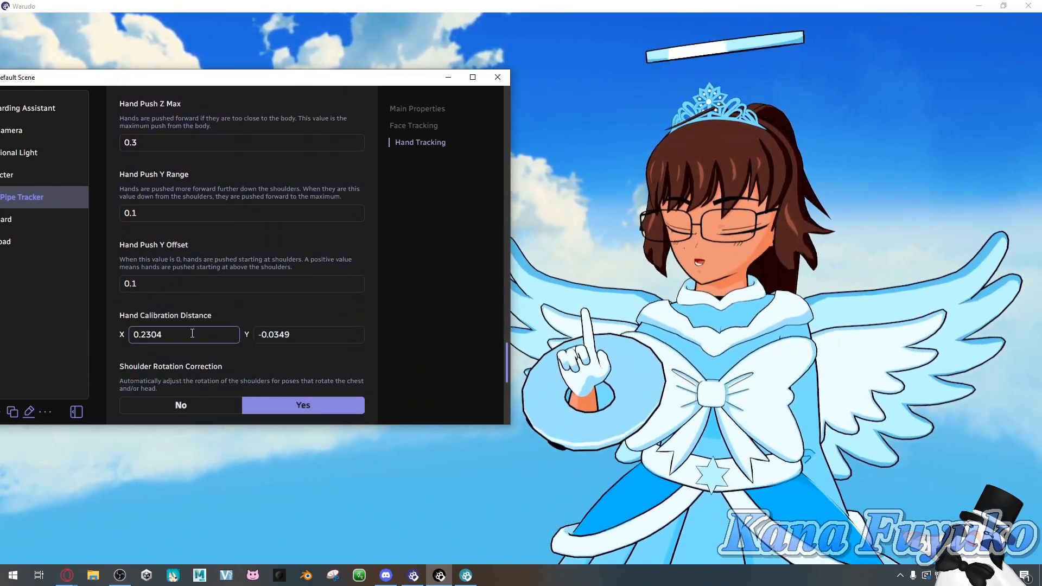
{"action": "scroll", "coordinate": [192, 333], "scroll_direction": "up", "scroll_amount": 15}
{"action": "scroll", "coordinate": [226, 269], "scroll_direction": "down", "scroll_amount": 1}
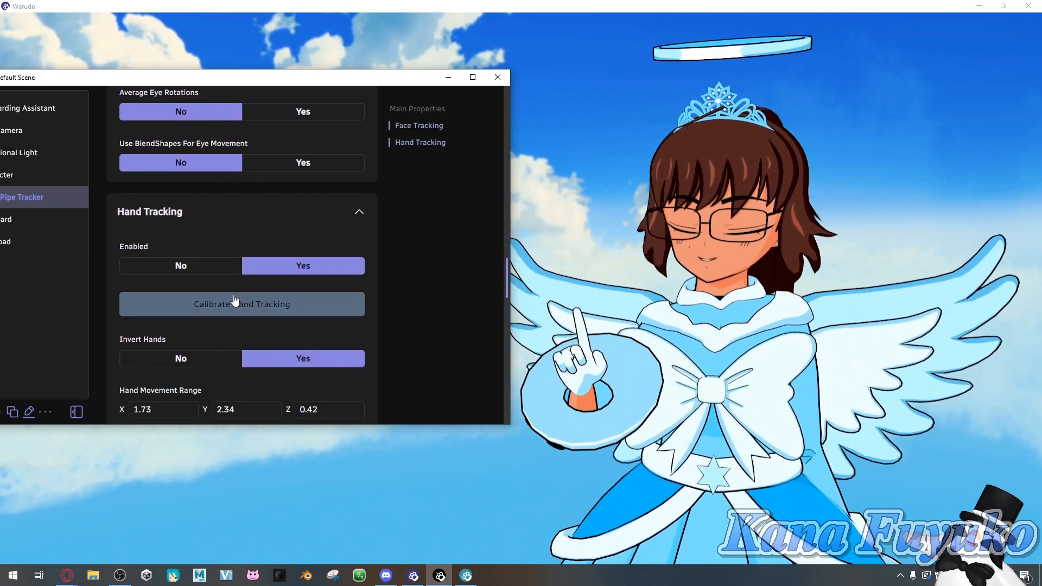
{"action": "scroll", "coordinate": [241, 298], "scroll_direction": "down", "scroll_amount": 15}
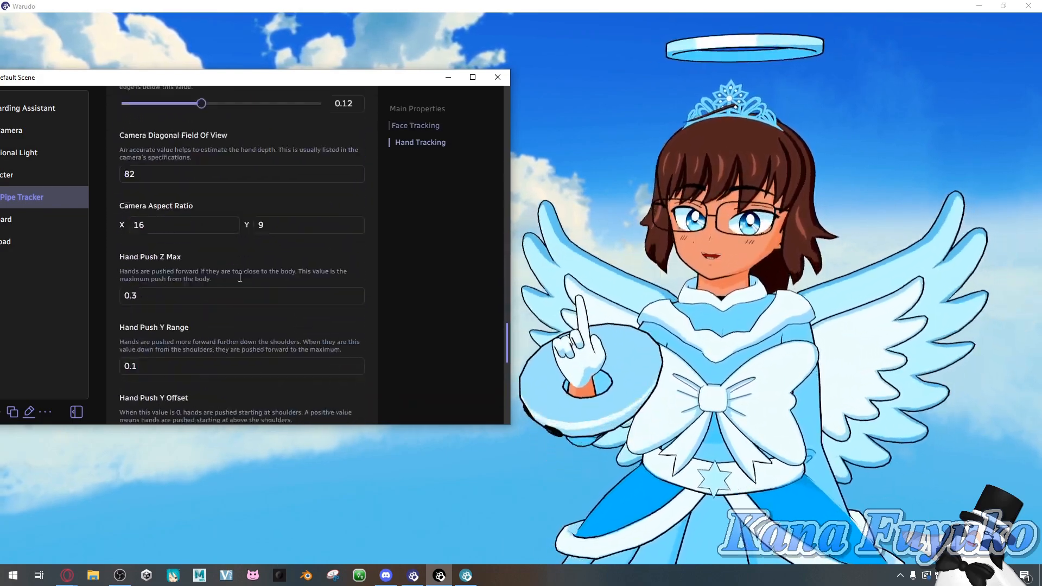
{"action": "scroll", "coordinate": [222, 282], "scroll_direction": "up", "scroll_amount": 4}
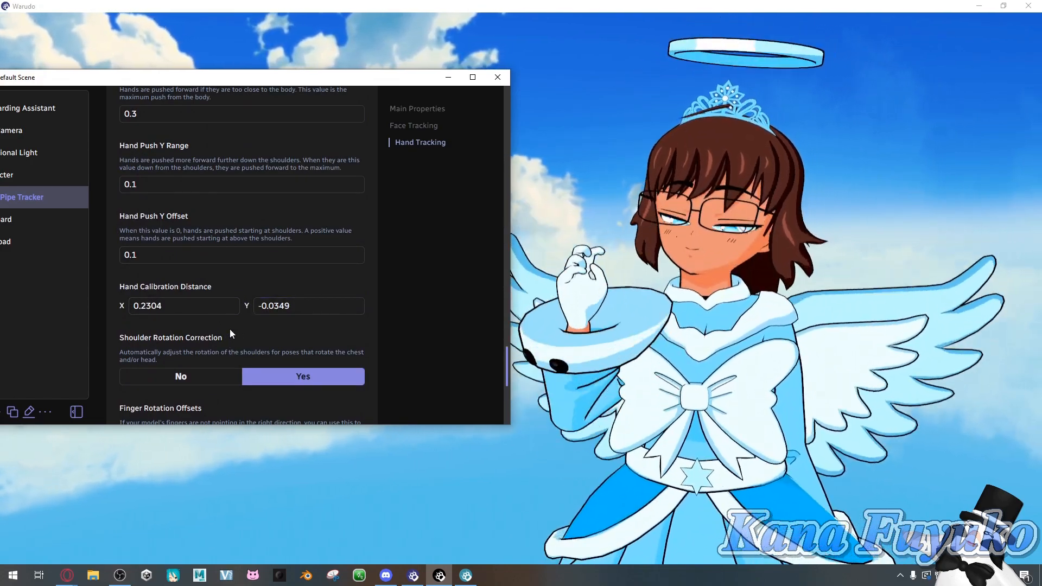
Turn Shoulder Rotation Correction off to compare the raised-arm pose, and turn it back on.
{"action": "scroll", "coordinate": [230, 329], "scroll_direction": "down", "scroll_amount": 1}
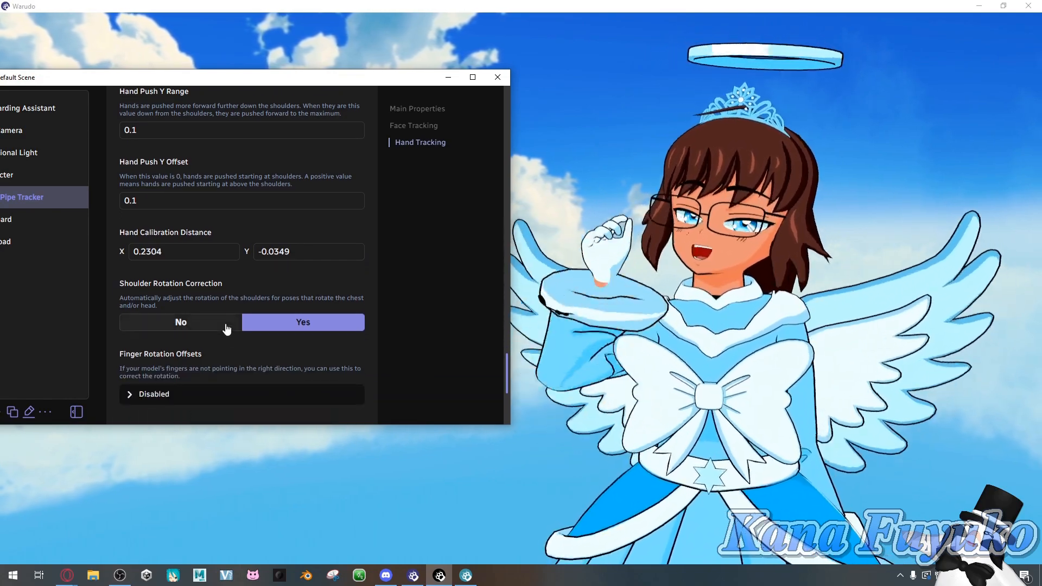
{"action": "scroll", "coordinate": [227, 326], "scroll_direction": "down", "scroll_amount": 1}
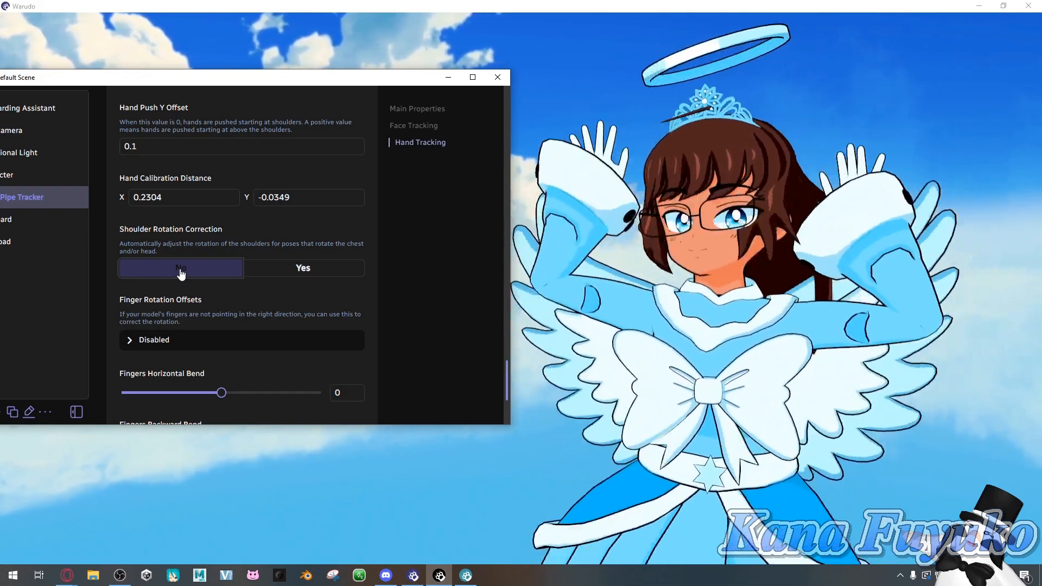
{"action": "scroll", "coordinate": [181, 273], "scroll_direction": "up", "scroll_amount": 1}
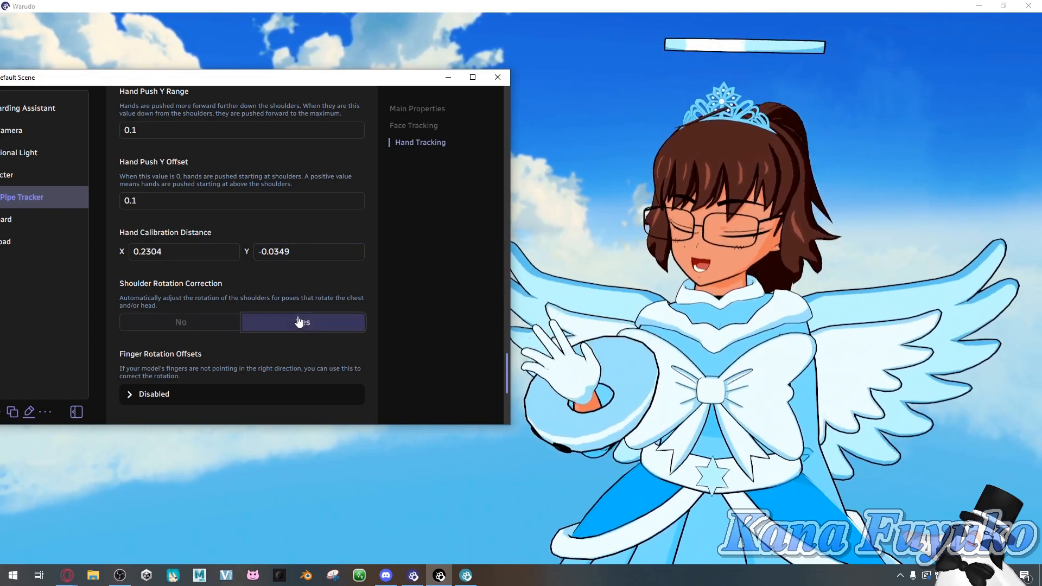
{"action": "scroll", "coordinate": [276, 298], "scroll_direction": "down", "scroll_amount": 2}
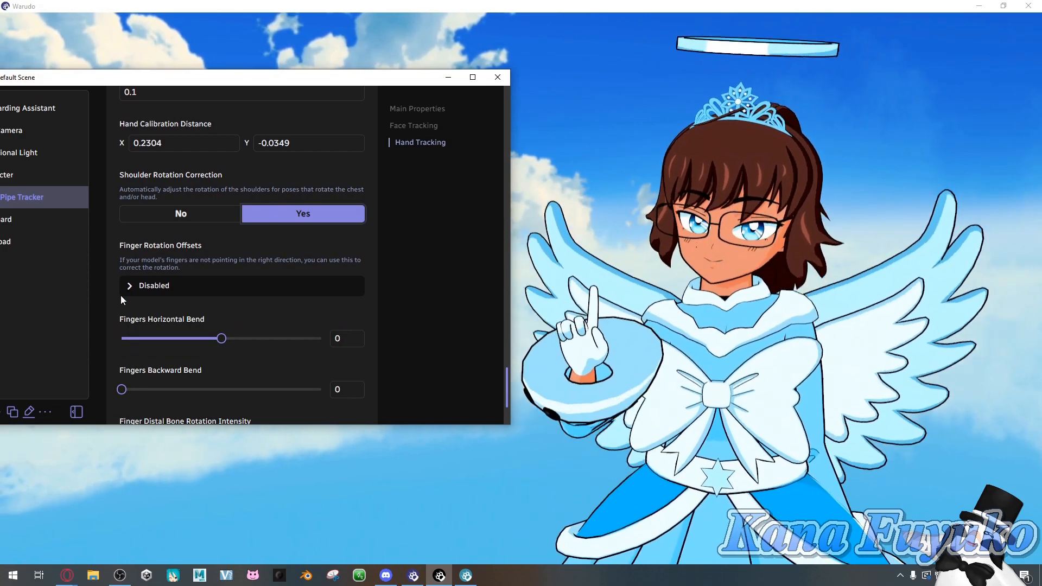
Enable the Finger Rotation Offsets for the thumb and try an offset of X 2.9 and Y -6.13.
{"action": "left_click", "coordinate": [147, 287]}
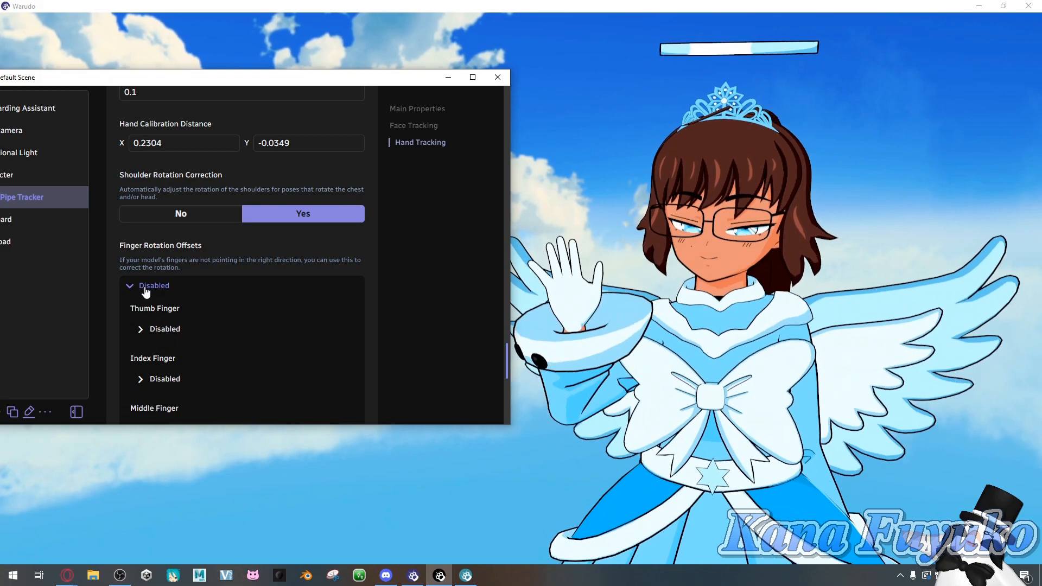
{"action": "left_click", "coordinate": [149, 330]}
{"action": "scroll", "coordinate": [149, 318], "scroll_direction": "down", "scroll_amount": 2}
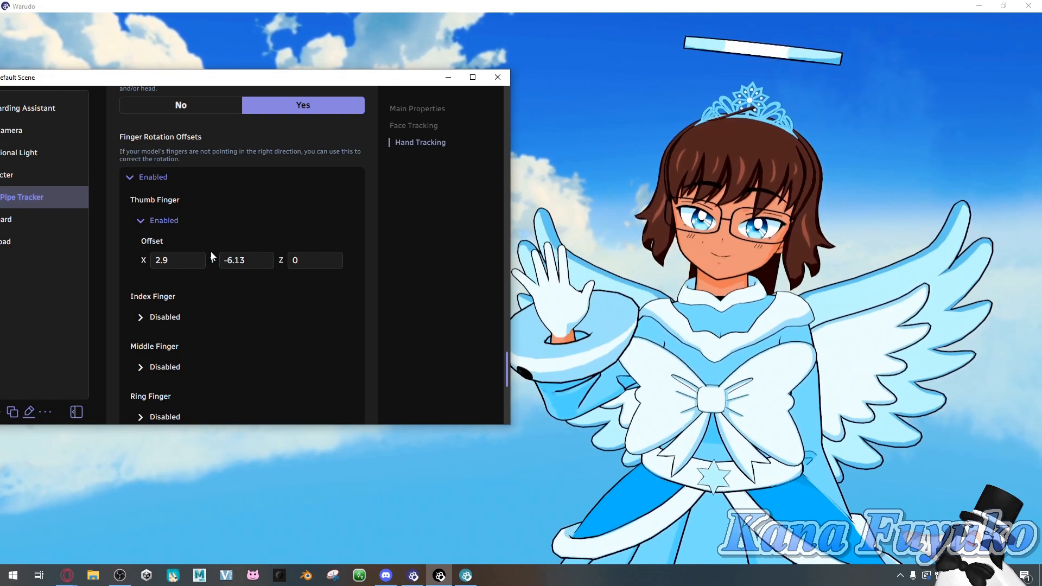
Reset the thumb's X and Y offsets to 0 and disable the Finger Rotation Offsets.
{"action": "left_click", "coordinate": [253, 261]}
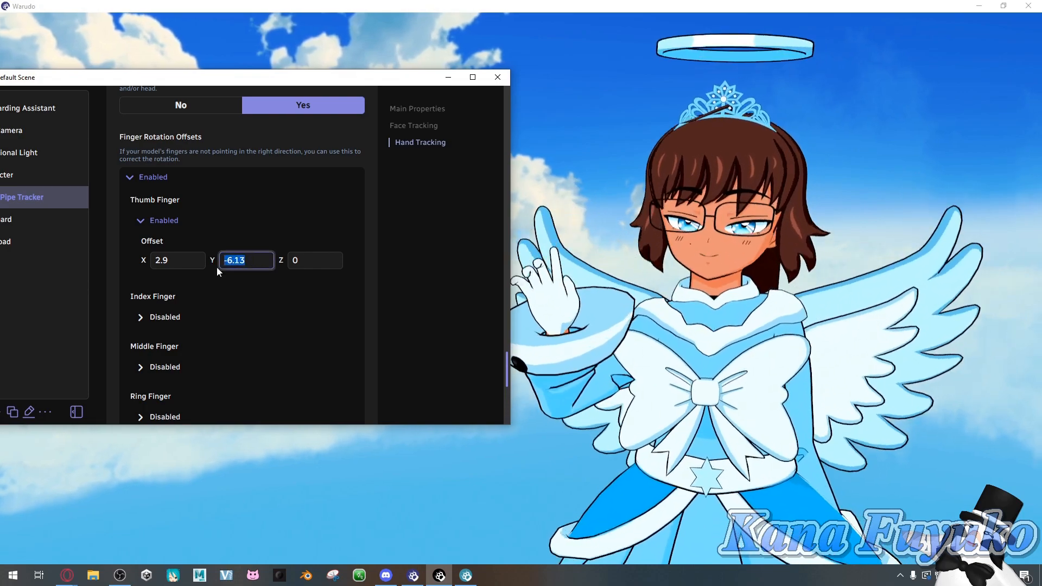
{"action": "type", "text": "0"}
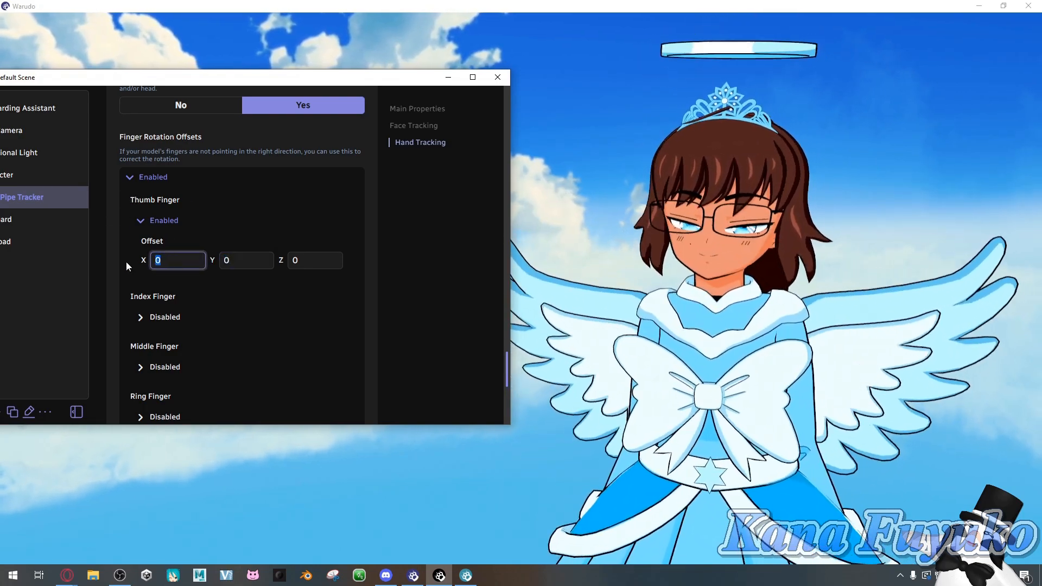
{"action": "left_click", "coordinate": [157, 221]}
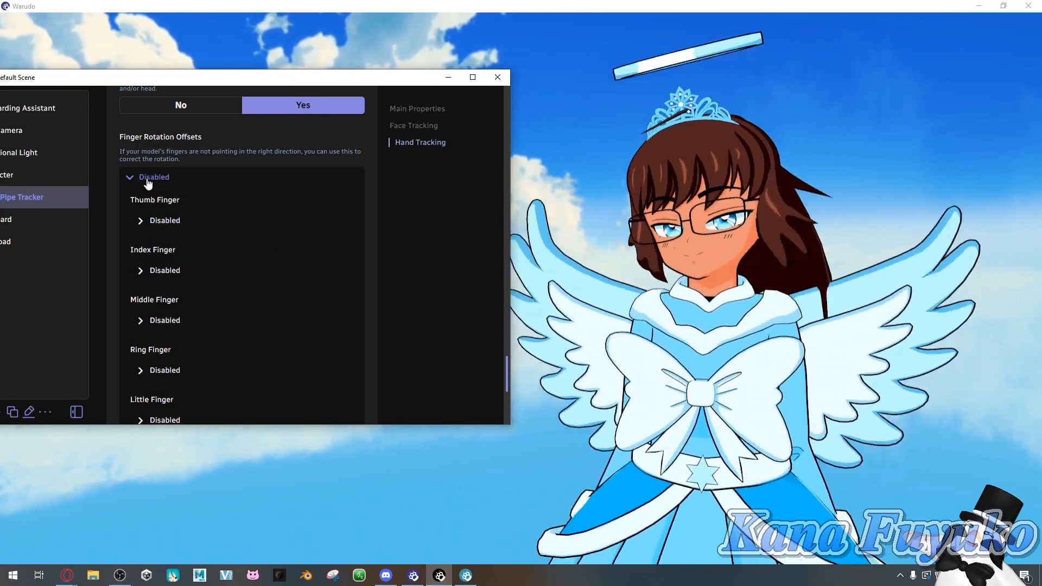
{"action": "left_click", "coordinate": [147, 181]}
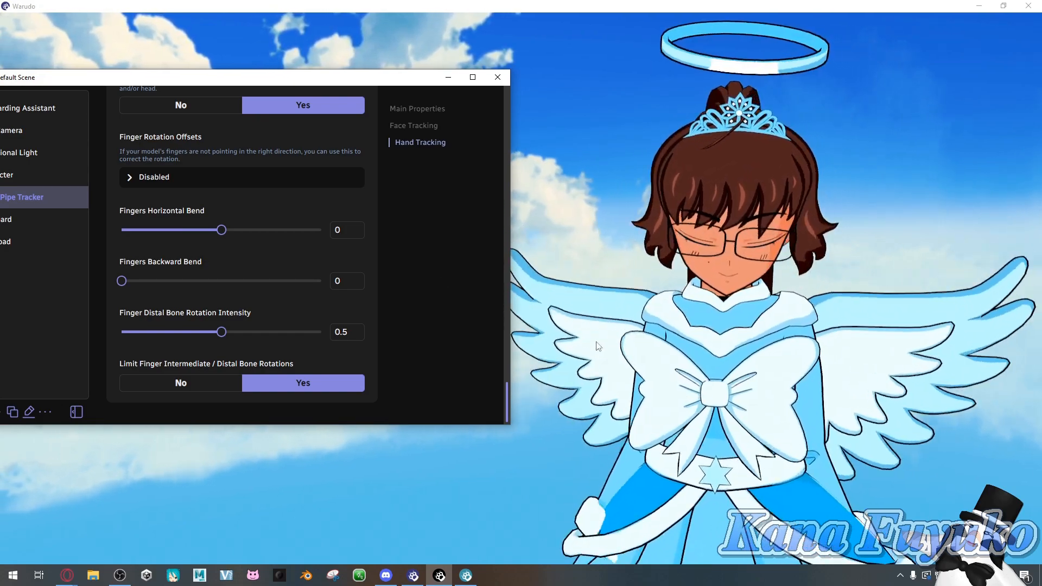
Frame the character's hand up close and raise the Fingers Horizontal Bend to about 0.0015.
{"action": "left_click", "coordinate": [617, 334]}
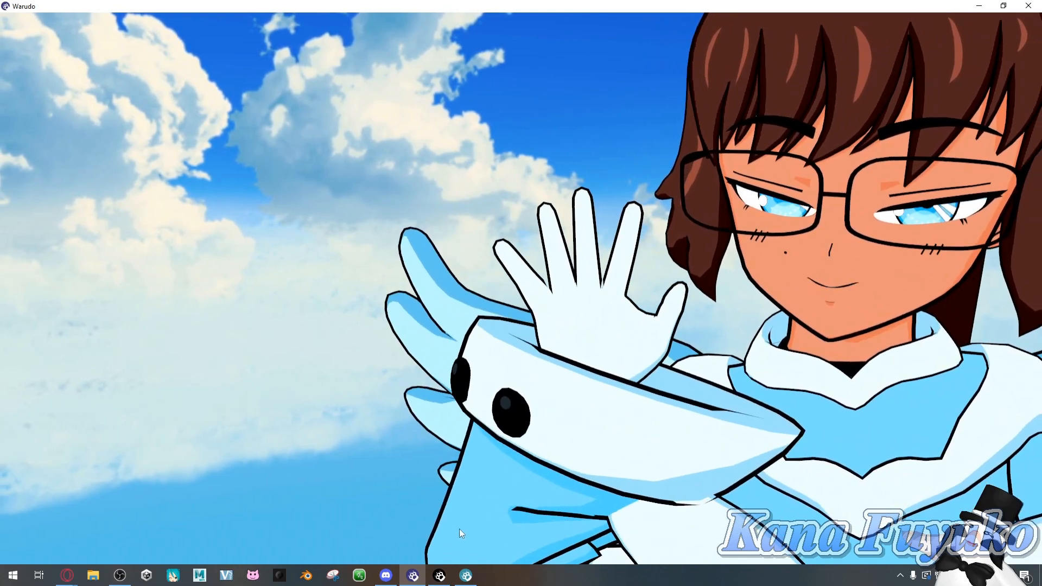
{"action": "left_click", "coordinate": [439, 575]}
{"action": "left_click_drag", "start_coordinate": [221, 231], "coordinate": [237, 248]}
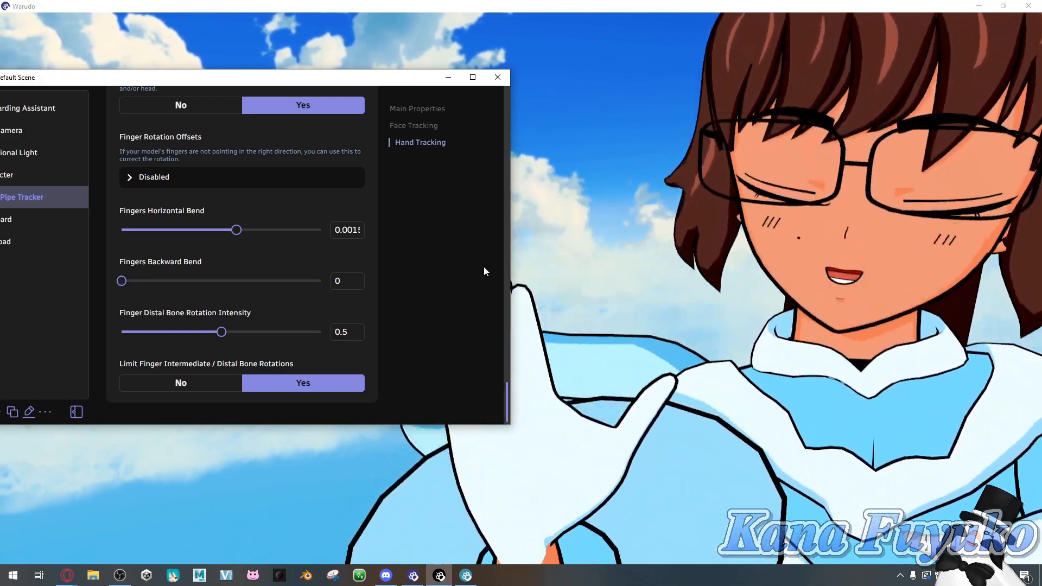
Frame the character's raised hand and raise the Fingers Backward Bend to about 0.0005.
{"action": "left_click", "coordinate": [565, 318]}
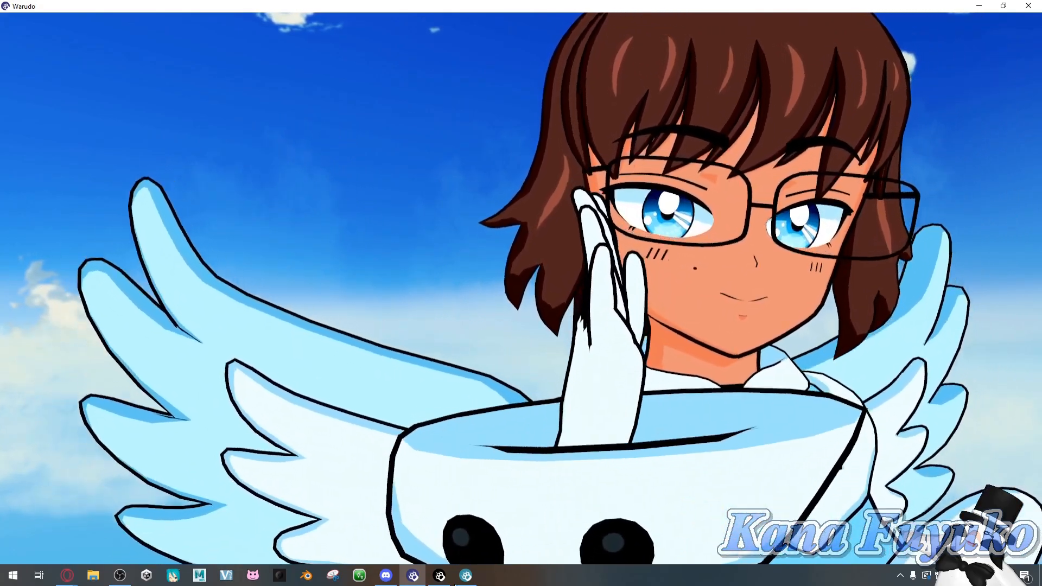
{"action": "left_click", "coordinate": [465, 575]}
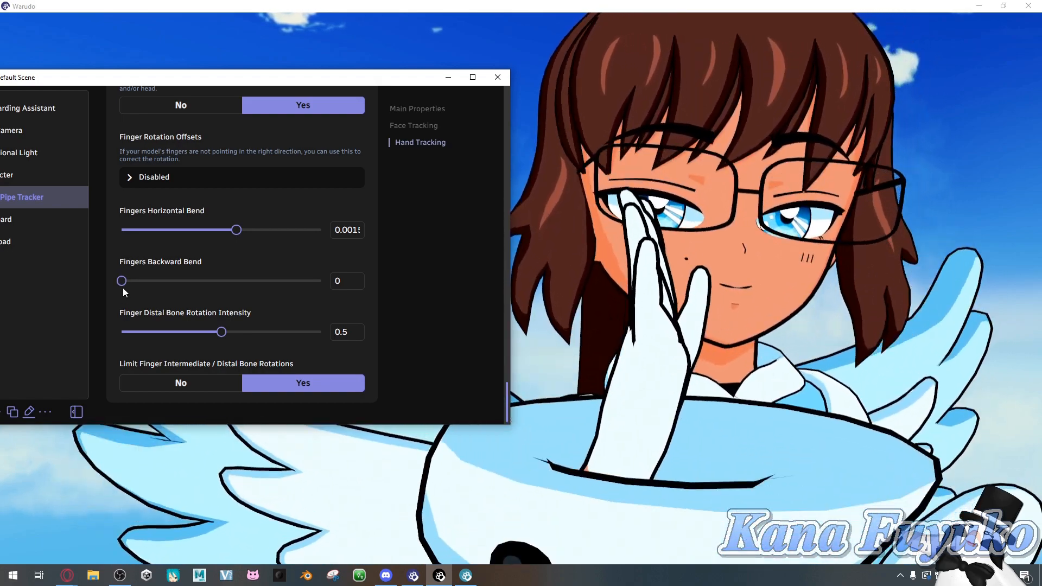
{"action": "mouse_move", "coordinate": [127, 285]}
{"action": "left_mouse_down"}
{"action": "mouse_move", "coordinate": [317, 280]}
{"action": "mouse_move", "coordinate": [126, 287]}
{"action": "left_mouse_up"}
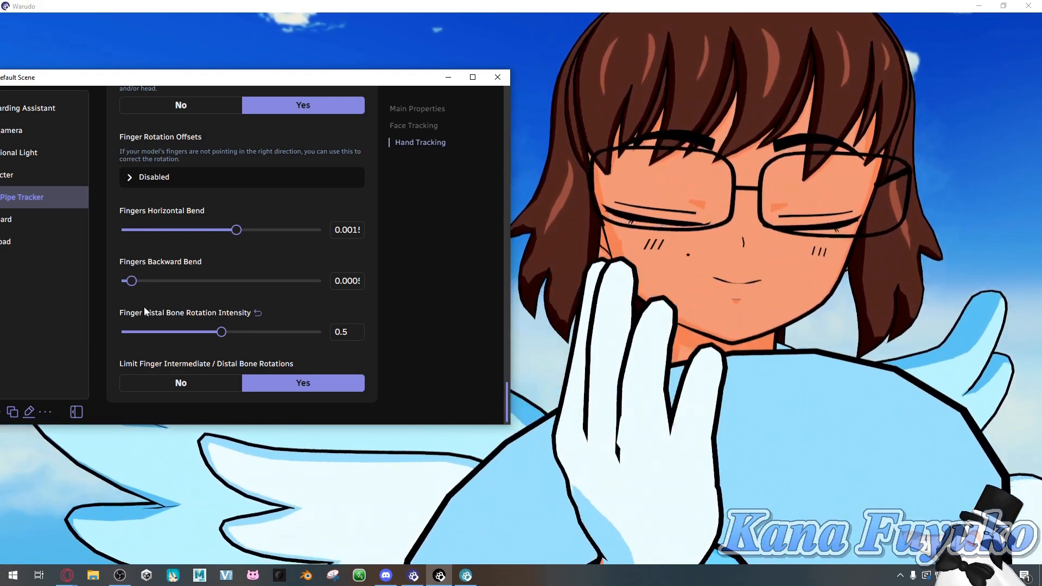
Try different Finger Distal Bone Rotation Intensity levels and settle on 0.45.
{"action": "left_click_drag", "start_coordinate": [228, 332], "coordinate": [414, 325]}
{"action": "mouse_move", "coordinate": [212, 383]}
{"action": "left_mouse_down"}
{"action": "mouse_move", "coordinate": [109, 405]}
{"action": "mouse_move", "coordinate": [292, 370]}
{"action": "mouse_move", "coordinate": [205, 373]}
{"action": "left_mouse_up"}
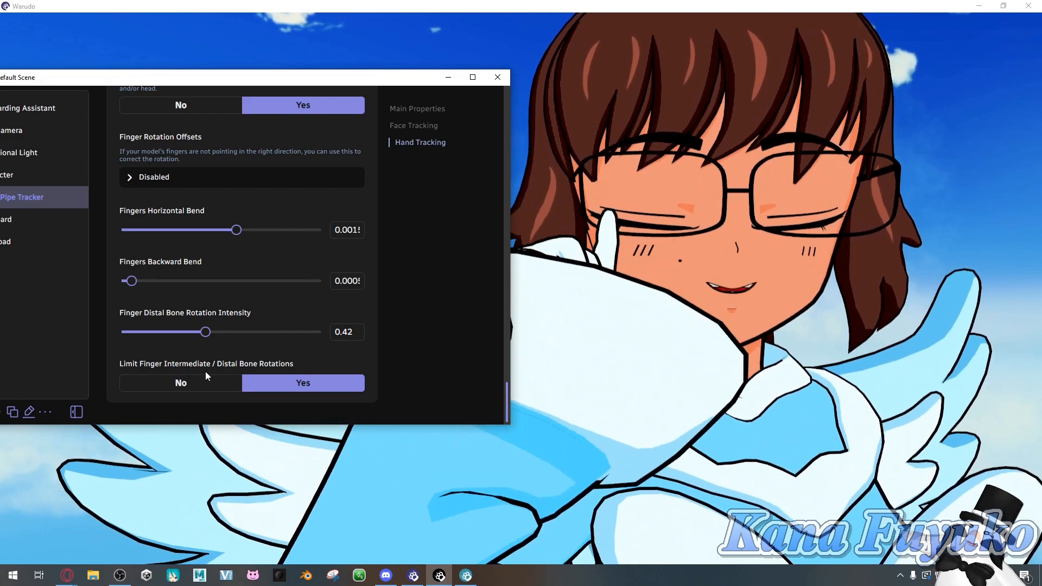
{"action": "left_click_drag", "start_coordinate": [205, 372], "coordinate": [212, 326]}
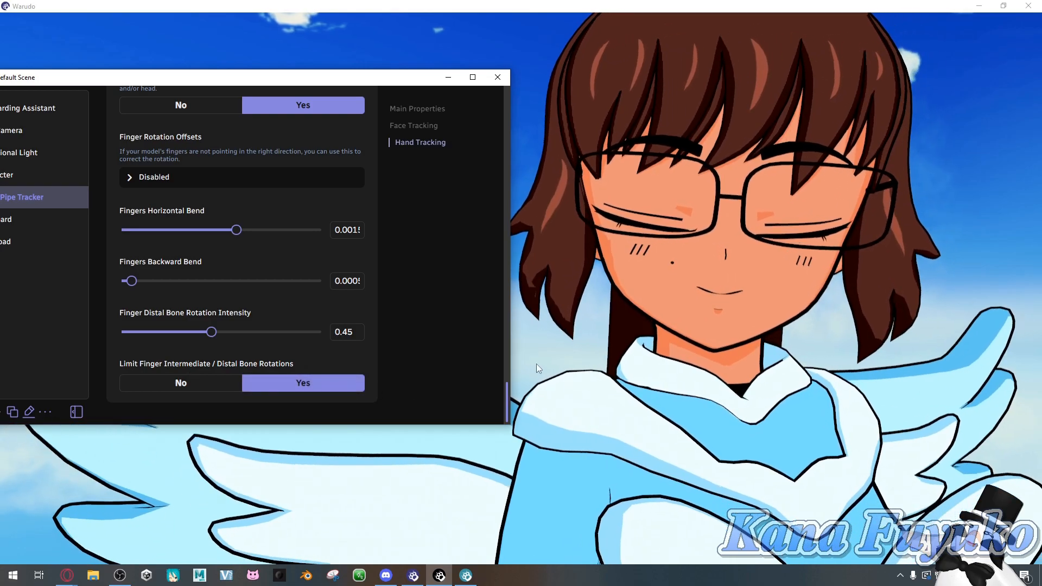
Turn Limit Finger Intermediate / Distal Bone Rotations off to compare the finger poses, and turn it back on.
{"action": "left_click", "coordinate": [549, 381]}
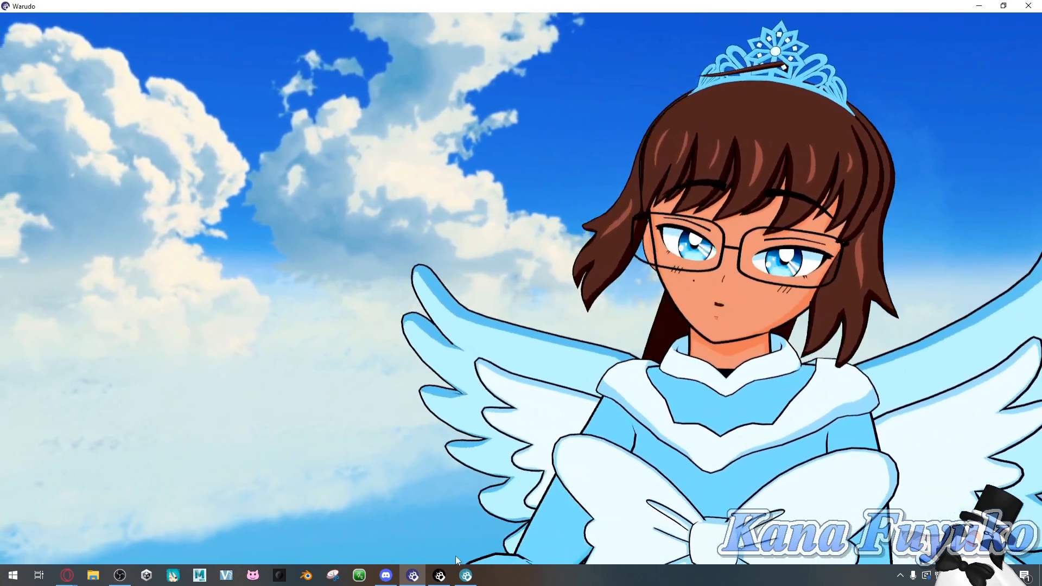
{"action": "left_click", "coordinate": [440, 575]}
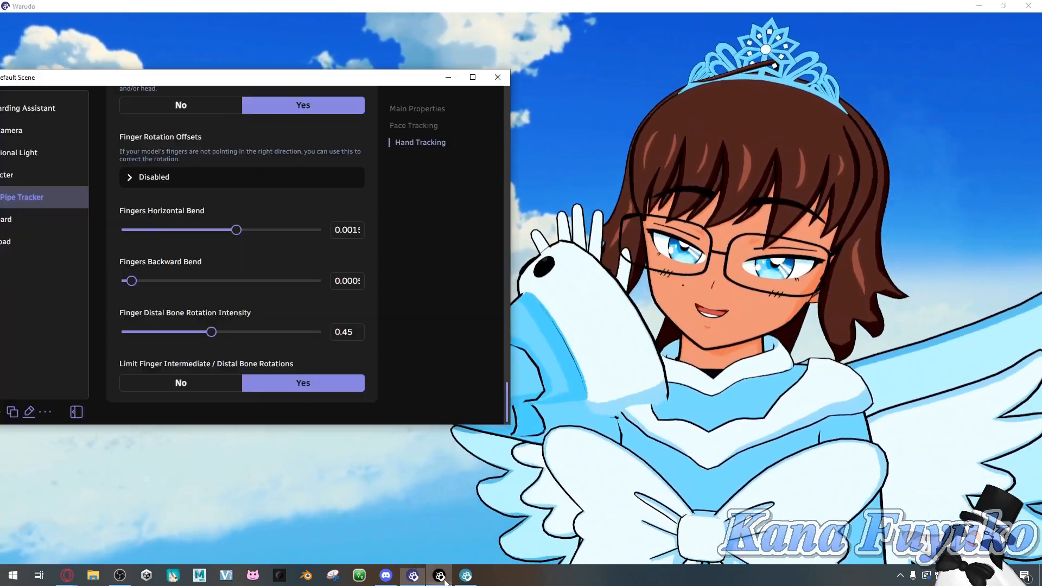
{"action": "left_click", "coordinate": [658, 402]}
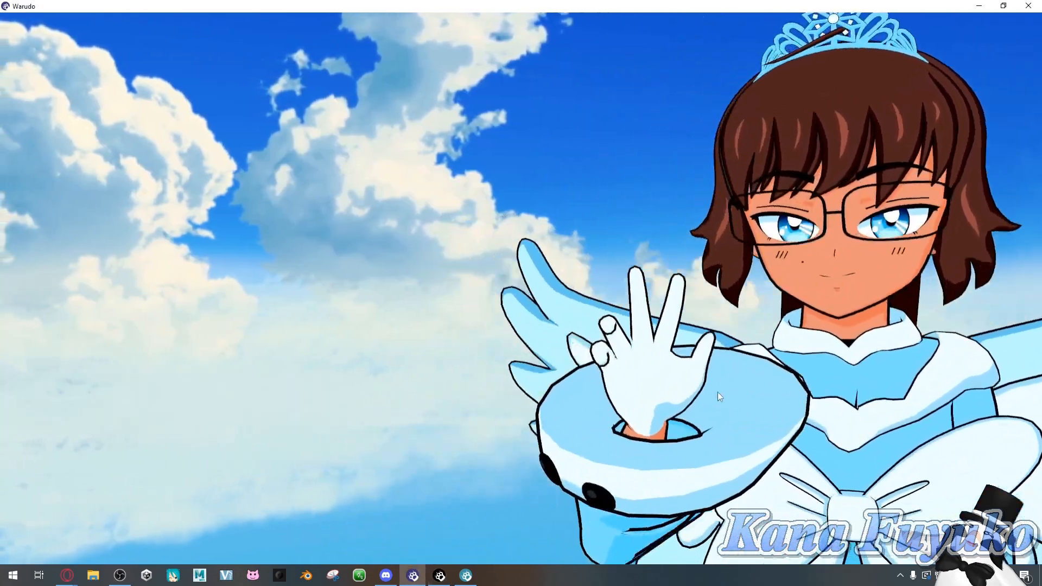
{"action": "left_click", "coordinate": [440, 574]}
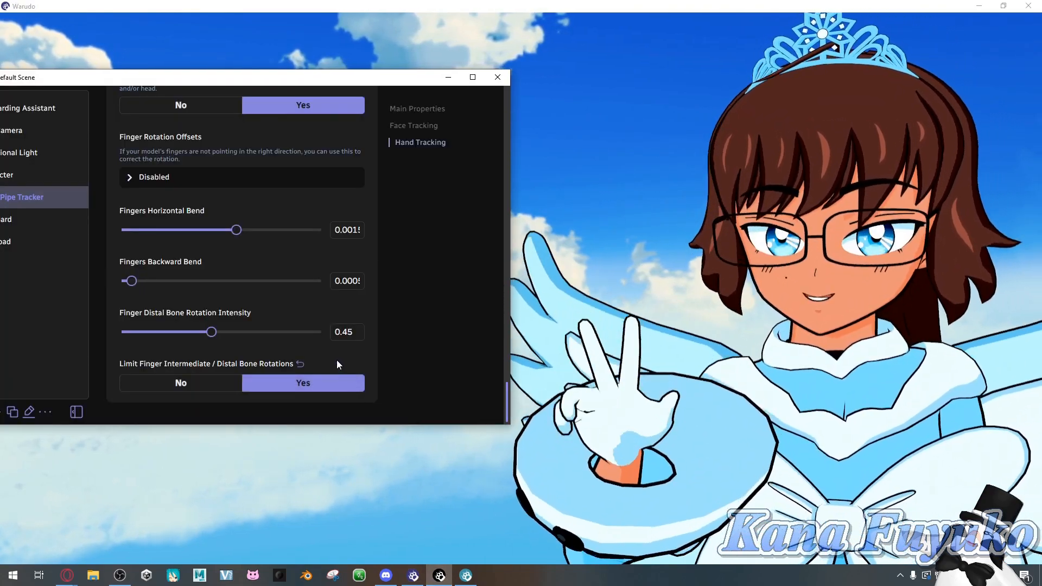
{"action": "left_click", "coordinate": [195, 383]}
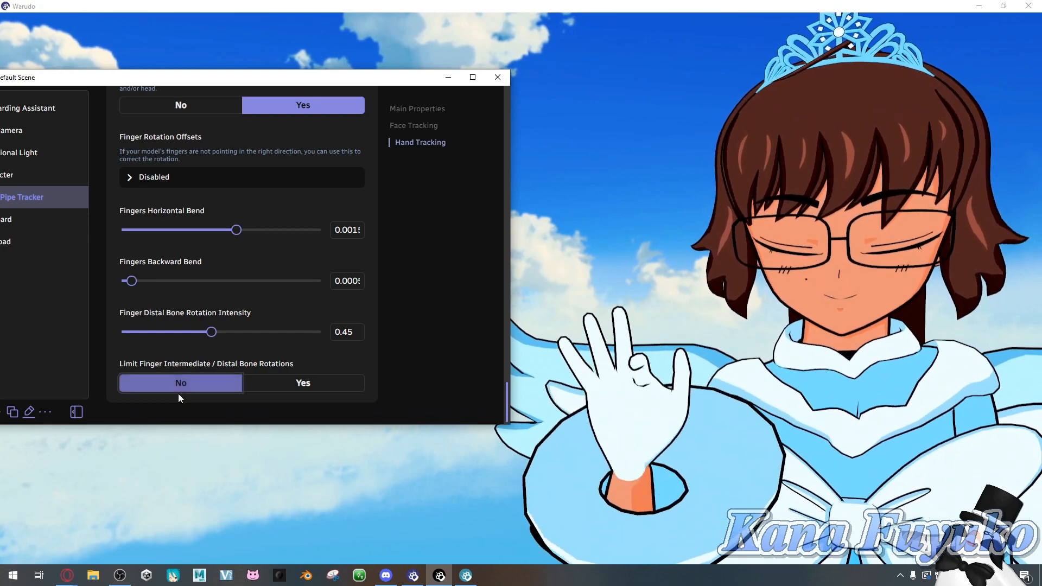
{"action": "left_click", "coordinate": [272, 386]}
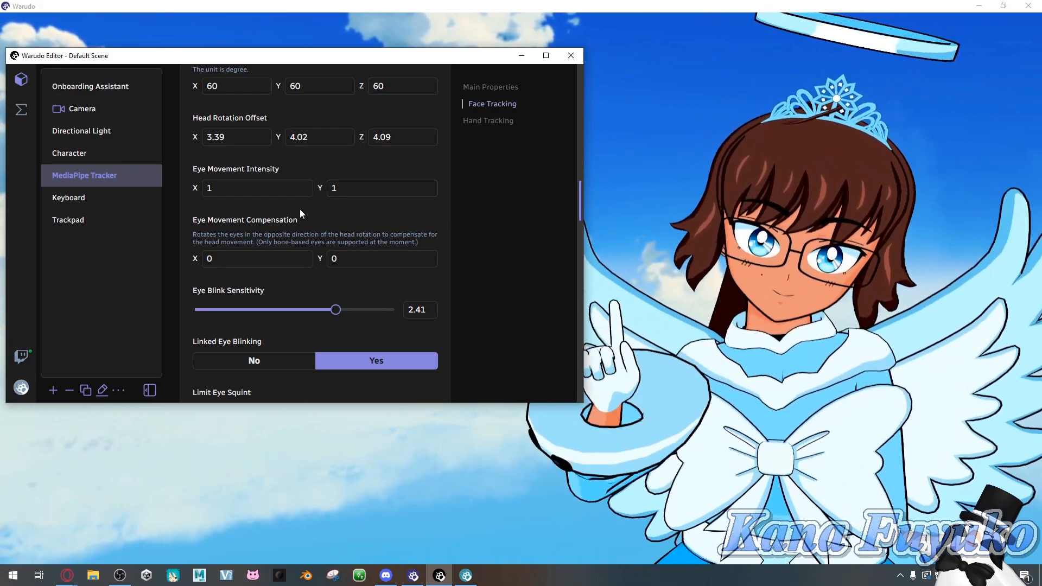
Switch from the tracker's asset settings to the blueprints and open Pose Tracking - MediaPipe.
{"action": "left_click", "coordinate": [226, 187]}
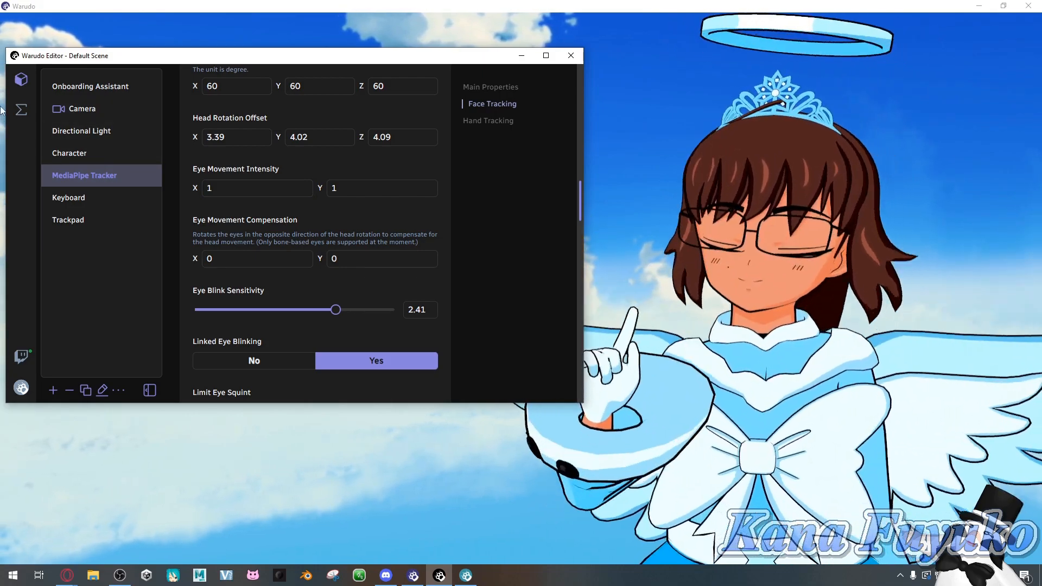
{"action": "left_click", "coordinate": [22, 111]}
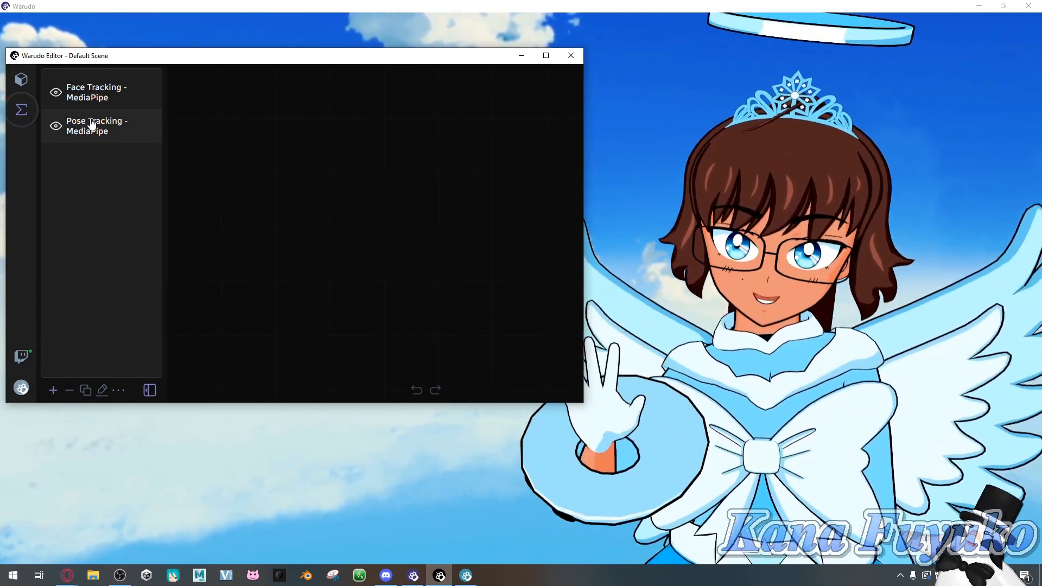
{"action": "left_click", "coordinate": [92, 125]}
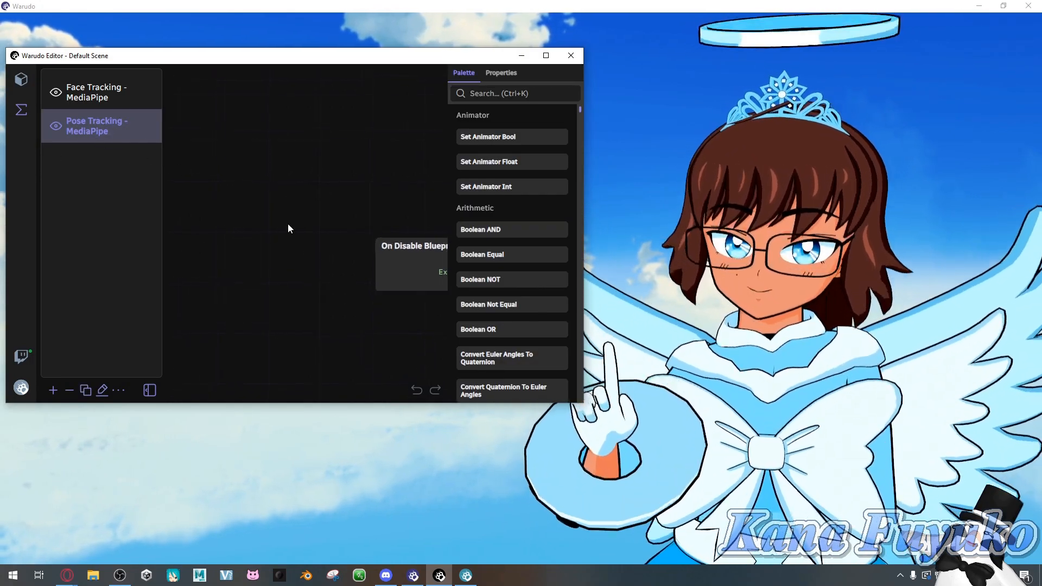
Set the Smooth Time to 0.38 on the Smooth Rotation List node below Float Subtraction, and make the editor window taller.
{"action": "scroll", "coordinate": [301, 292], "scroll_direction": "down", "scroll_amount": 1}
{"action": "left_click_drag", "start_coordinate": [360, 294], "coordinate": [202, 211]}
{"action": "scroll", "coordinate": [323, 287], "scroll_direction": "down", "scroll_amount": 2}
{"action": "left_click_drag", "start_coordinate": [364, 299], "coordinate": [229, 167]}
{"action": "scroll", "coordinate": [293, 274], "scroll_direction": "down", "scroll_amount": 2}
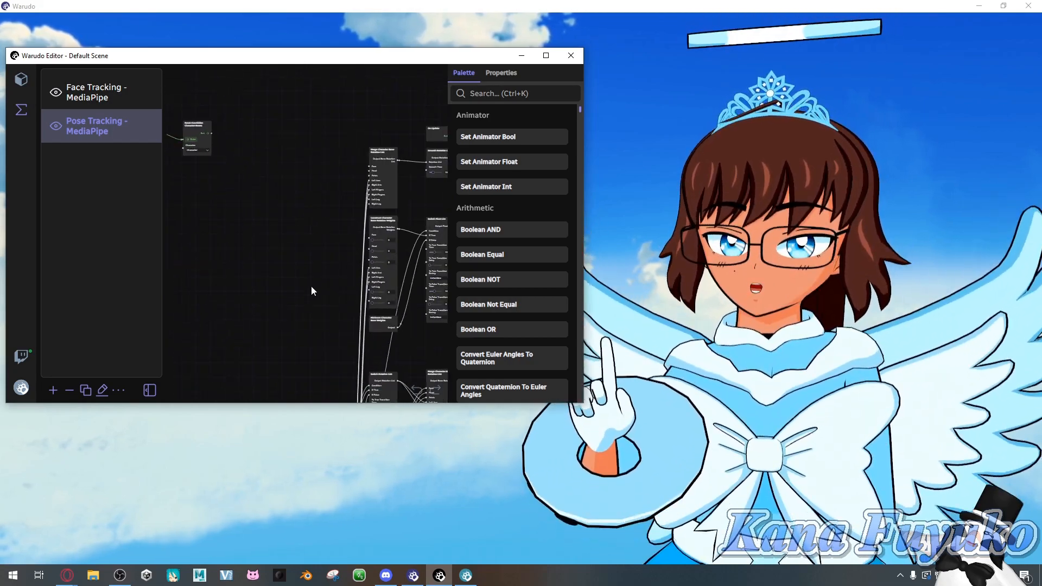
{"action": "left_click_drag", "start_coordinate": [323, 299], "coordinate": [185, 154]}
{"action": "scroll", "coordinate": [371, 330], "scroll_direction": "up", "scroll_amount": 5}
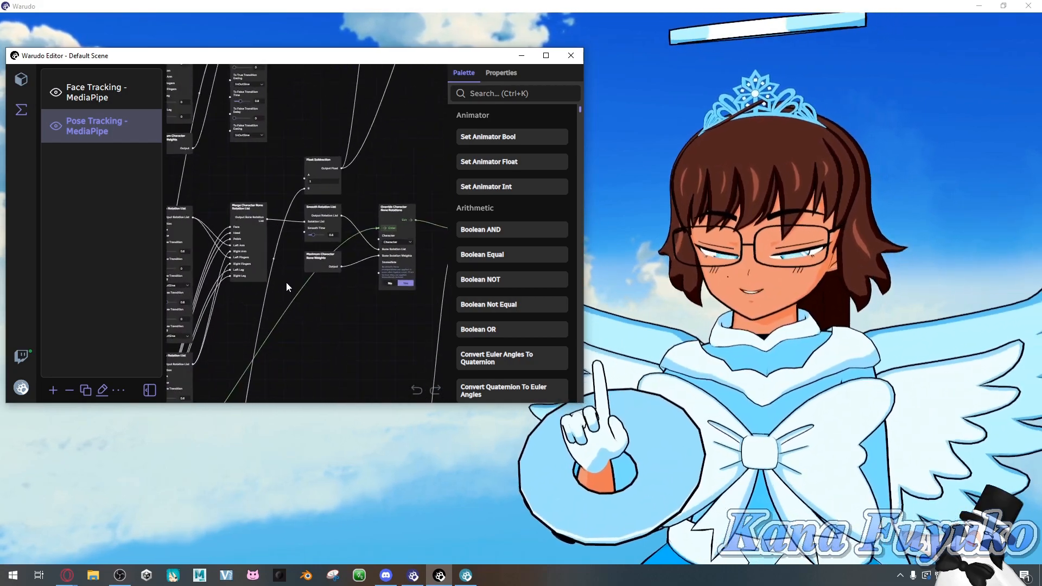
{"action": "scroll", "coordinate": [304, 223], "scroll_direction": "up", "scroll_amount": 5}
{"action": "left_click_drag", "start_coordinate": [308, 224], "coordinate": [228, 263]}
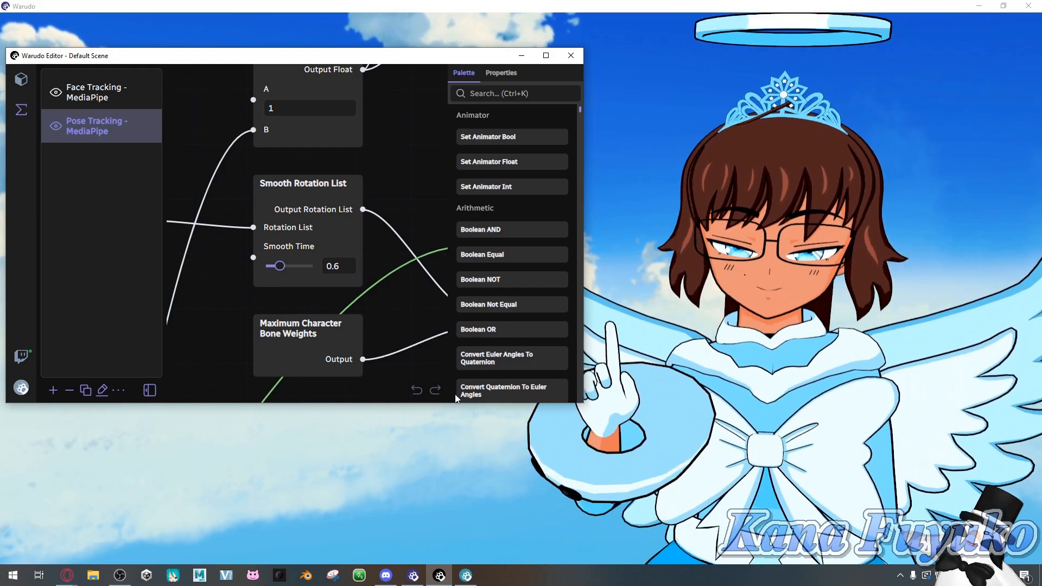
{"action": "left_click_drag", "start_coordinate": [454, 402], "coordinate": [441, 450]}
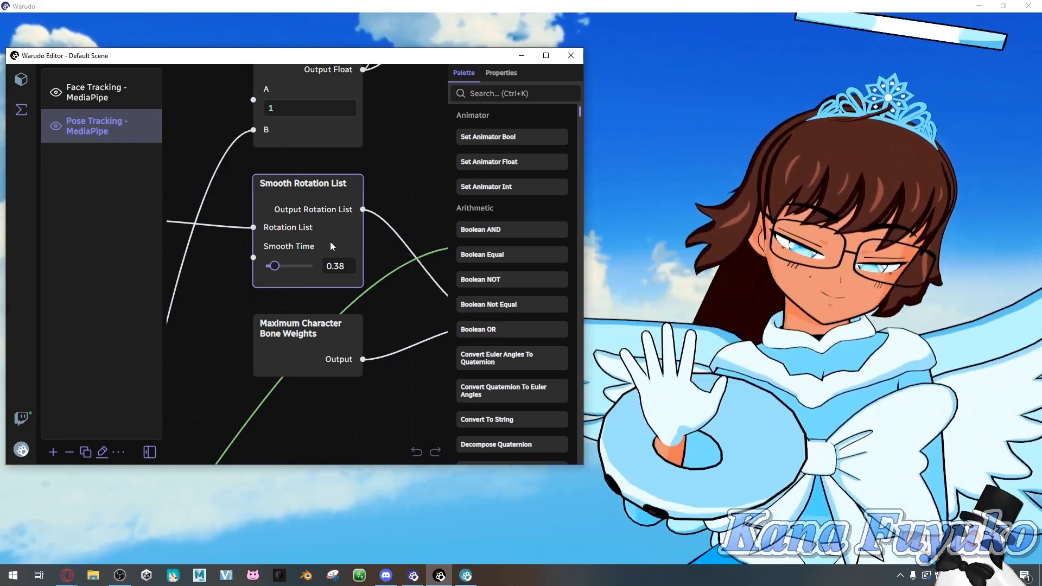
Find the Smooth Position node in the pose tracking blueprint and set its Smooth Time to 0.27.
{"action": "scroll", "coordinate": [374, 184], "scroll_direction": "down", "scroll_amount": 1}
{"action": "scroll", "coordinate": [385, 163], "scroll_direction": "down", "scroll_amount": 2}
{"action": "left_click_drag", "start_coordinate": [389, 158], "coordinate": [289, 320]}
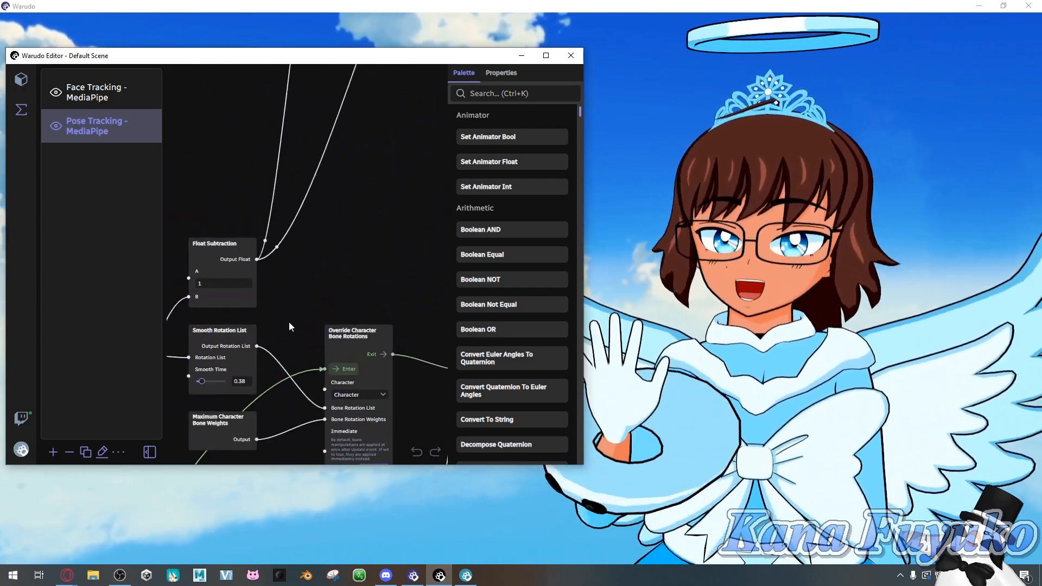
{"action": "scroll", "coordinate": [307, 277], "scroll_direction": "down", "scroll_amount": 1}
{"action": "scroll", "coordinate": [308, 273], "scroll_direction": "down", "scroll_amount": 2}
{"action": "left_click_drag", "start_coordinate": [298, 260], "coordinate": [321, 376]}
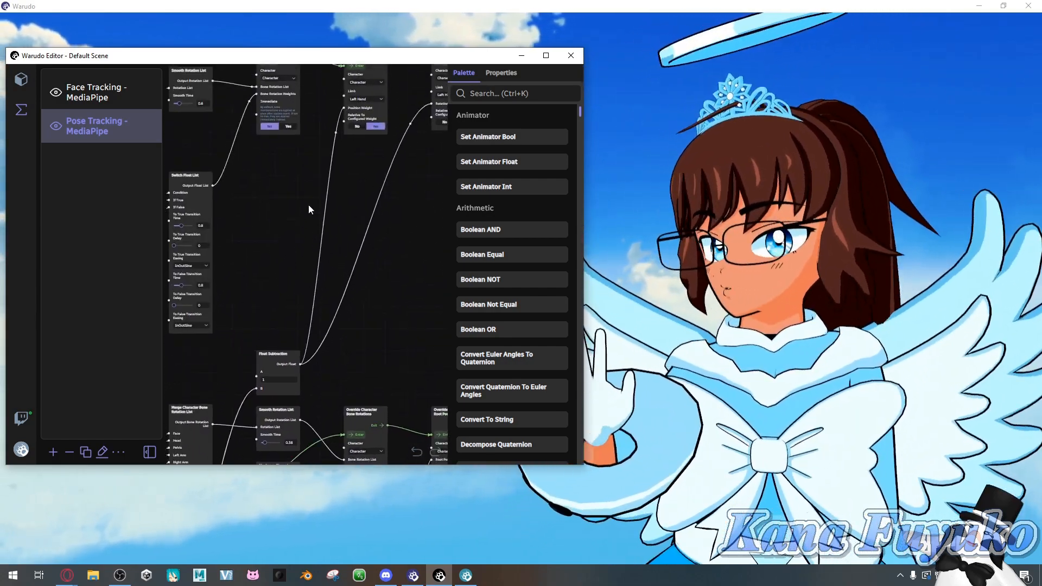
{"action": "scroll", "coordinate": [292, 257], "scroll_direction": "down", "scroll_amount": 1}
{"action": "left_click_drag", "start_coordinate": [289, 266], "coordinate": [300, 120]}
{"action": "left_click_drag", "start_coordinate": [301, 360], "coordinate": [314, 173]}
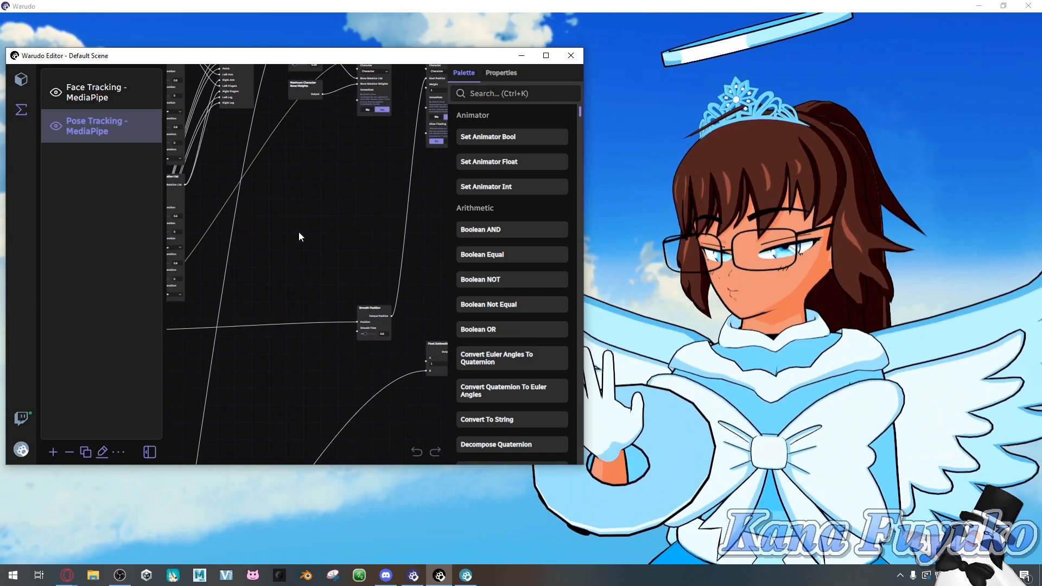
{"action": "left_click_drag", "start_coordinate": [305, 312], "coordinate": [249, 265]}
{"action": "scroll", "coordinate": [270, 258], "scroll_direction": "up", "scroll_amount": 5}
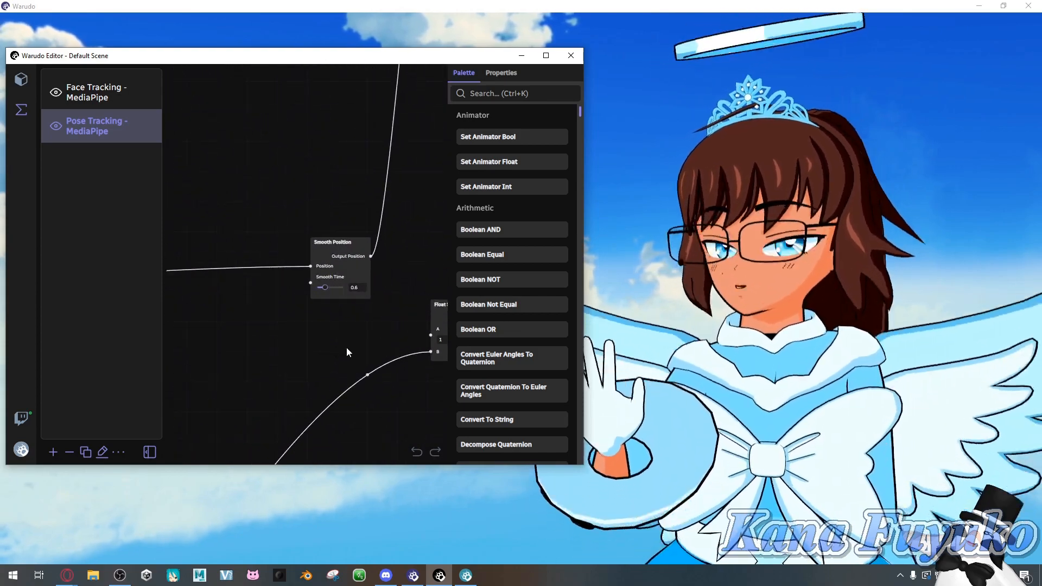
{"action": "scroll", "coordinate": [326, 293], "scroll_direction": "up", "scroll_amount": 2}
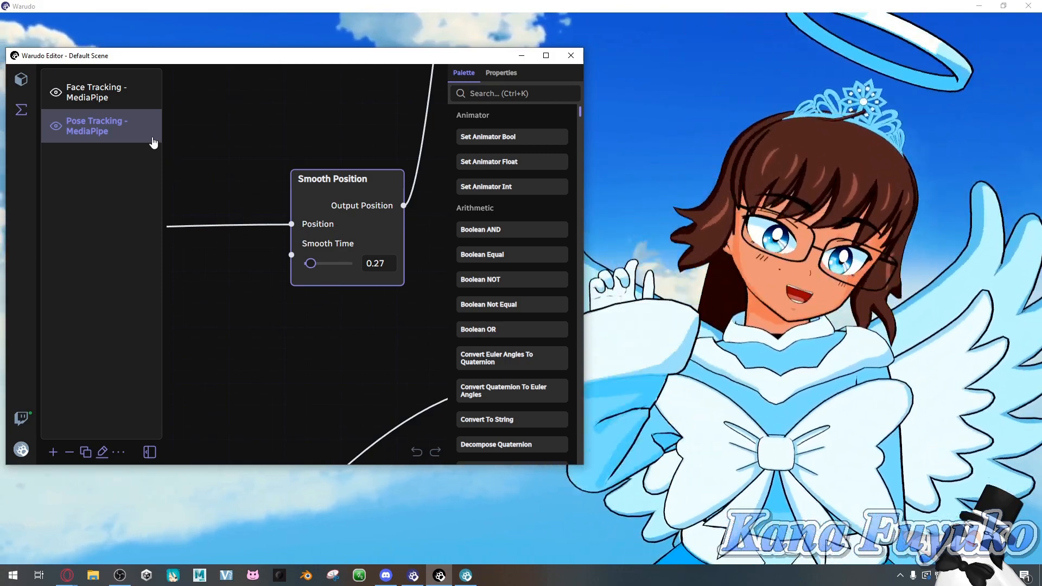
Open the Face Tracking - MediaPipe blueprint and set the Smooth Rotation List's Smooth Time to 0.33.
{"action": "left_click", "coordinate": [71, 100]}
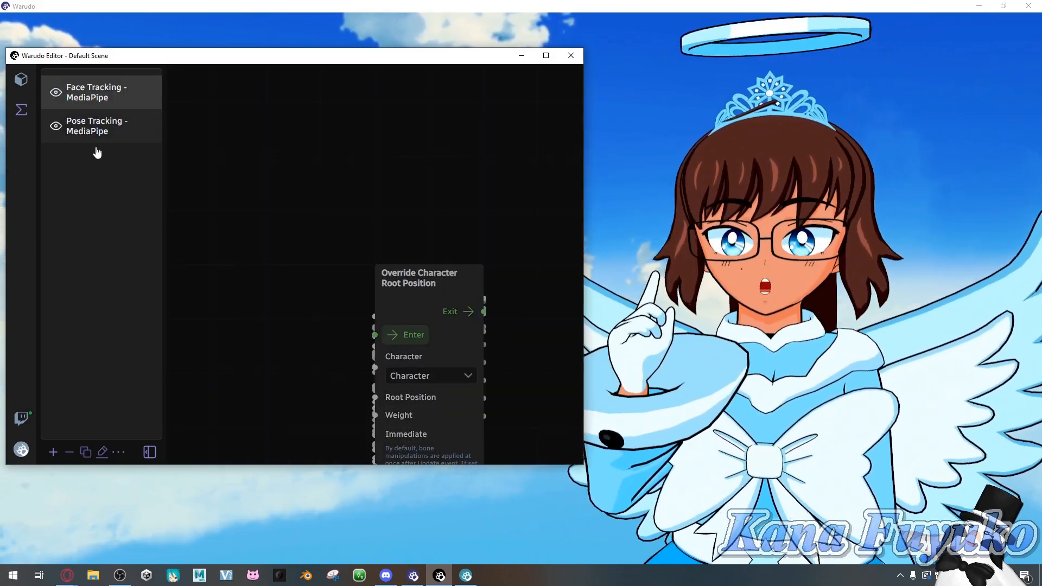
{"action": "scroll", "coordinate": [278, 223], "scroll_direction": "down", "scroll_amount": 3}
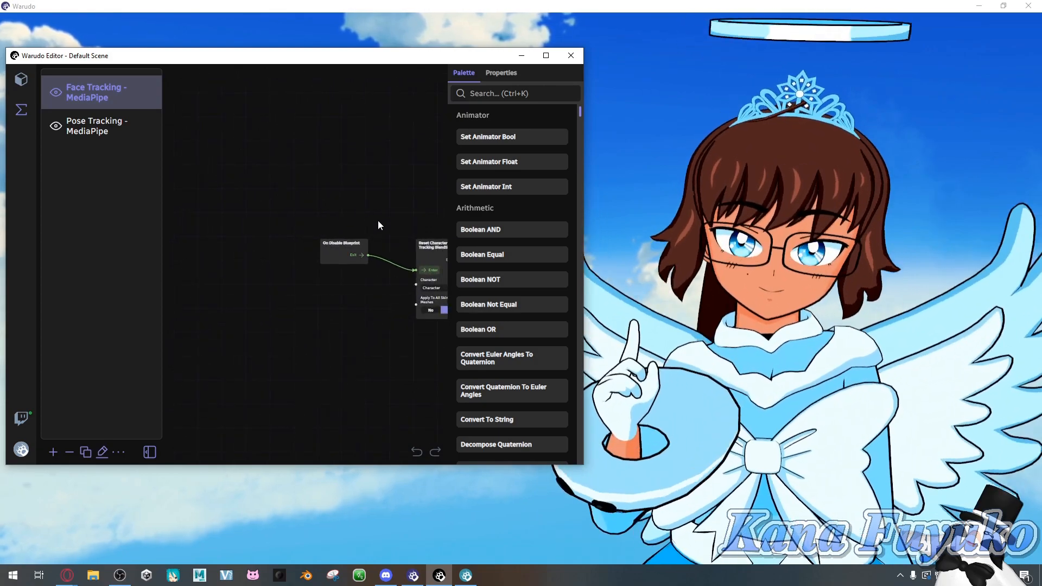
{"action": "left_click_drag", "start_coordinate": [398, 227], "coordinate": [250, 181]}
{"action": "scroll", "coordinate": [289, 263], "scroll_direction": "down", "scroll_amount": 2}
{"action": "scroll", "coordinate": [323, 320], "scroll_direction": "down", "scroll_amount": 5}
{"action": "left_click_drag", "start_coordinate": [342, 363], "coordinate": [160, 211]}
{"action": "scroll", "coordinate": [350, 264], "scroll_direction": "up", "scroll_amount": 2}
{"action": "scroll", "coordinate": [365, 264], "scroll_direction": "up", "scroll_amount": 5}
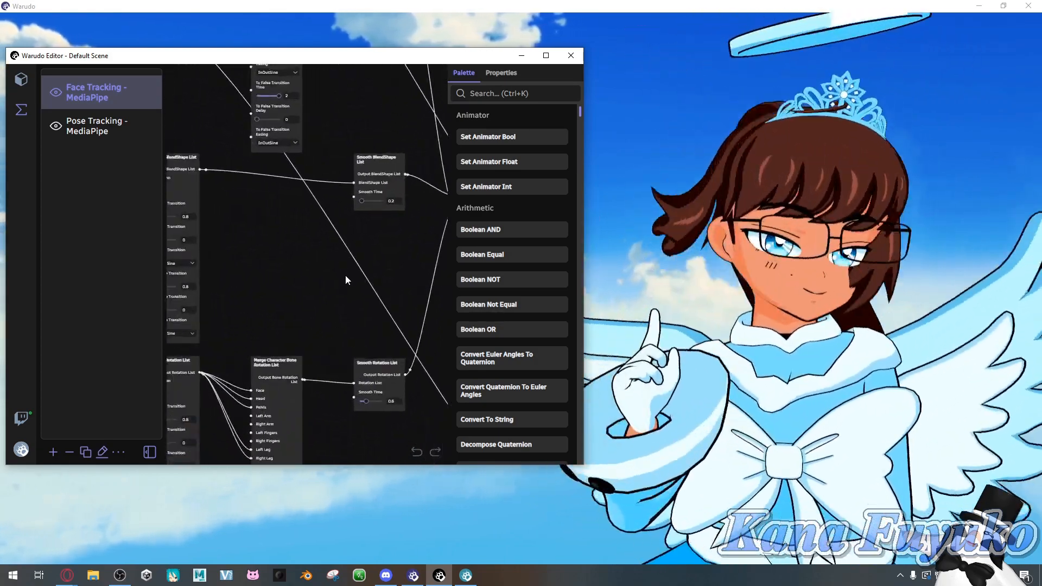
{"action": "scroll", "coordinate": [330, 168], "scroll_direction": "down", "scroll_amount": 2}
{"action": "scroll", "coordinate": [296, 165], "scroll_direction": "up", "scroll_amount": 2}
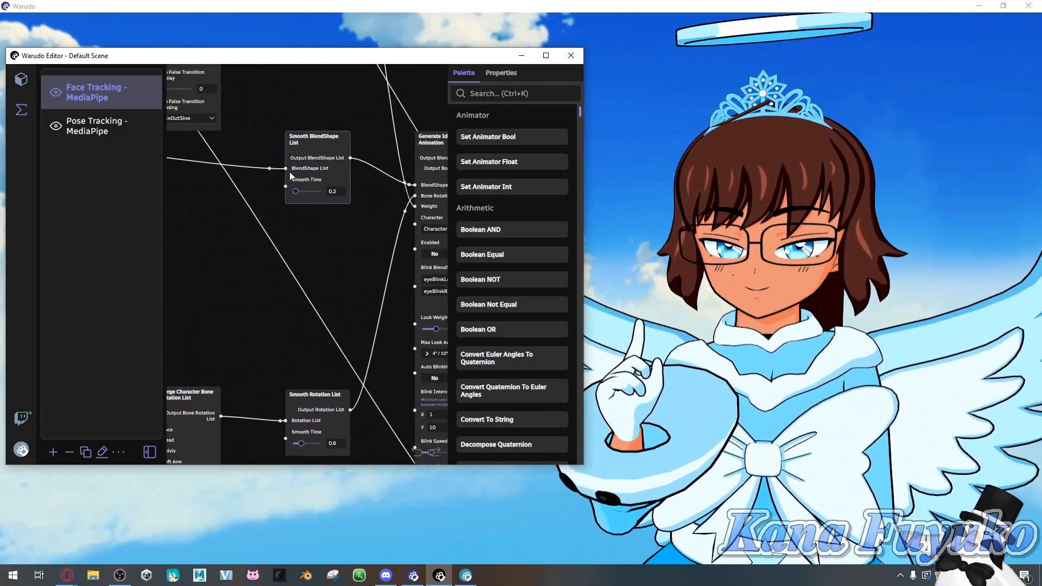
{"action": "left_click_drag", "start_coordinate": [282, 304], "coordinate": [278, 166]}
{"action": "scroll", "coordinate": [262, 251], "scroll_direction": "up", "scroll_amount": 2}
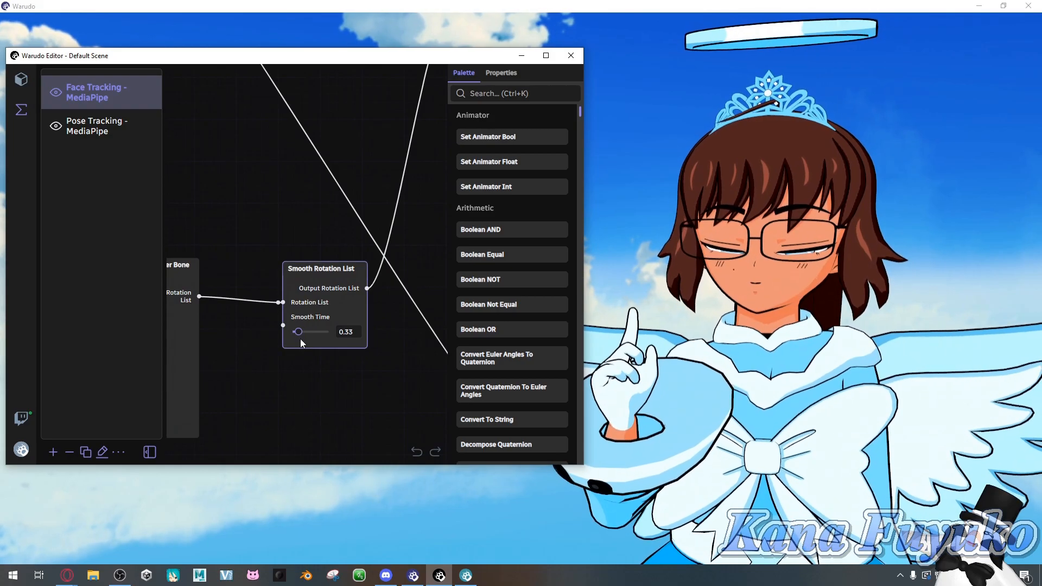
Check the head motion and look over the nodes surrounding Smooth Rotation List in the face tracking blueprint.
{"action": "scroll", "coordinate": [288, 399], "scroll_direction": "up", "scroll_amount": 1}
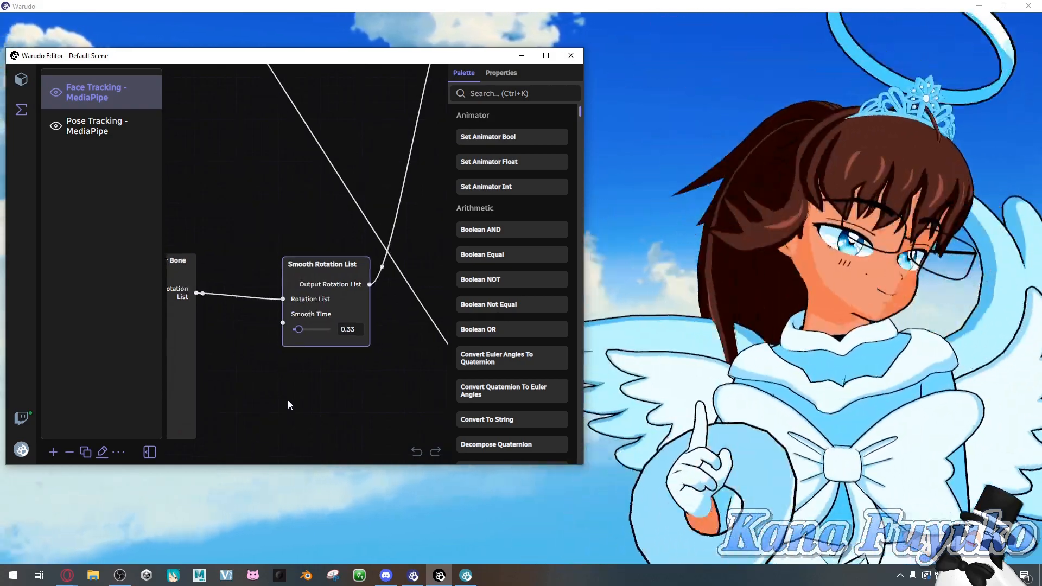
{"action": "scroll", "coordinate": [287, 396], "scroll_direction": "up", "scroll_amount": 2}
{"action": "scroll", "coordinate": [284, 334], "scroll_direction": "down", "scroll_amount": 3}
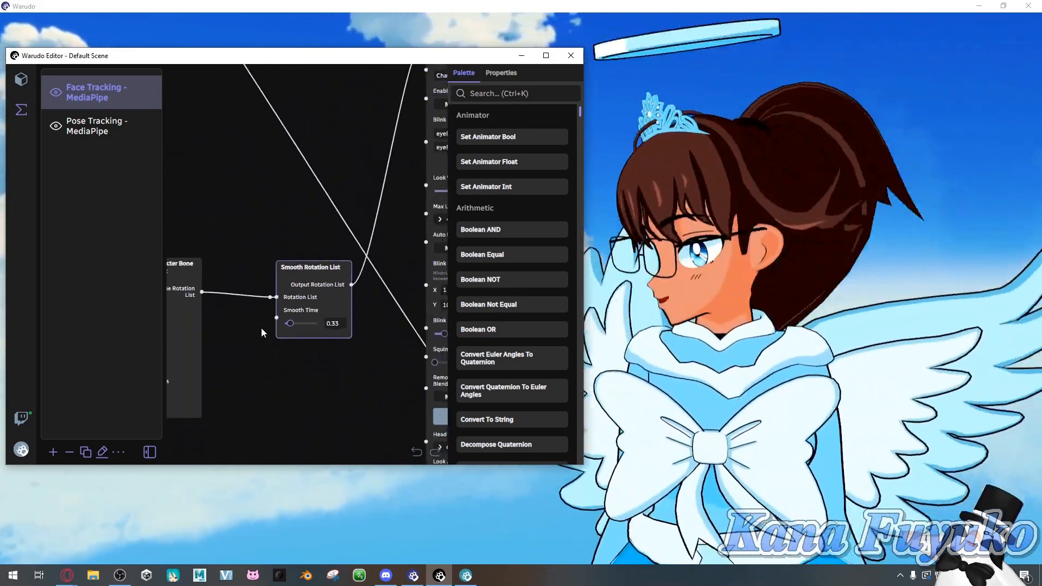
{"action": "scroll", "coordinate": [241, 353], "scroll_direction": "down", "scroll_amount": 3}
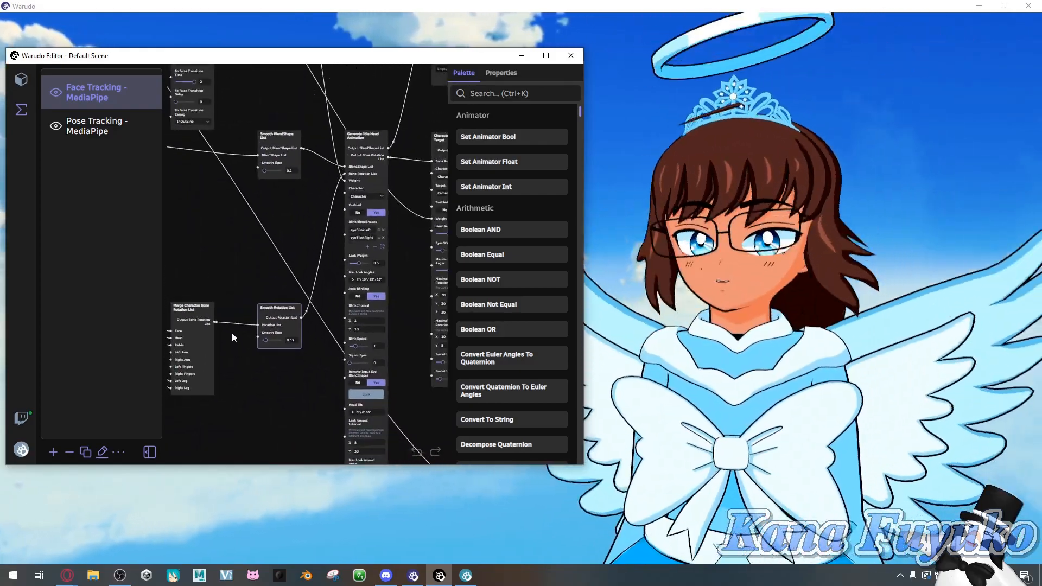
{"action": "left_click_drag", "start_coordinate": [253, 186], "coordinate": [231, 240]}
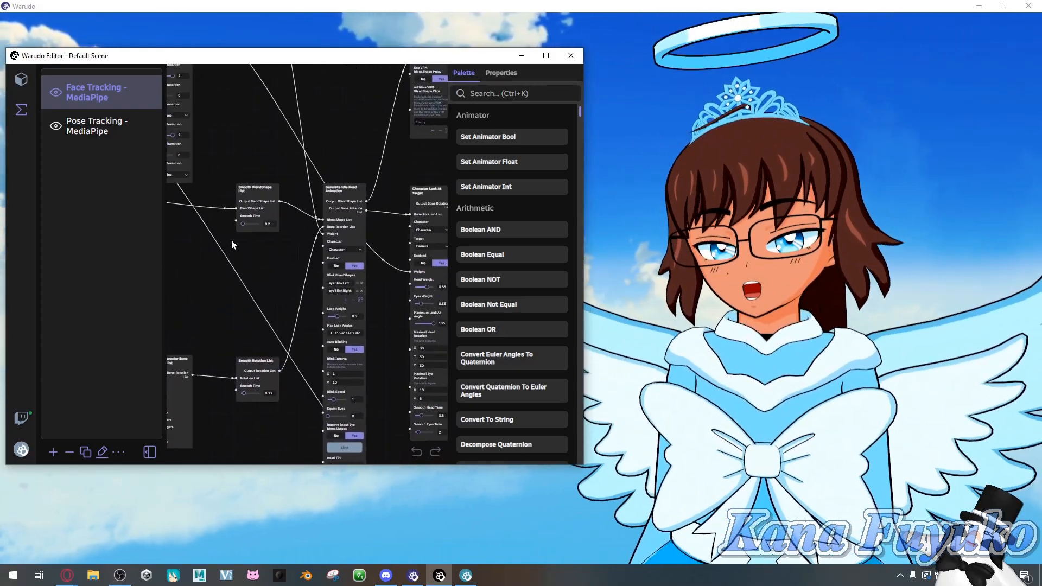
{"action": "scroll", "coordinate": [232, 250], "scroll_direction": "down", "scroll_amount": 4}
{"action": "scroll", "coordinate": [221, 261], "scroll_direction": "down", "scroll_amount": 2}
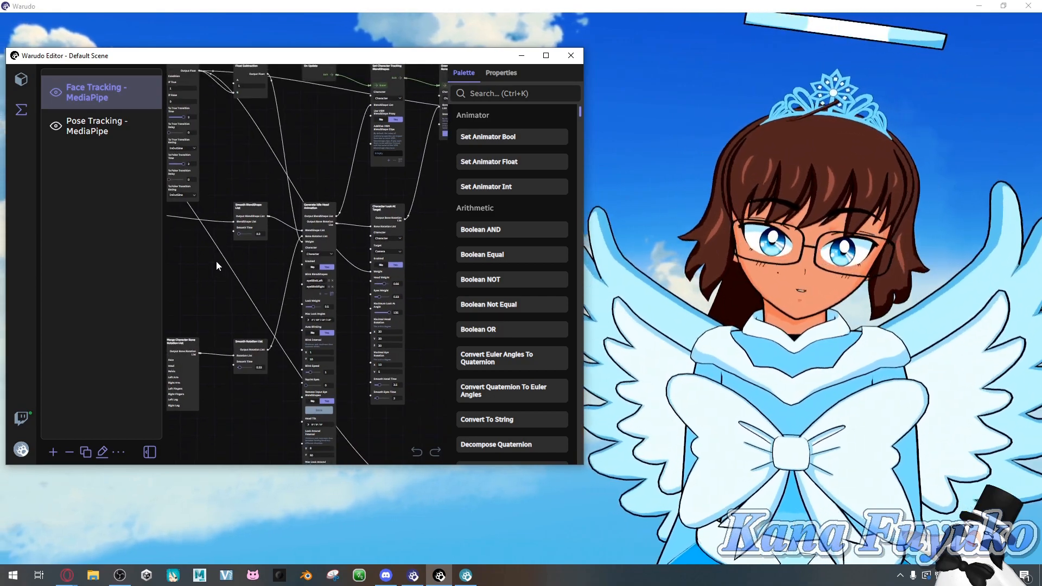
{"action": "left_click_drag", "start_coordinate": [206, 257], "coordinate": [245, 263]}
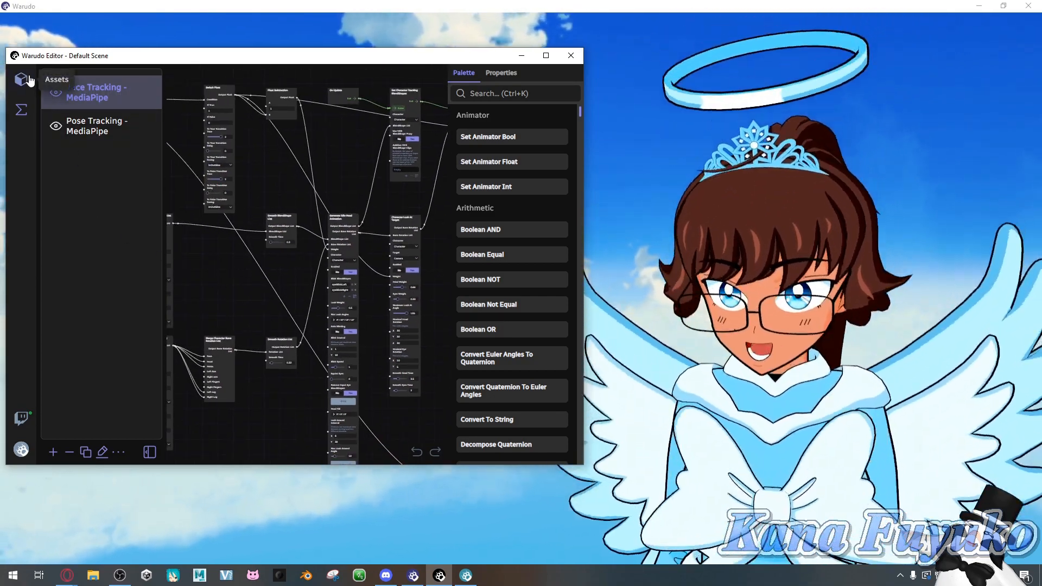
Return to the assets and review the MediaPipe Tracker's hand tracking and face tracking settings.
{"action": "left_click", "coordinate": [30, 80]}
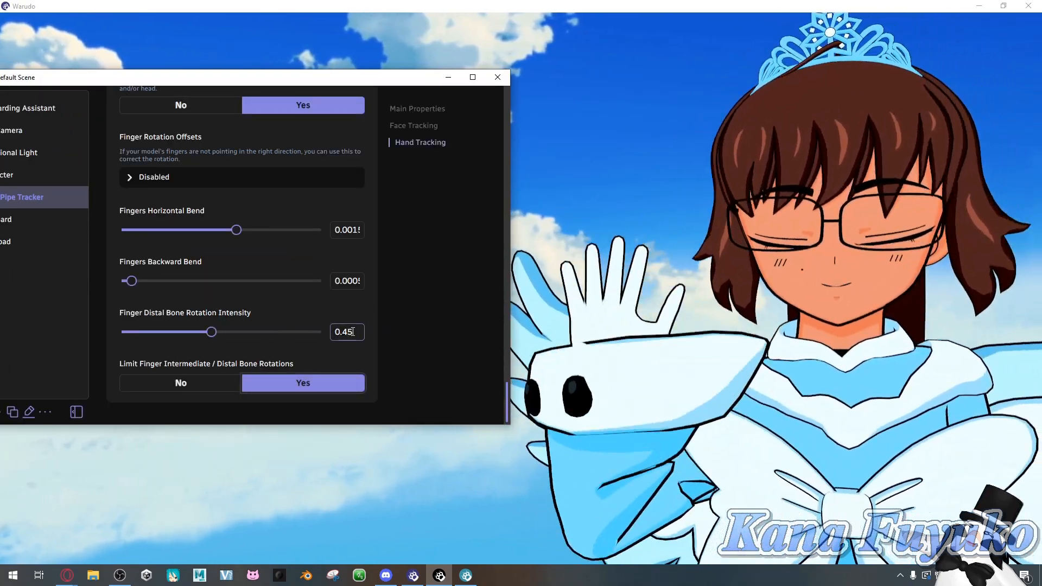
{"action": "left_click_drag", "start_coordinate": [504, 391], "coordinate": [489, 307]}
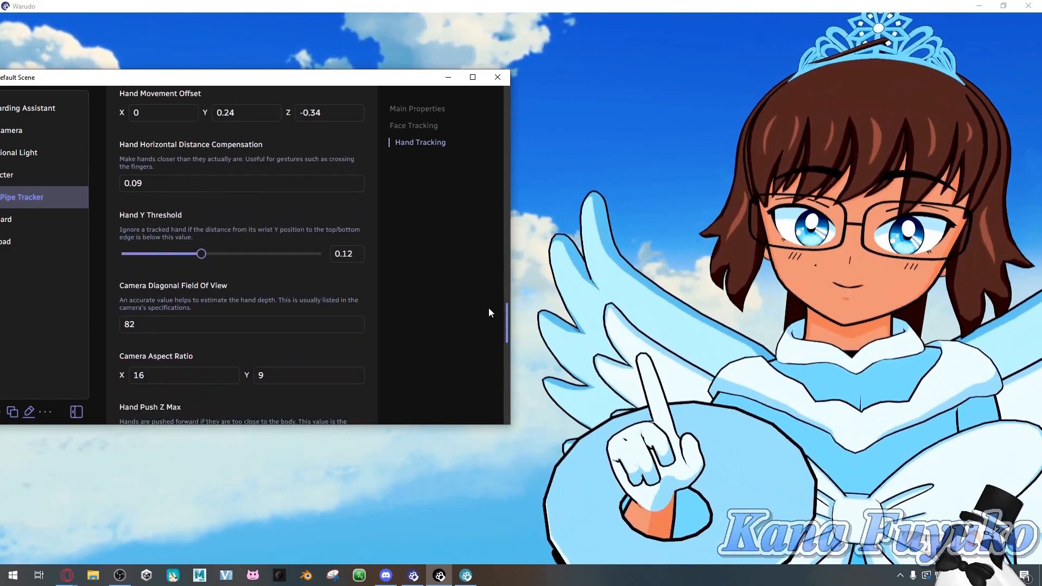
{"action": "mouse_move", "coordinate": [488, 308]}
{"action": "left_mouse_down"}
{"action": "mouse_move", "coordinate": [484, 317]}
{"action": "mouse_move", "coordinate": [494, 295]}
{"action": "left_mouse_up"}
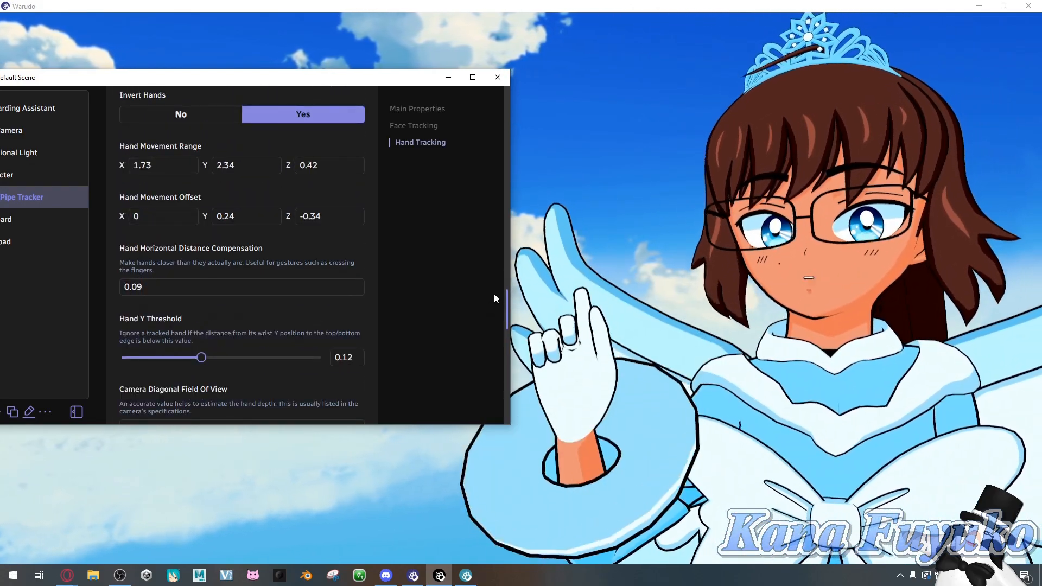
{"action": "left_click_drag", "start_coordinate": [494, 294], "coordinate": [480, 166]}
{"action": "left_click_drag", "start_coordinate": [329, 72], "coordinate": [406, 59]}
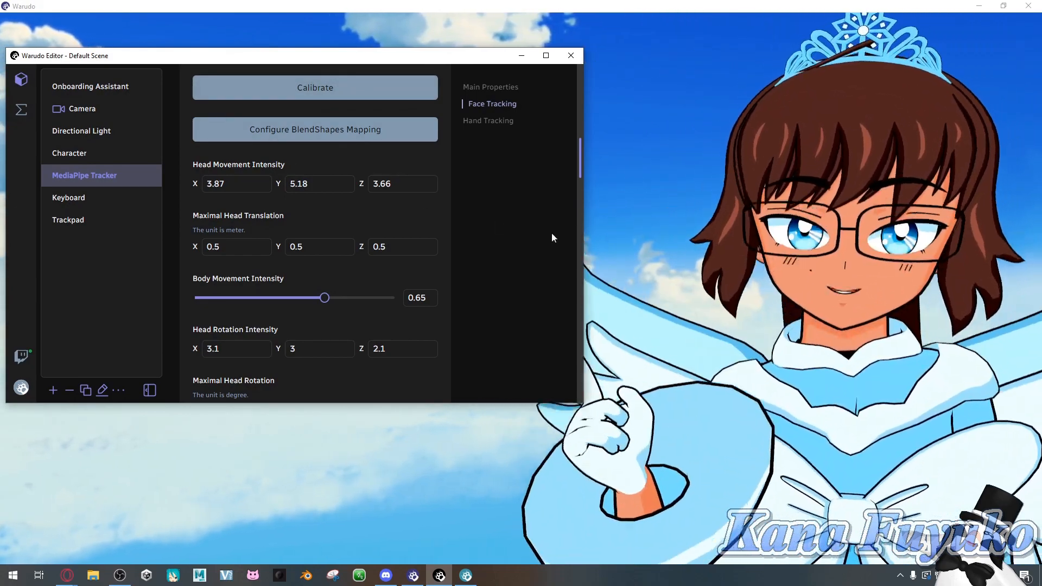
Frame the character from farther back in the scene view and switch back to the editor window.
{"action": "left_click", "coordinate": [617, 282]}
{"action": "scroll", "coordinate": [613, 293], "scroll_direction": "down", "scroll_amount": 5}
{"action": "scroll", "coordinate": [603, 288], "scroll_direction": "up", "scroll_amount": 5}
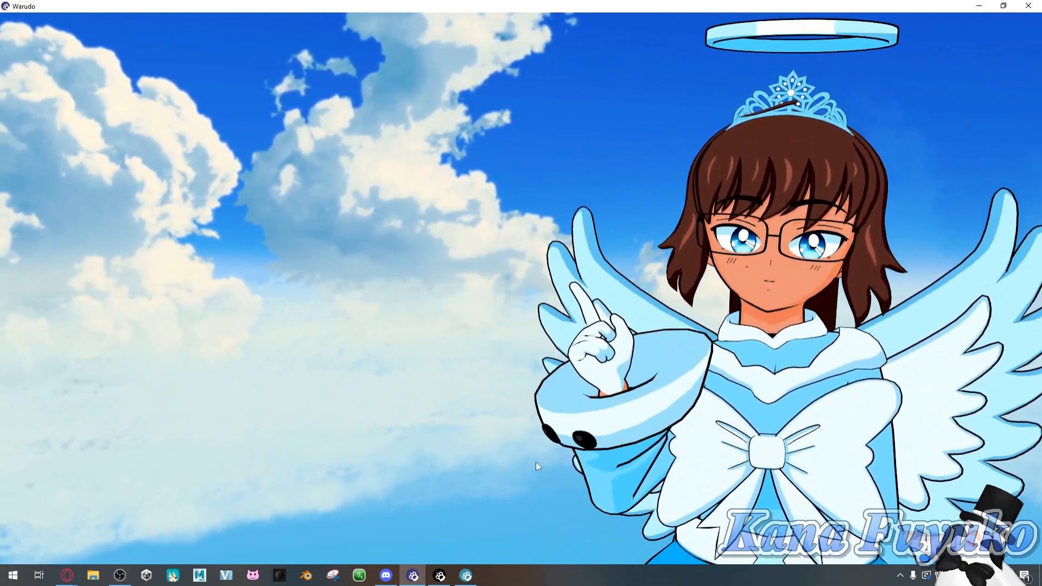
{"action": "left_click", "coordinate": [441, 574]}
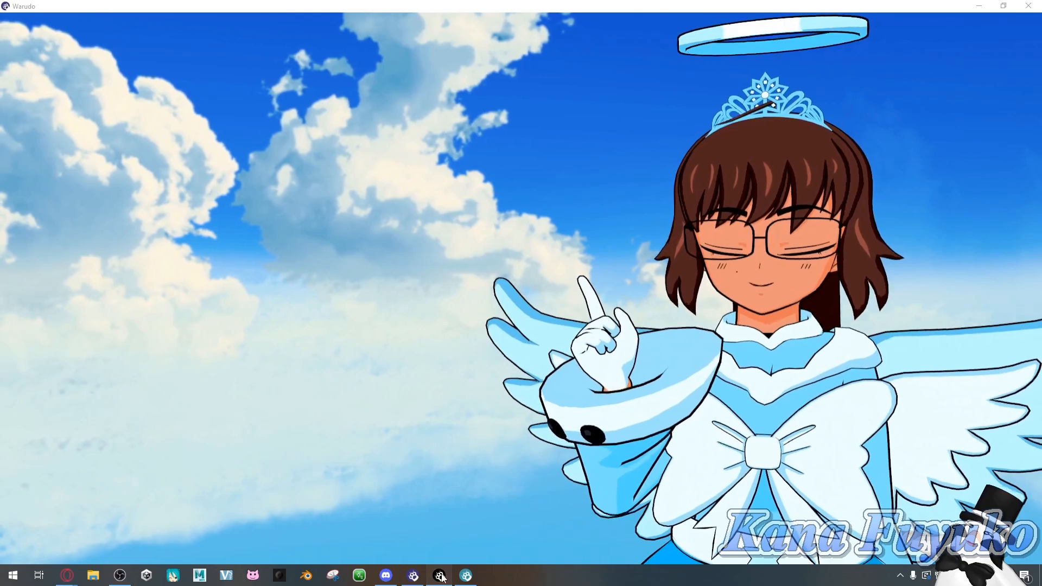